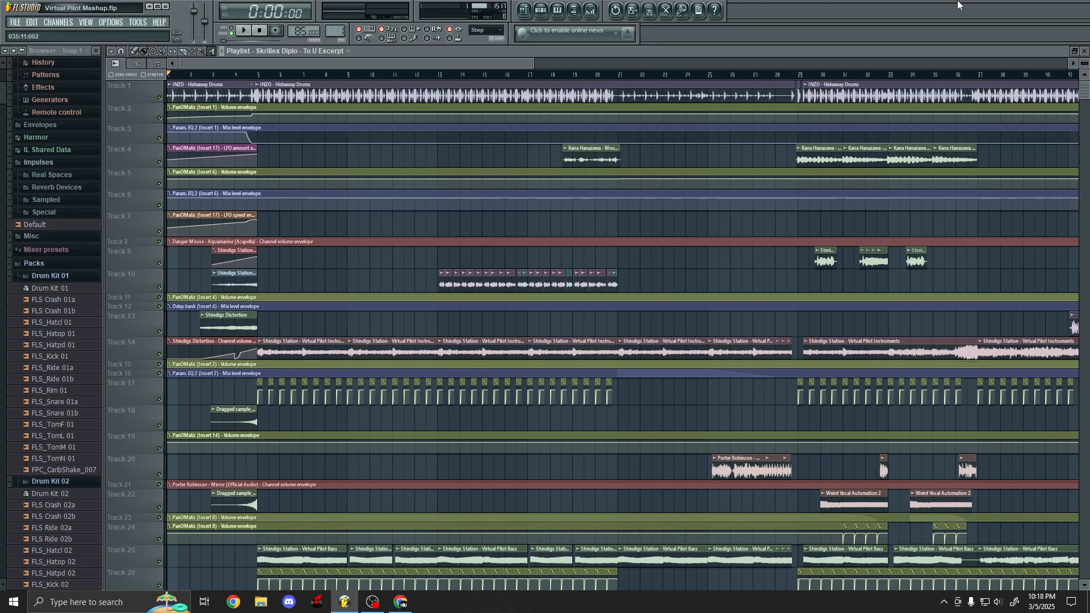
- Play the mashup from the beginning through the four-bar intro into bar 5
key("p")
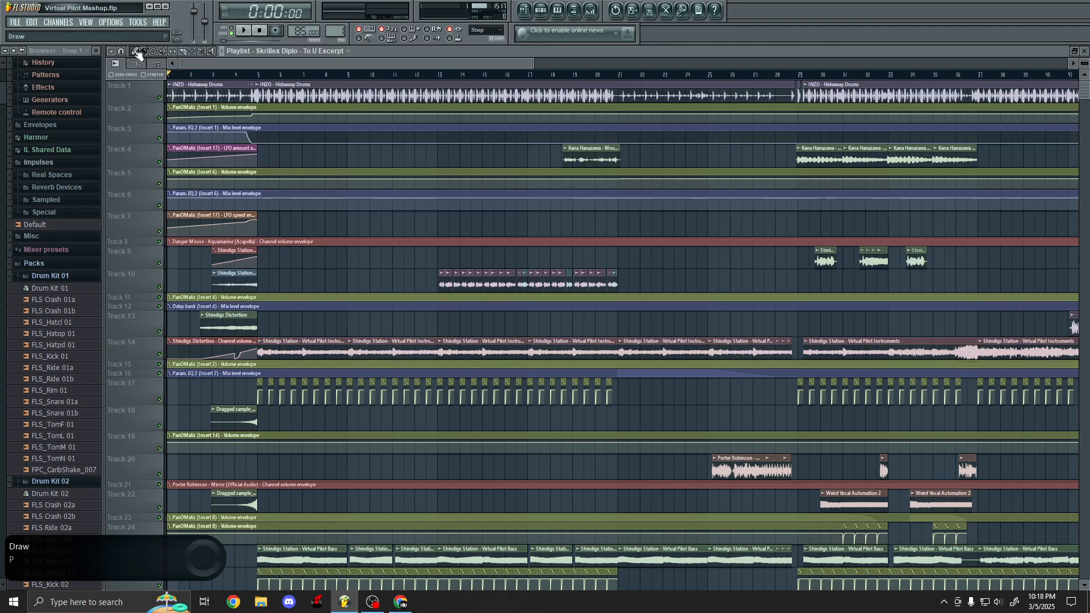
key("d")
scroll(192, 65, "up", 2)
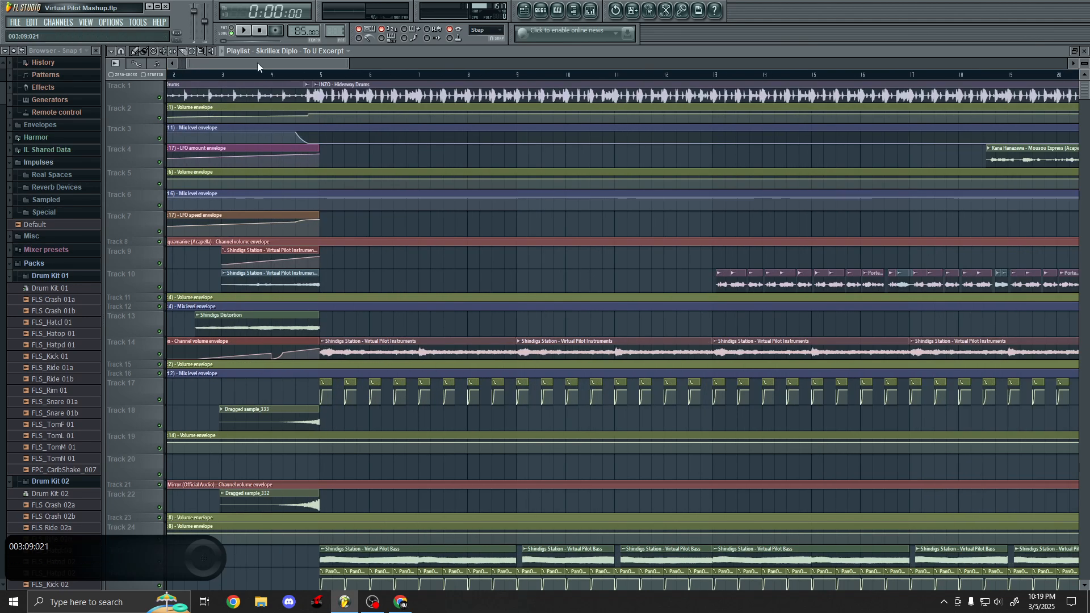
scroll(257, 63, "up", 1)
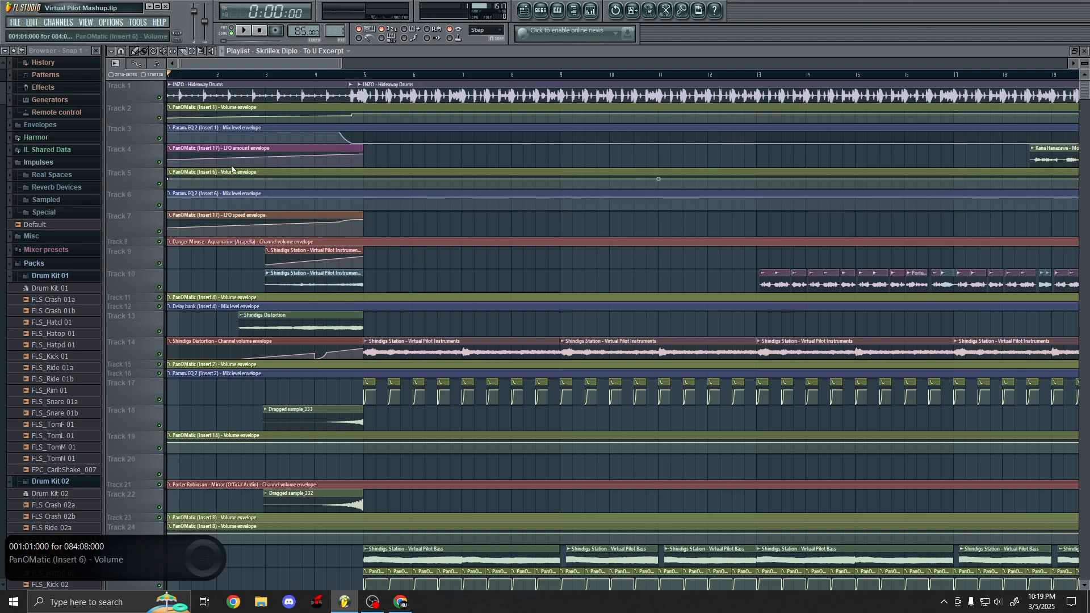
key("space")
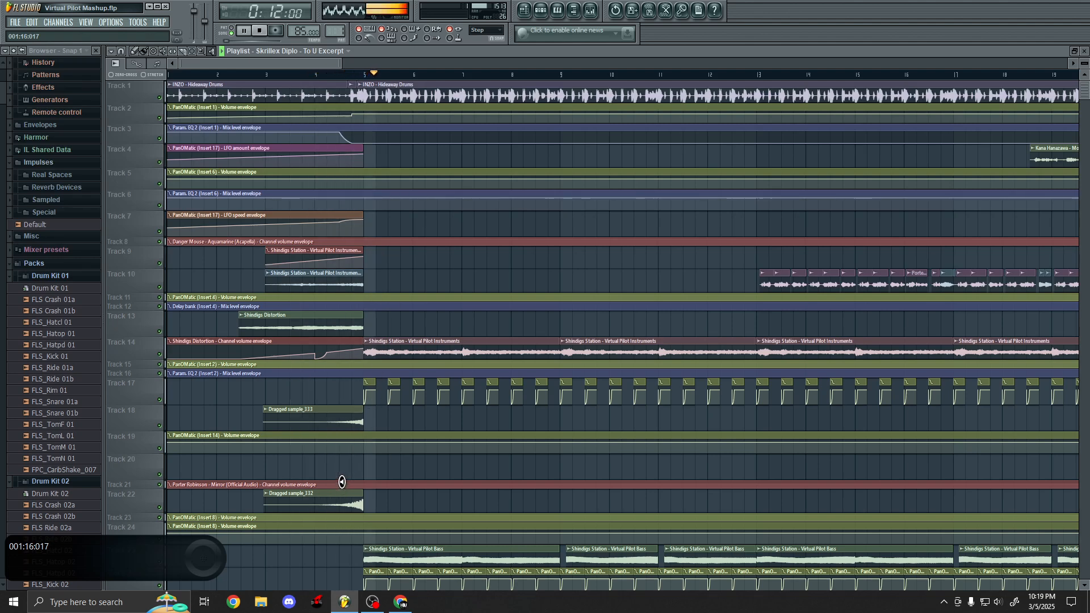
key("space")
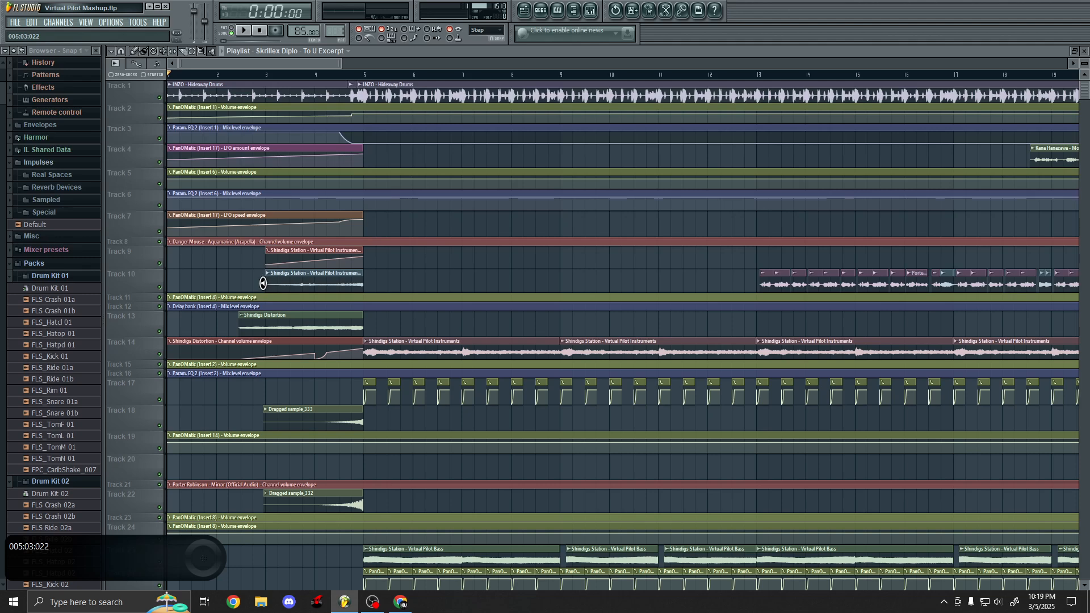
- Audition the intro clips in isolation: Shindigs Station - Virtual Pilot Instruments - Part_1, Dragged sample_333, Dragged sample_332 and Shindigs Distortion
scroll(265, 282, "up", 2)
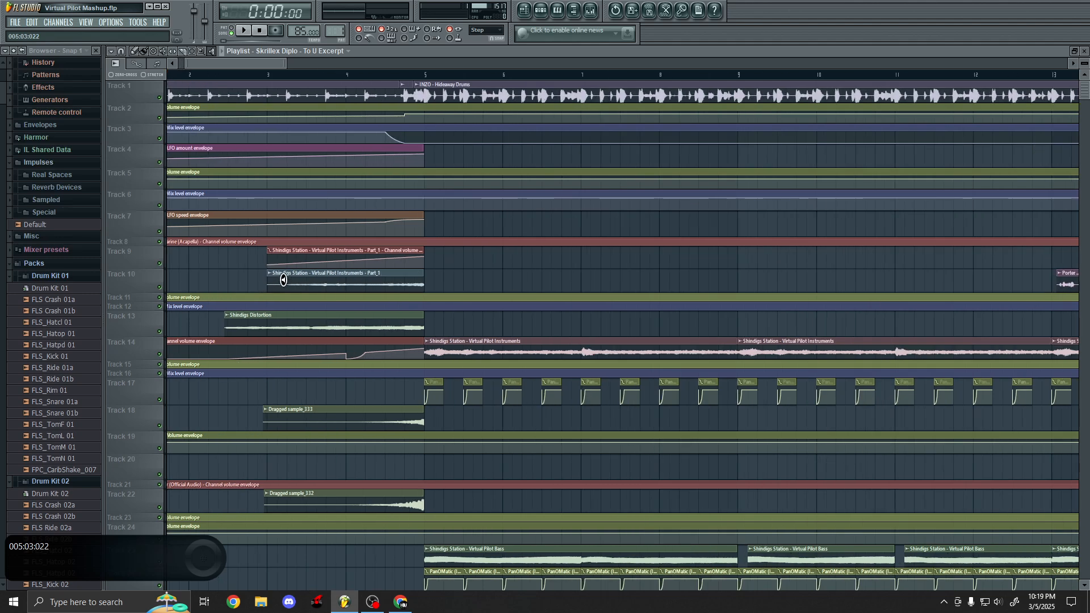
left_click(334, 282)
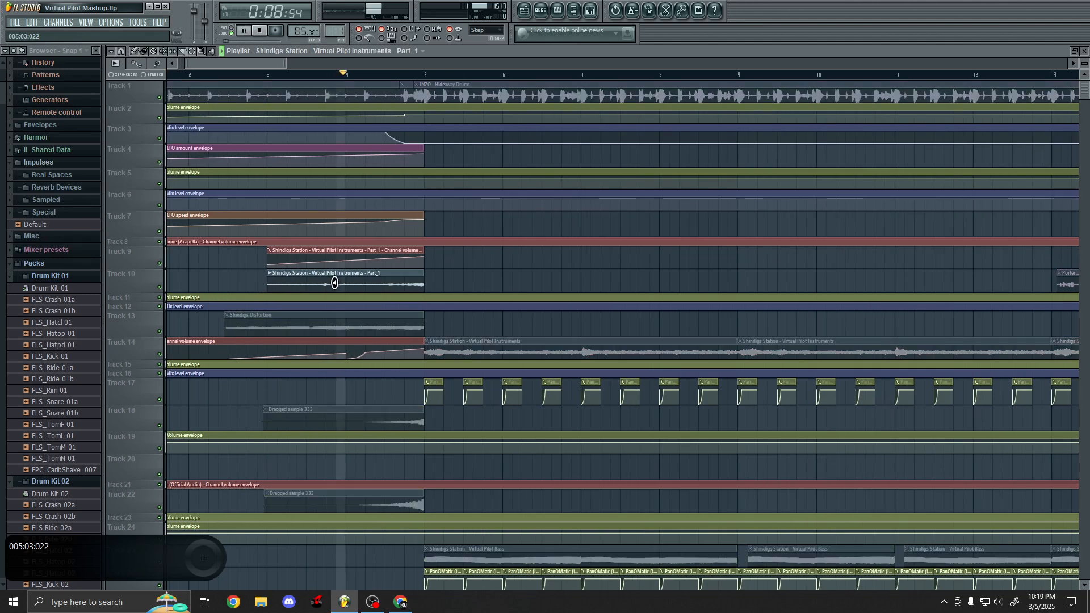
left_click_drag(334, 282, 329, 286)
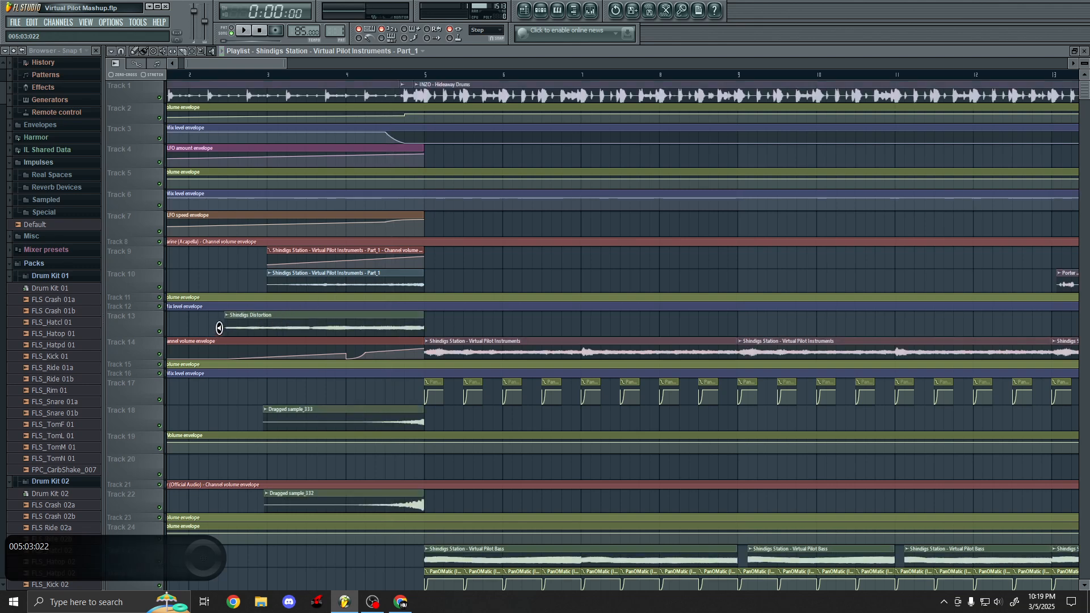
left_click_drag(279, 403, 363, 431)
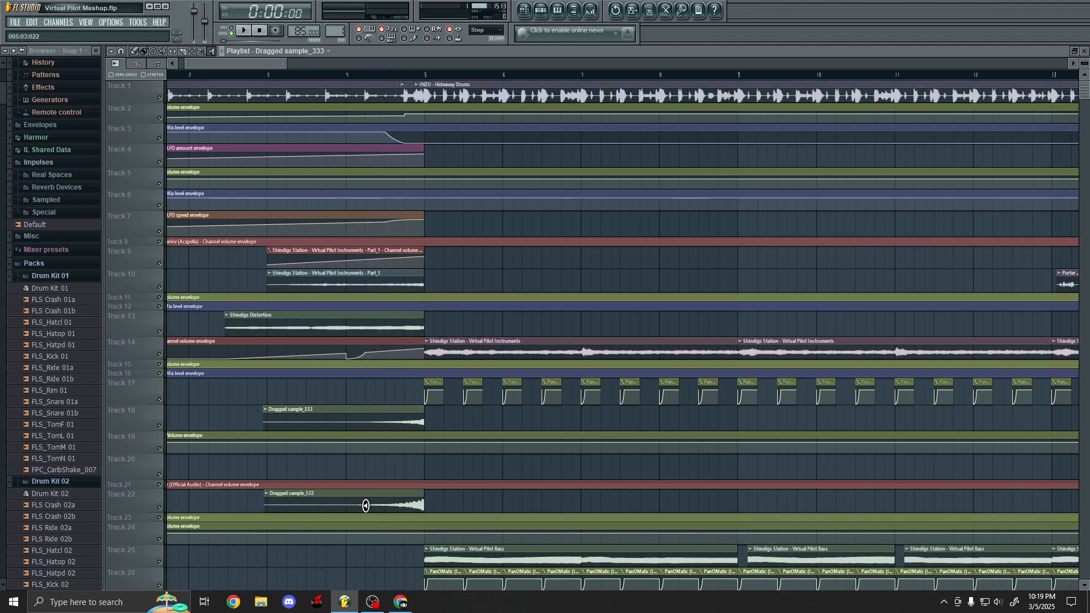
left_click_drag(367, 506, 365, 506)
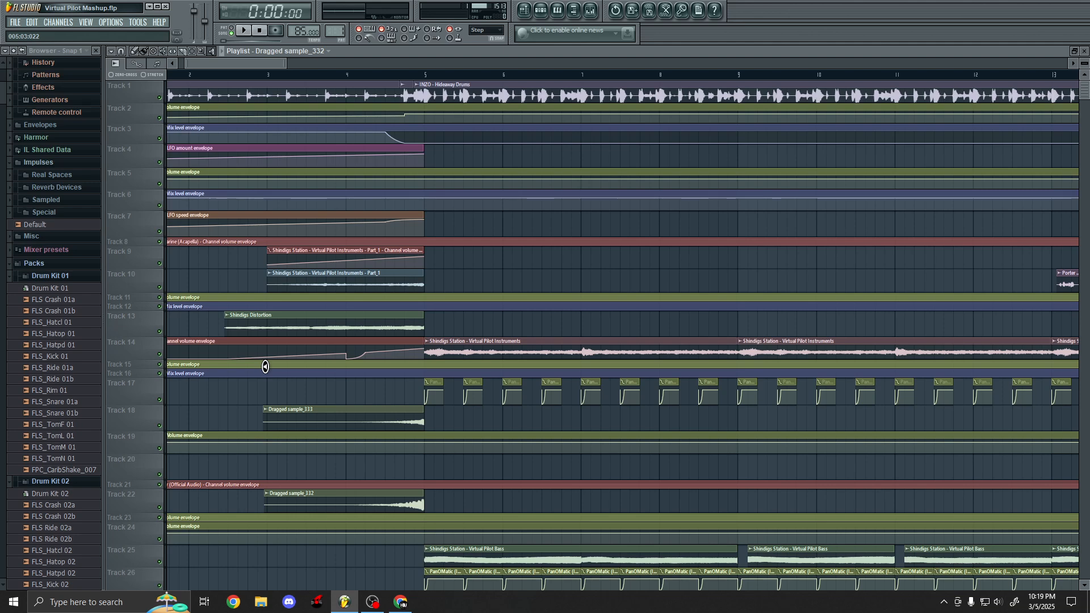
left_click_drag(227, 323, 244, 325)
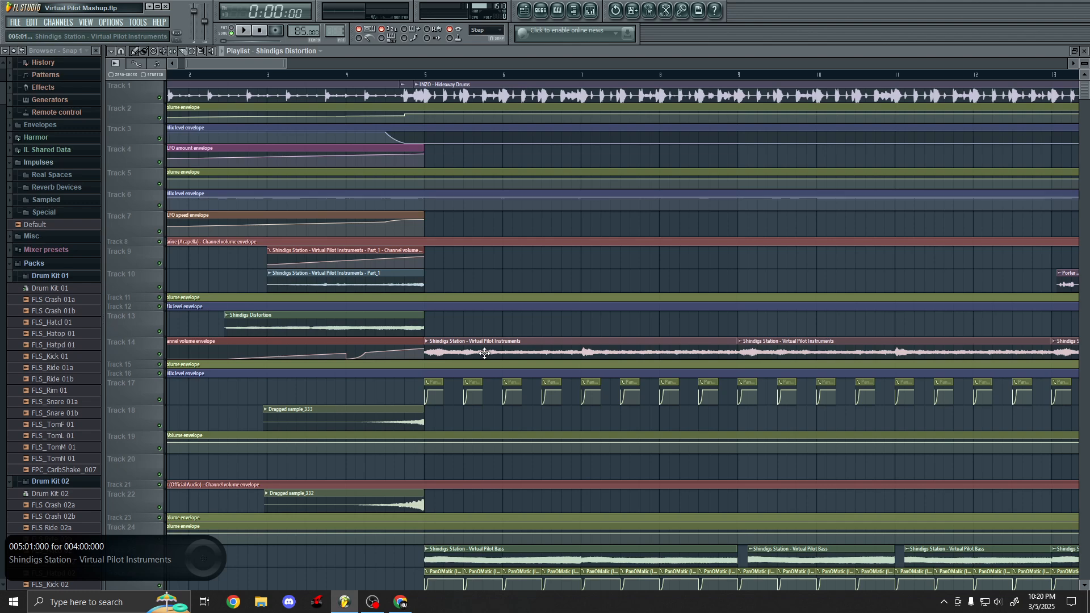
- Play the full arrangement from bar 4 through the transition into bar 5
left_click(346, 75)
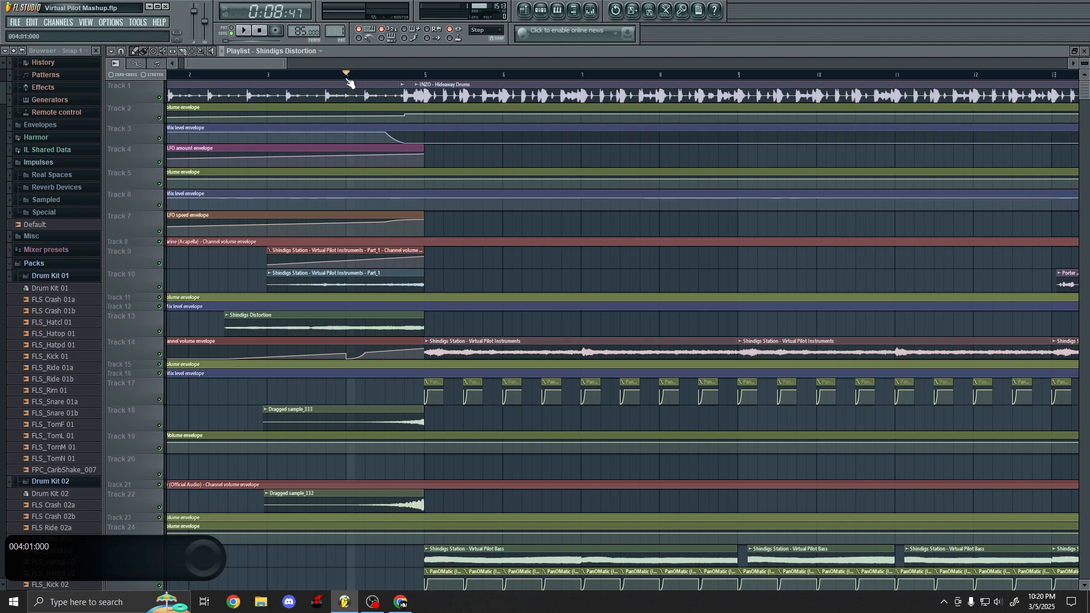
scroll(372, 220, "down", 3)
scroll(374, 221, "down", 3)
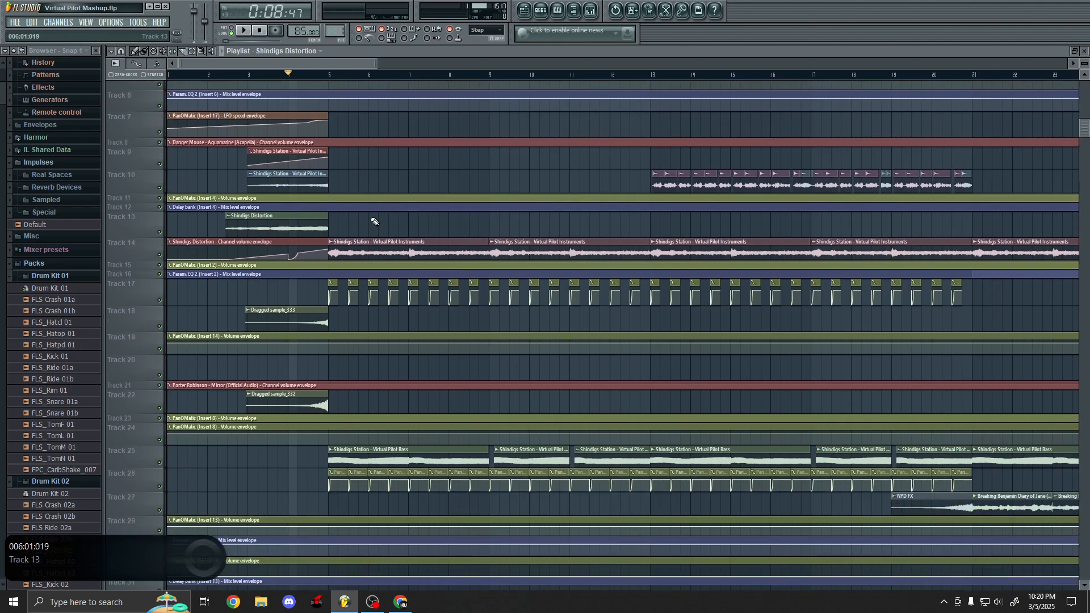
scroll(375, 221, "up", 3)
key("space")
scroll(272, 275, "up", 3)
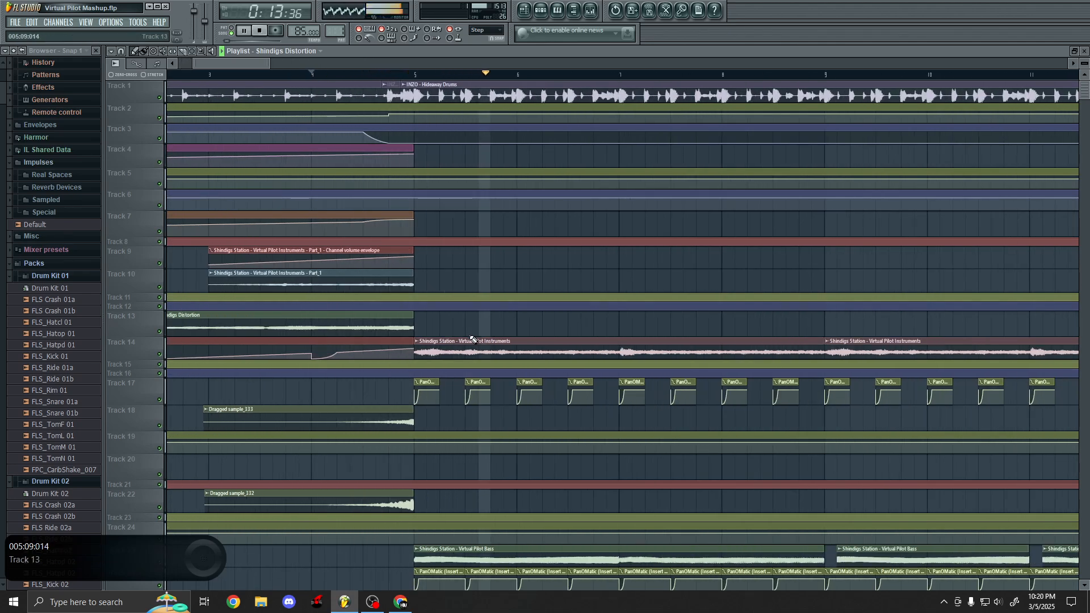
key("space")
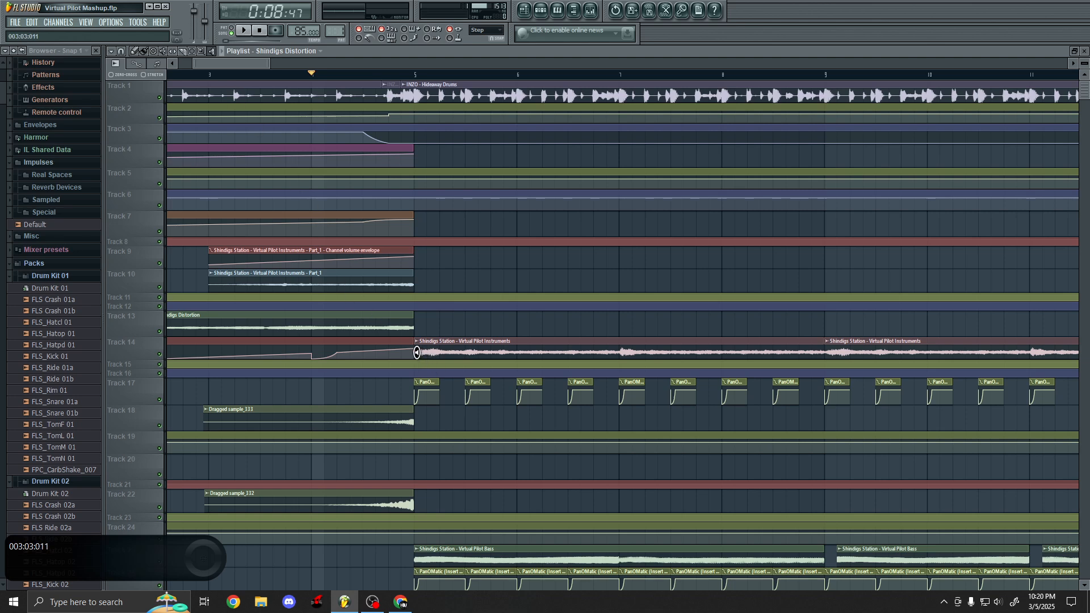
- Audition the Virtual Pilot Instruments clip on Track 14 and the Virtual Pilot Bass clip on Track 25 separately from bar 5
left_click(417, 352)
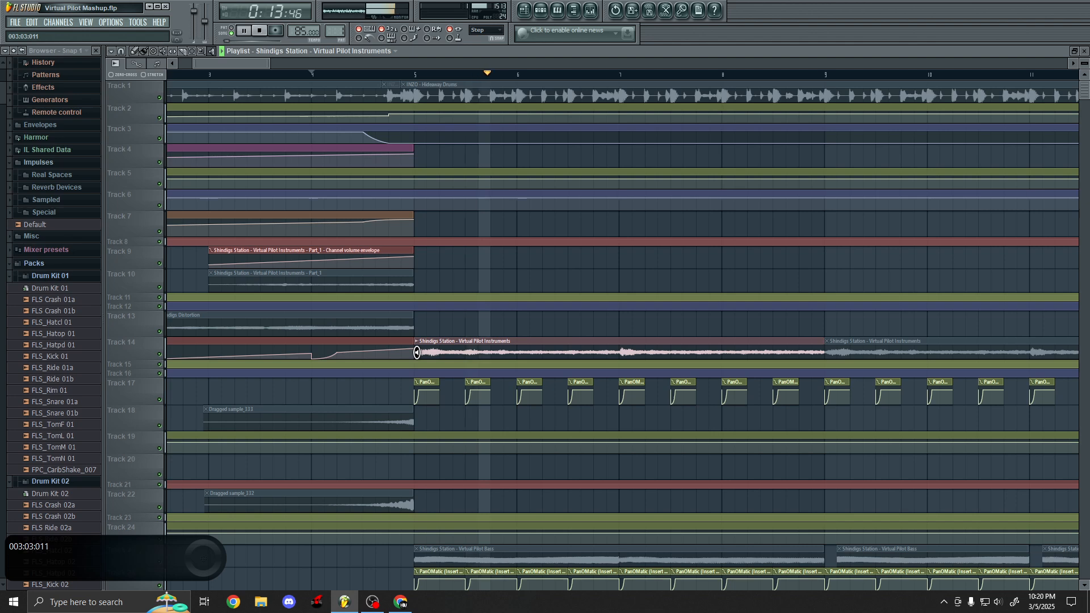
left_click(434, 557)
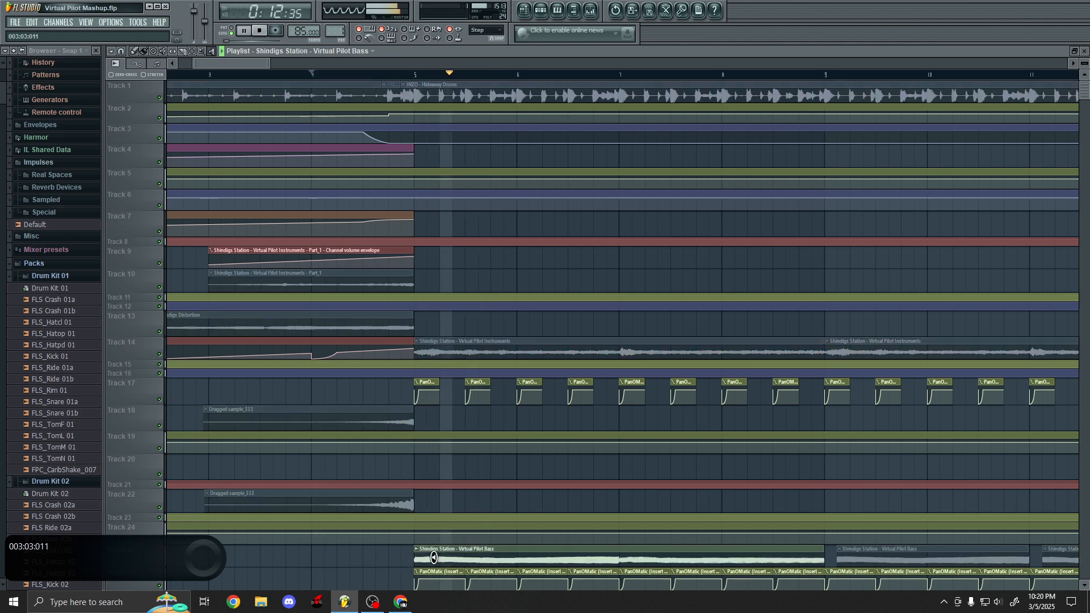
key("space")
- Place the playhead at bar 13 and examine the chopped Porter Robinson - Flicker vocal clips on Track 10
scroll(291, 223, "down", 3)
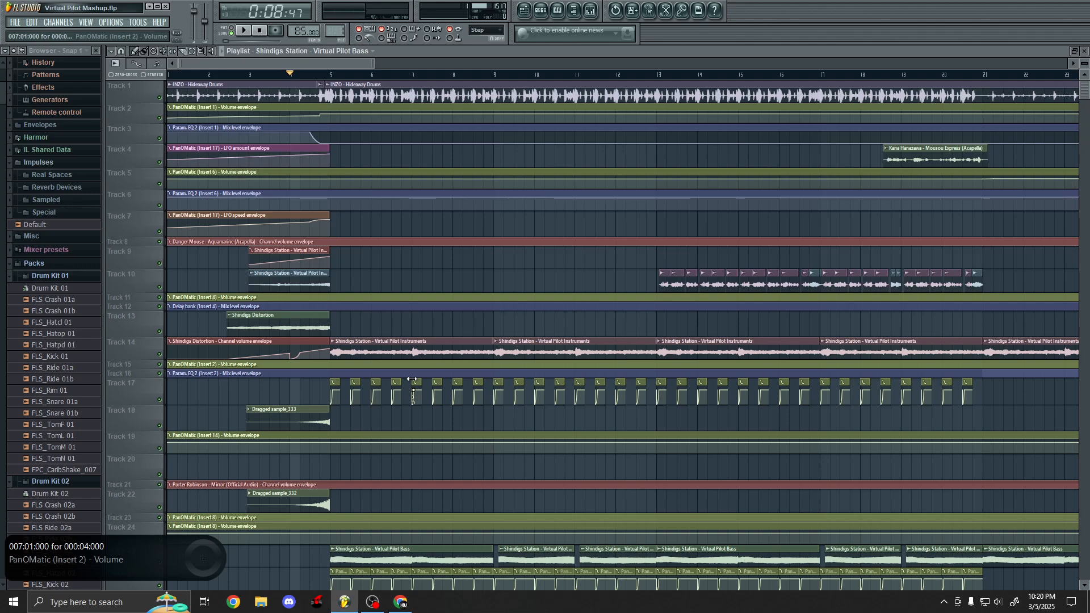
scroll(732, 346, "up", 2)
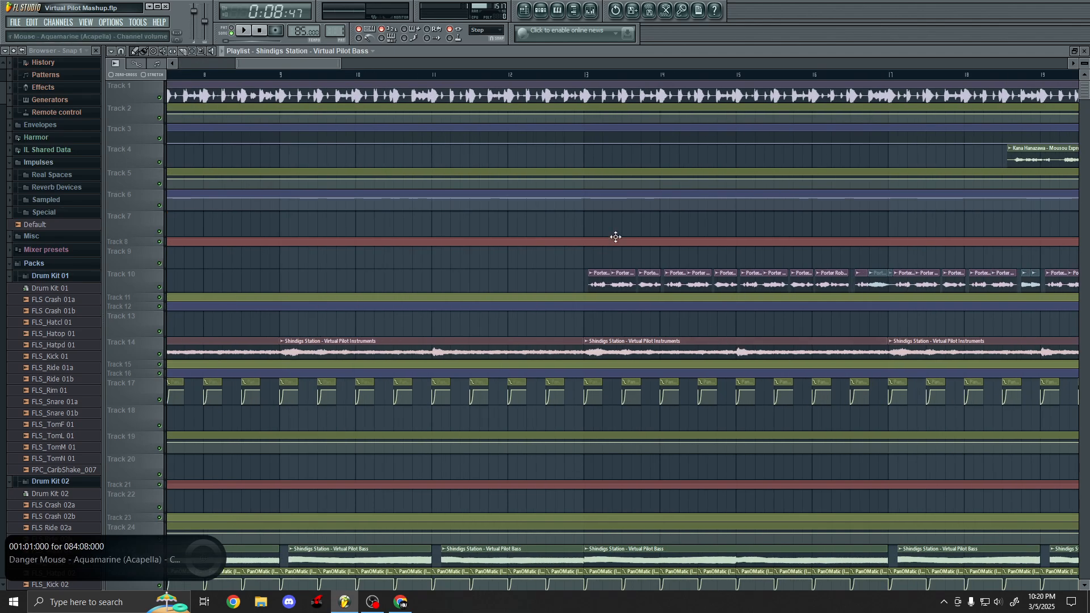
left_click(586, 77)
scroll(652, 273, "up", 2)
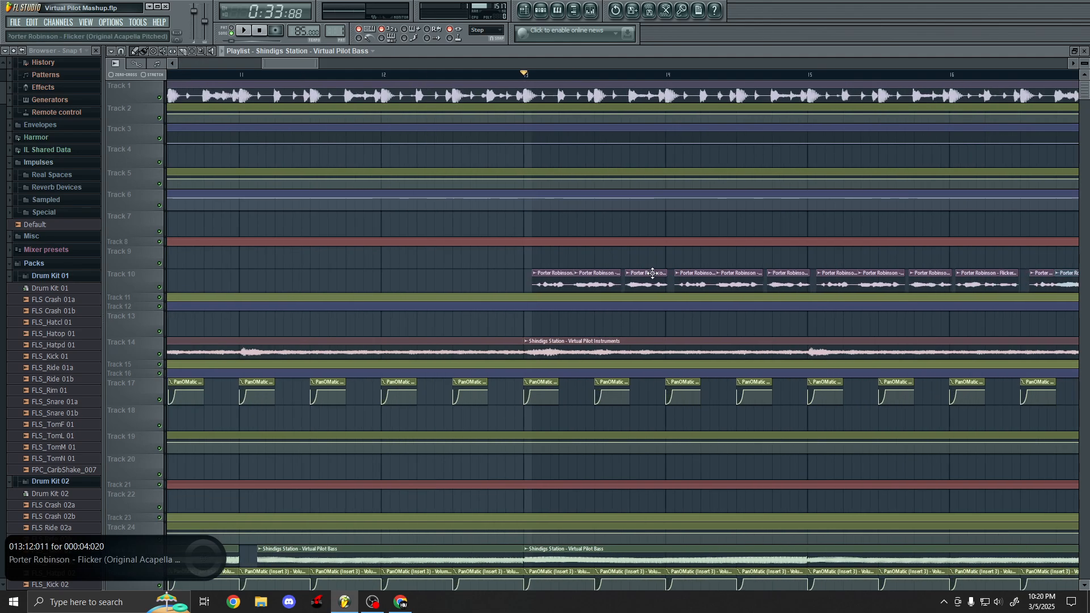
scroll(652, 273, "up", 2)
scroll(545, 285, "down", 2)
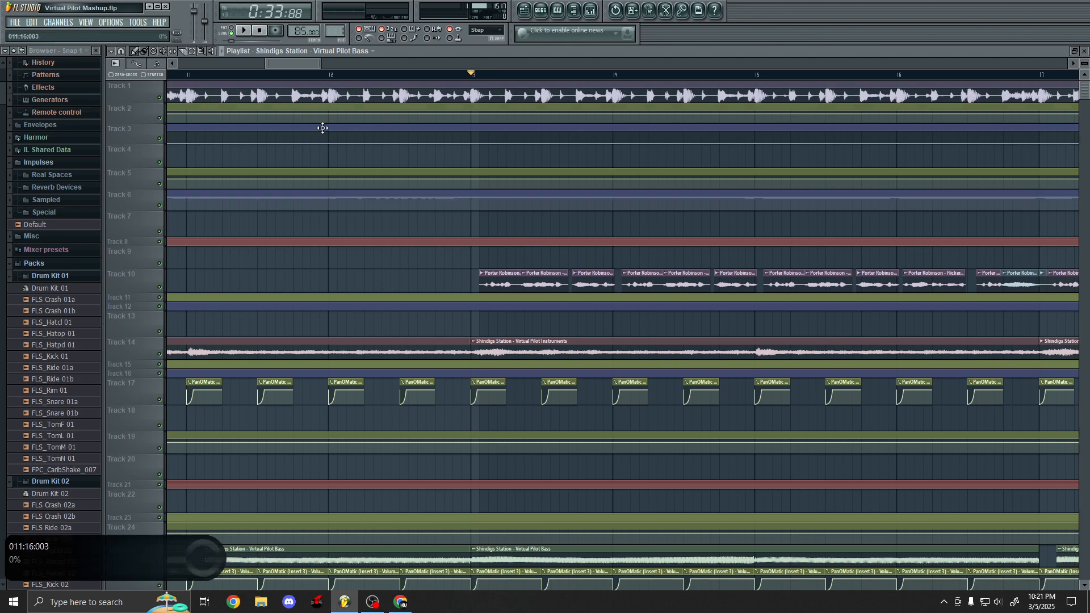
scroll(534, 295, "up", 2)
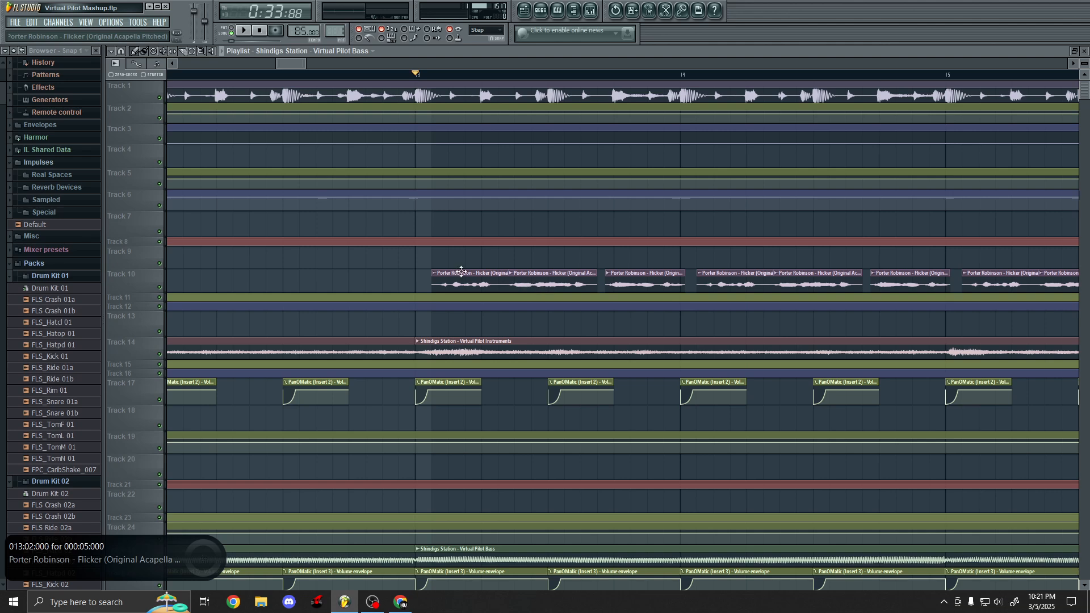
scroll(423, 282, "down", 2)
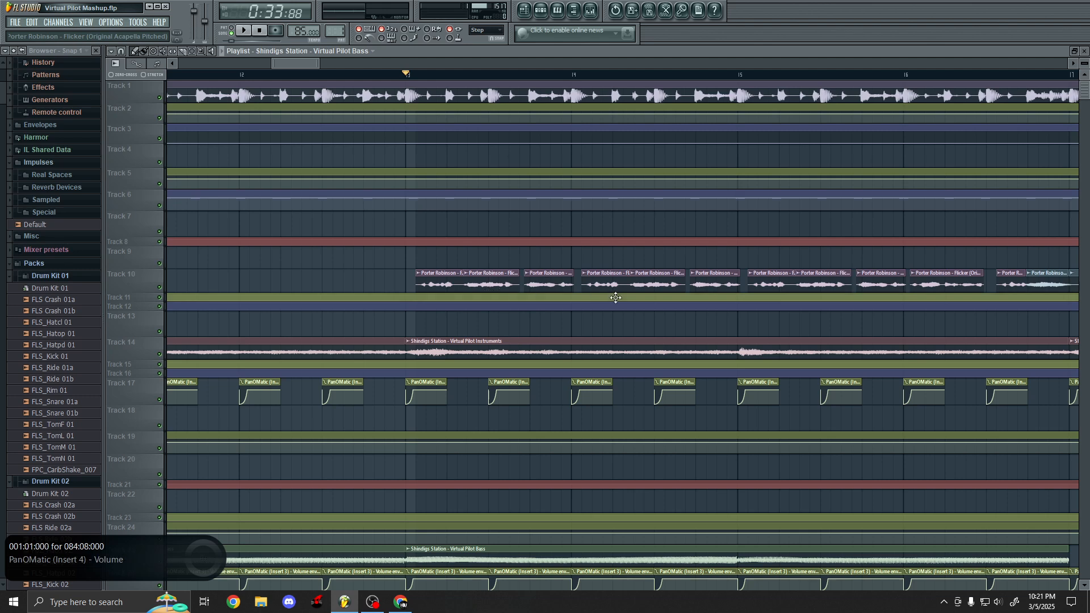
scroll(612, 291, "up", 1)
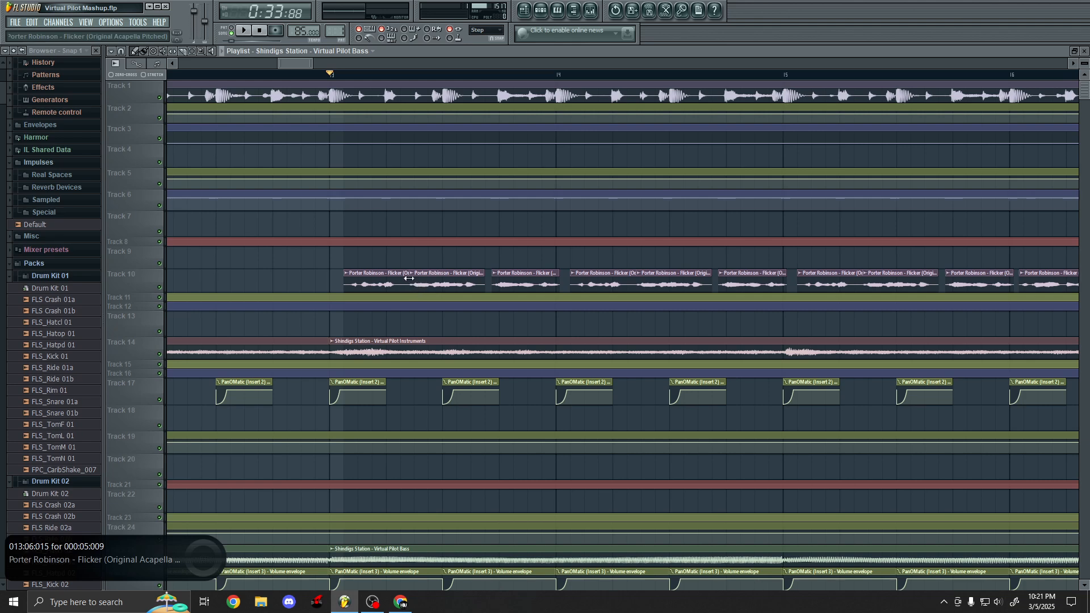
scroll(340, 273, "down", 5)
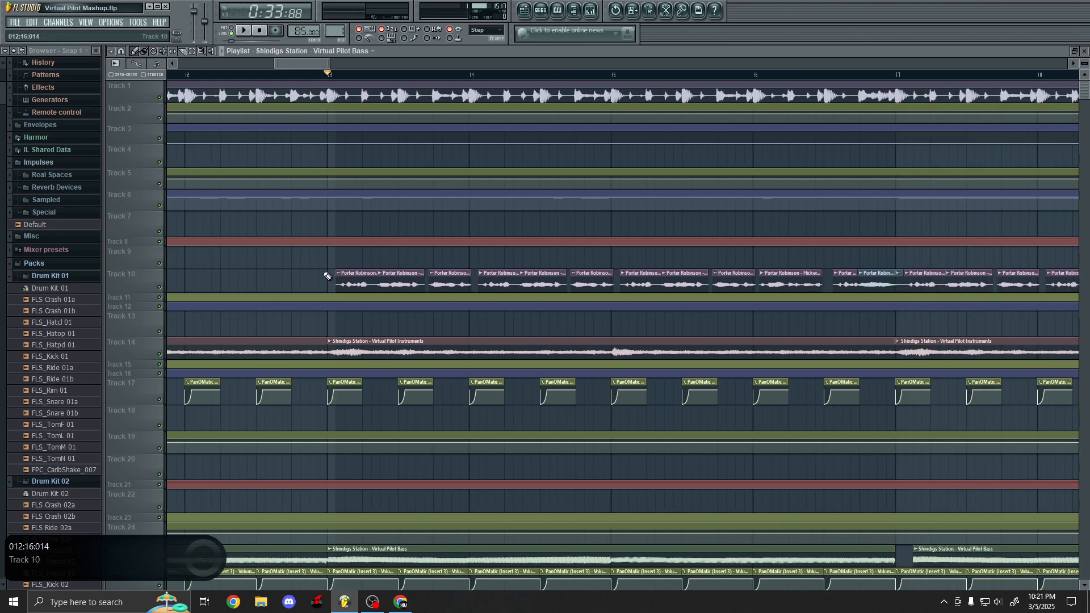
- Play the arrangement from bar 13 to hear the Flicker vocal chops over the instruments
key("space")
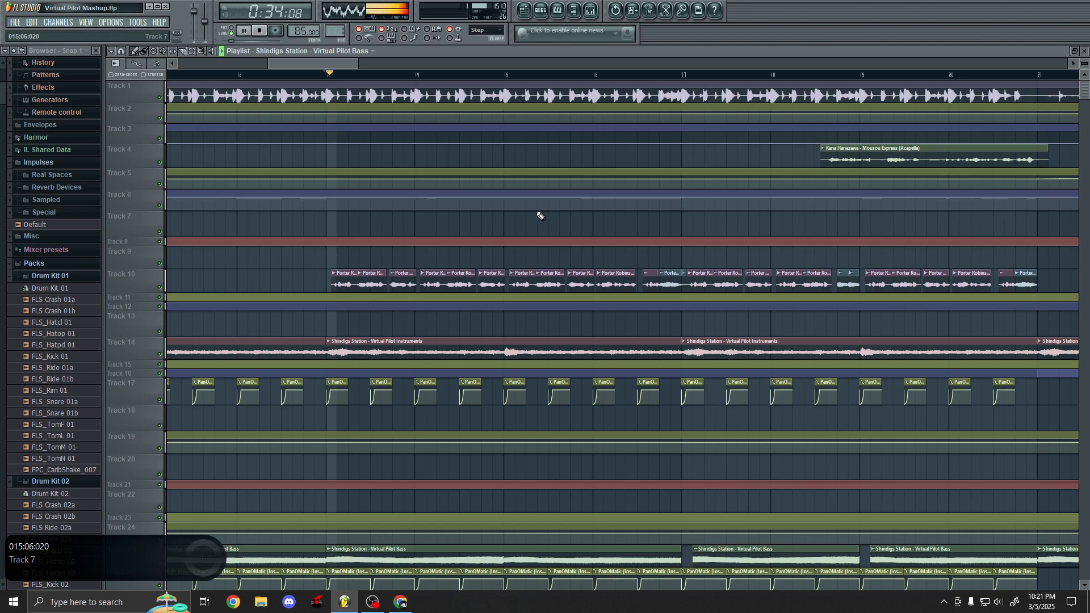
scroll(693, 336, "up", 5)
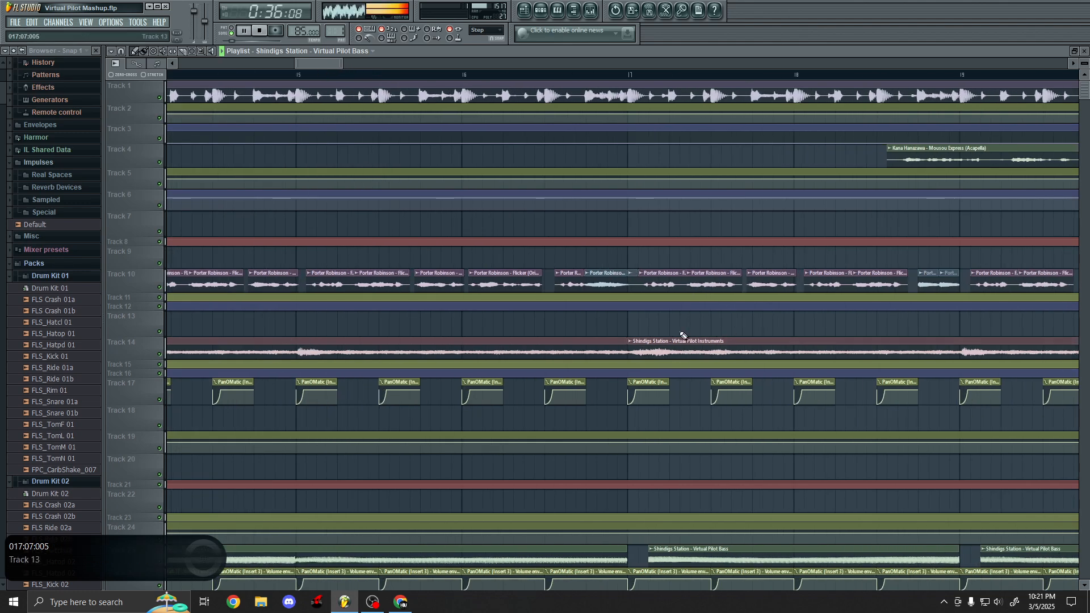
key("space")
- Play from the middle of bar 16 to hear the Flicker Part_1 chop leading into bar 17
left_click(440, 74)
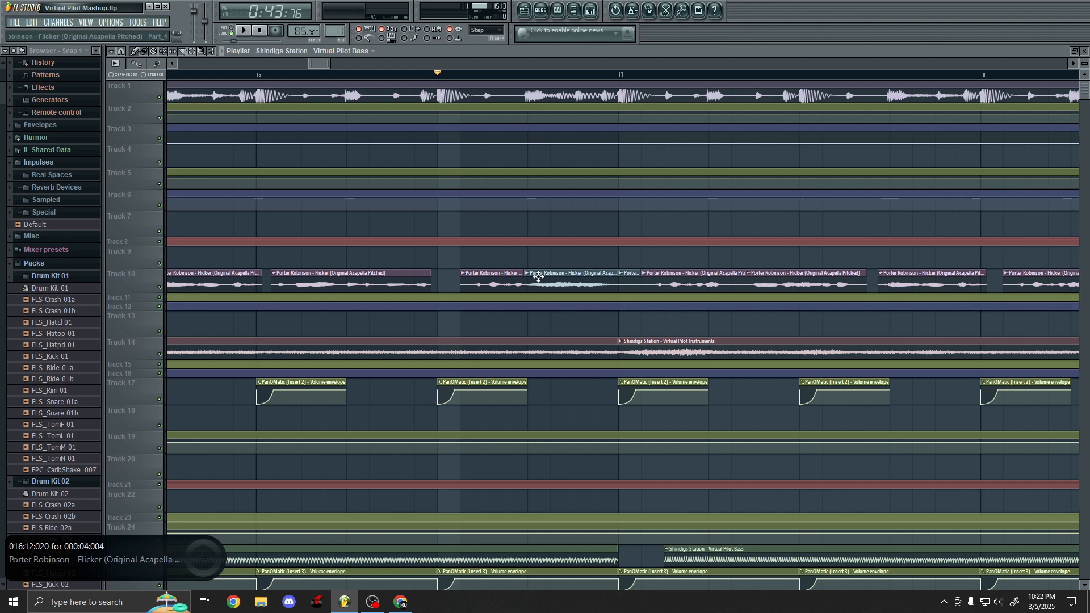
key("space")
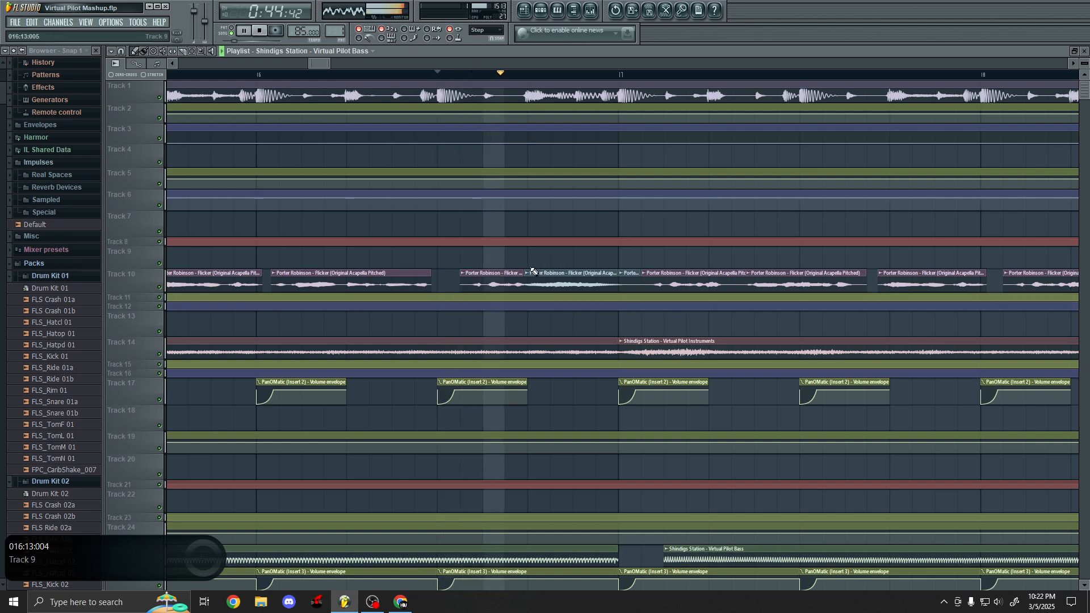
key("space")
- Move the playhead to 018:09:000 and play into the Kana Hanazawa - Mousou Express acapella on Track 4
scroll(523, 244, "down", 2)
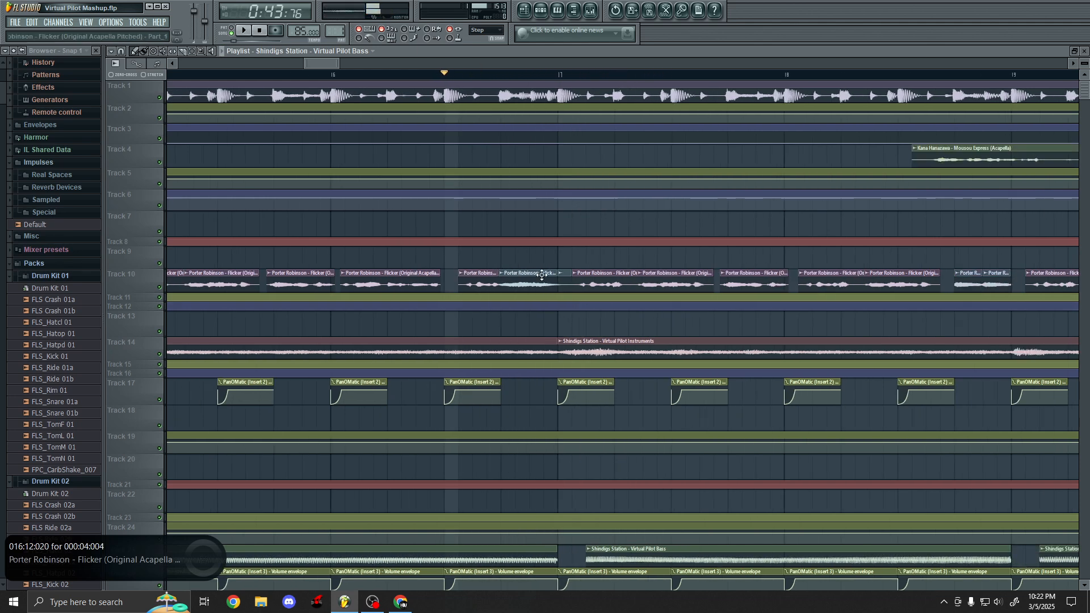
scroll(525, 217, "down", 1)
scroll(527, 239, "up", 1)
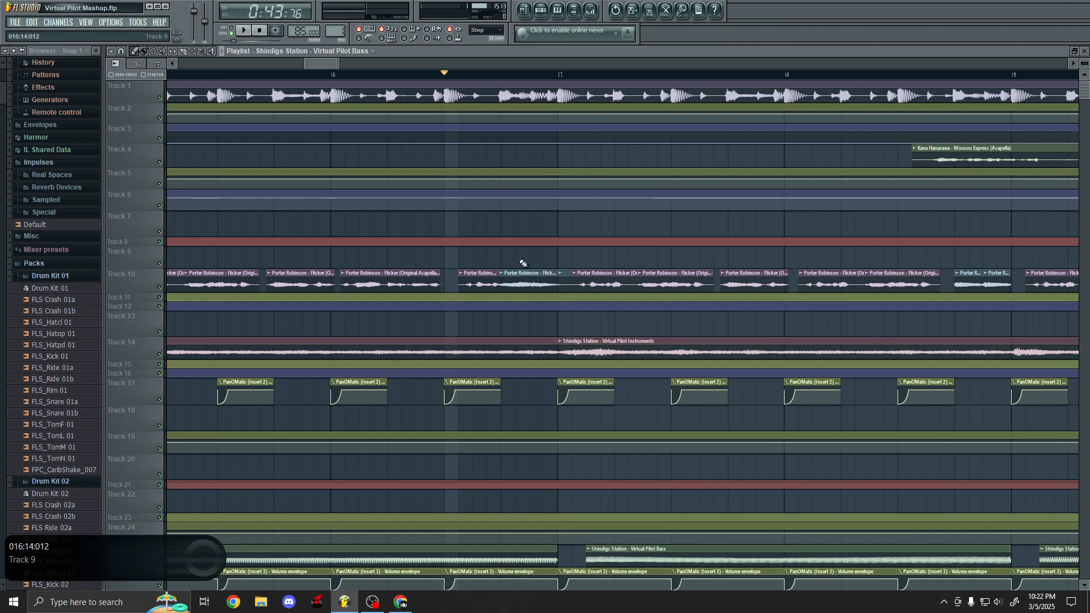
scroll(517, 278, "down", 8)
scroll(396, 294, "down", 2)
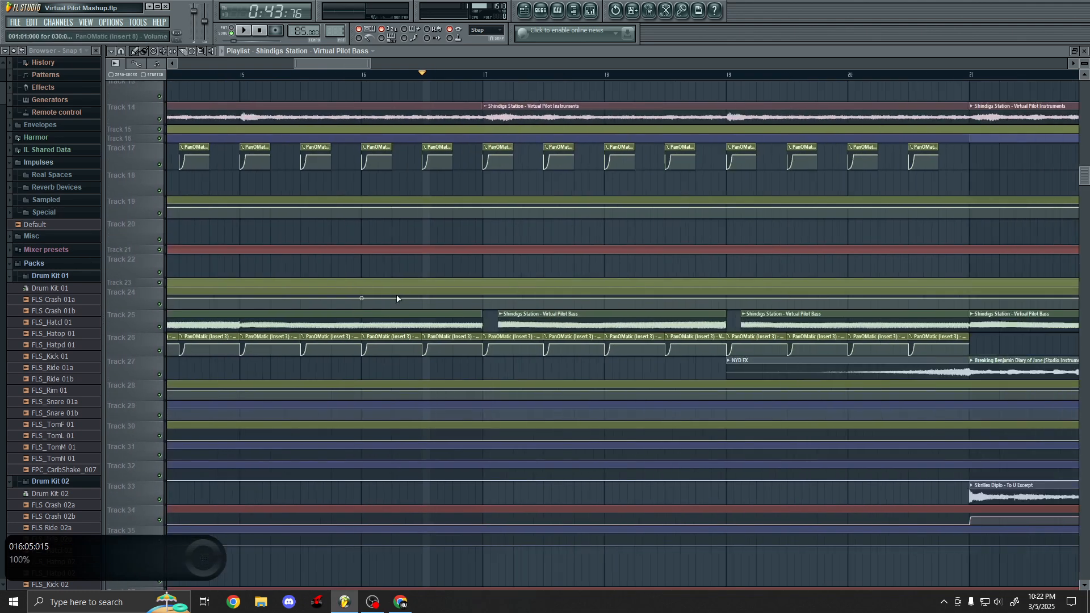
scroll(720, 340, "up", 8)
scroll(732, 280, "up", 1)
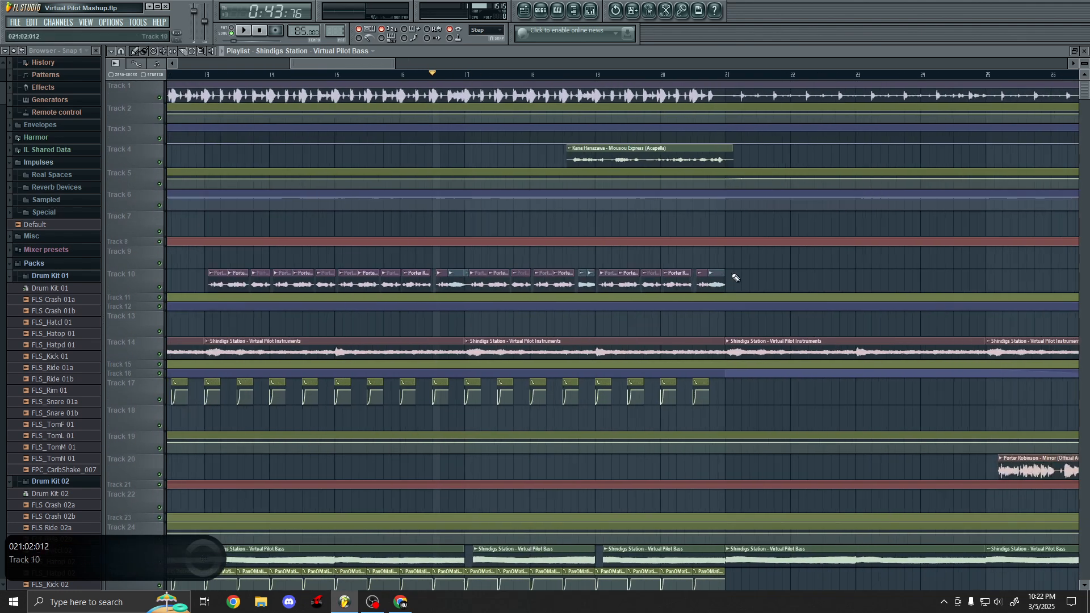
scroll(558, 164, "up", 1)
left_click(445, 75)
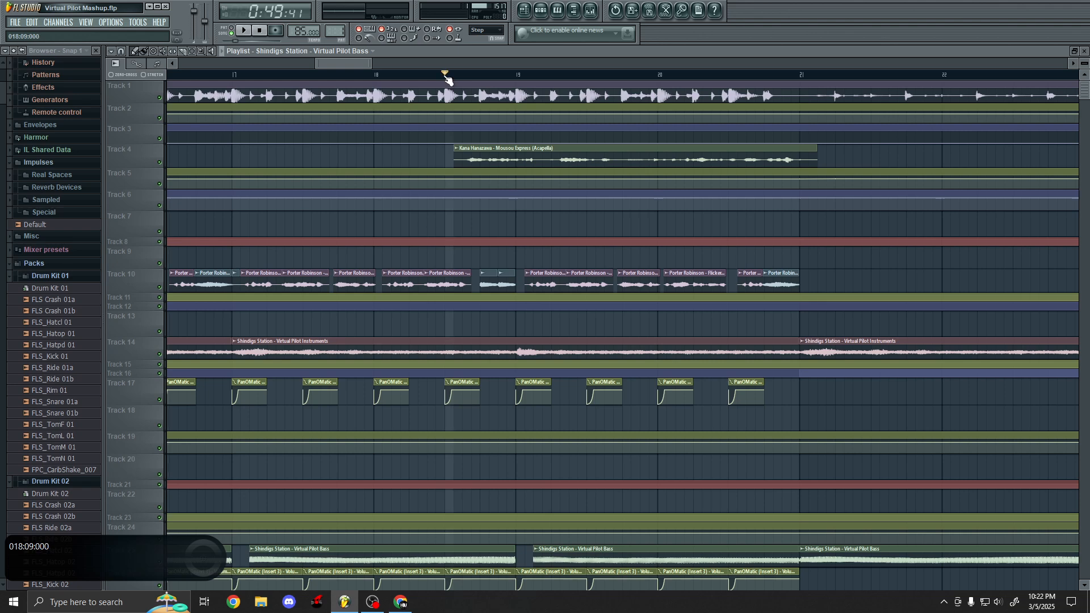
scroll(545, 151, "up", 1)
key("space")
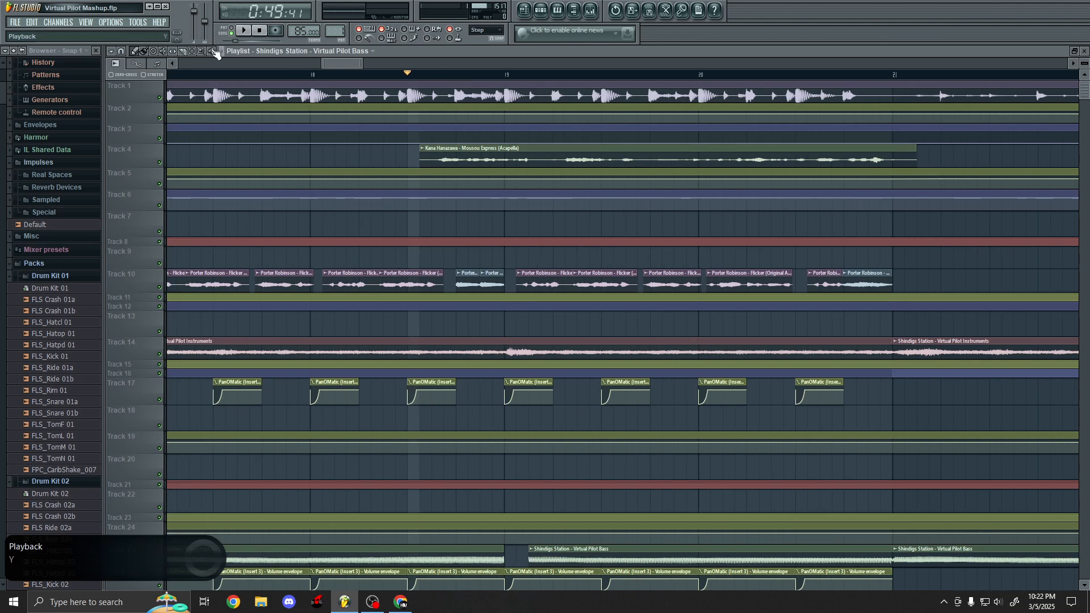
- Audition the Kana Hanazawa - Mousou Express acapella clip on Track 4 by itself and return the playhead to bar 18
left_click(450, 159)
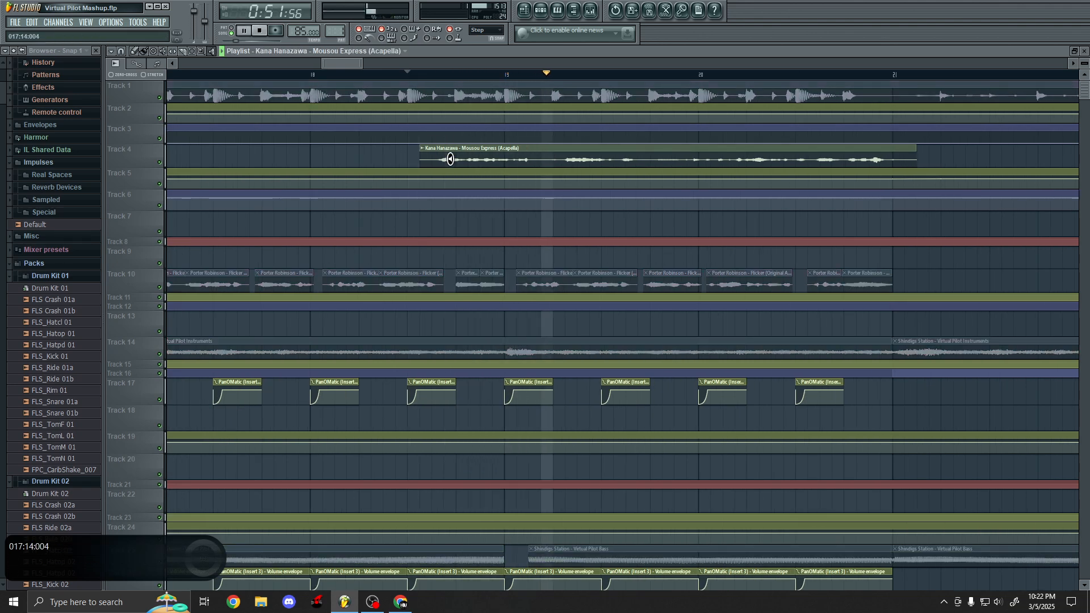
key("space")
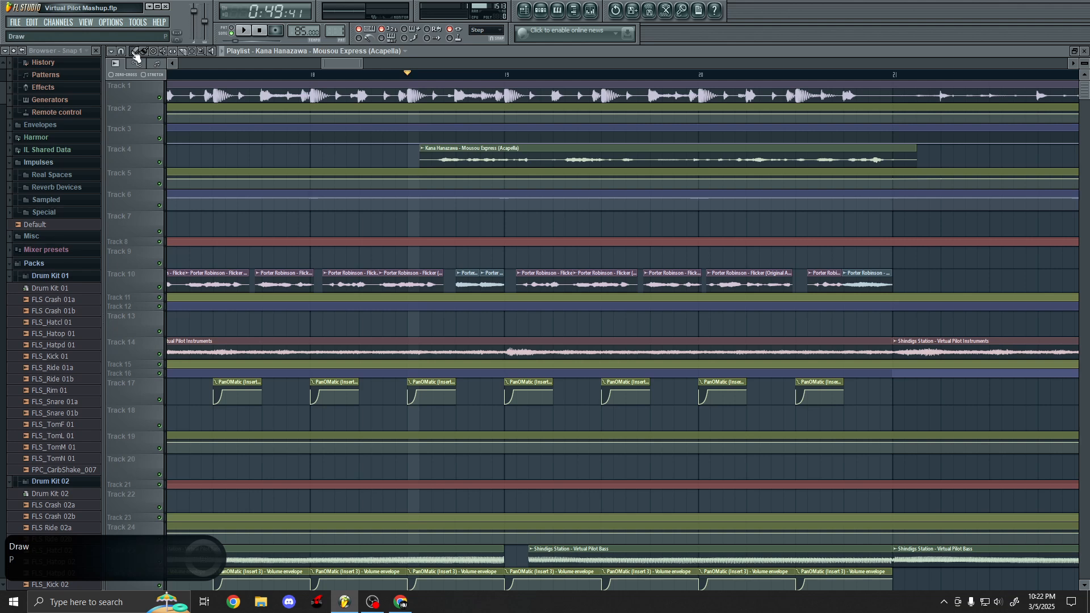
left_click(312, 75)
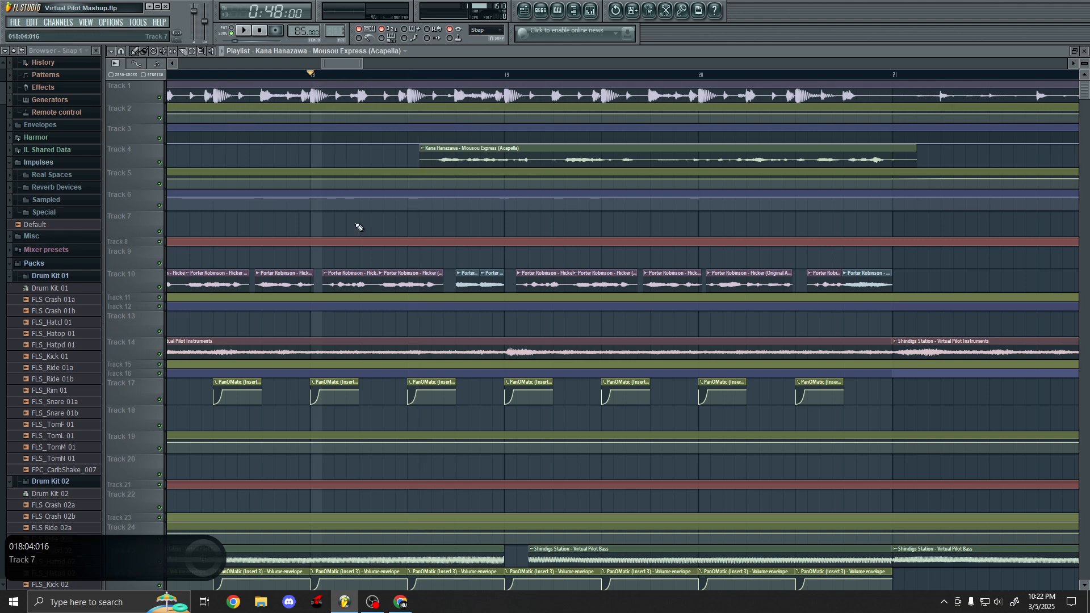
- Examine the Virtual Pilot Bass clips on Track 25 and the NYD FX, Breaking Benjamin and Skrillex Diplo clips around bar 21
scroll(360, 227, "down", 5)
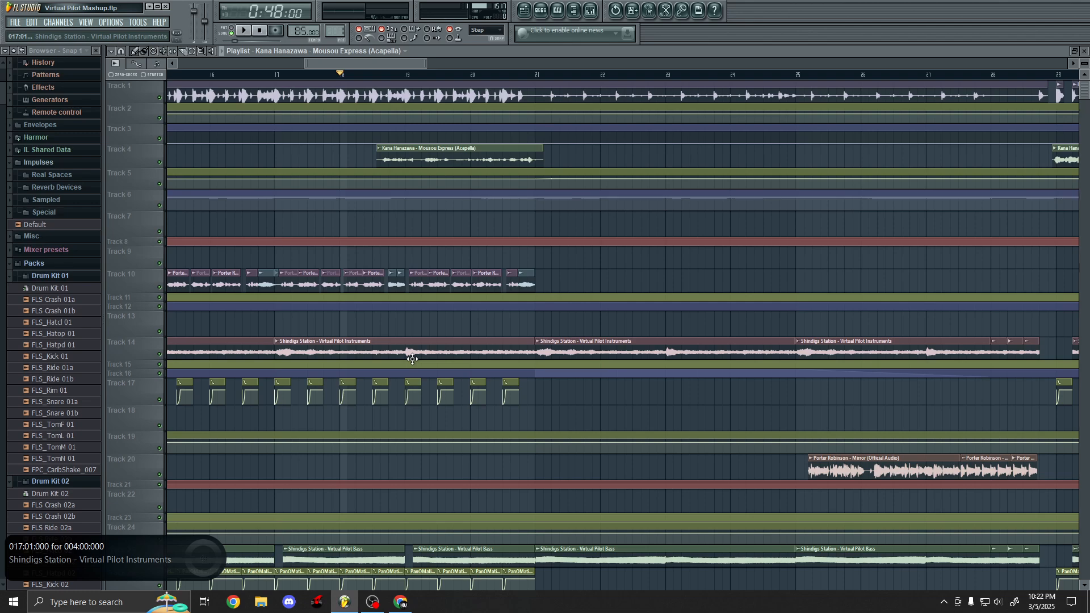
scroll(420, 359, "down", 5)
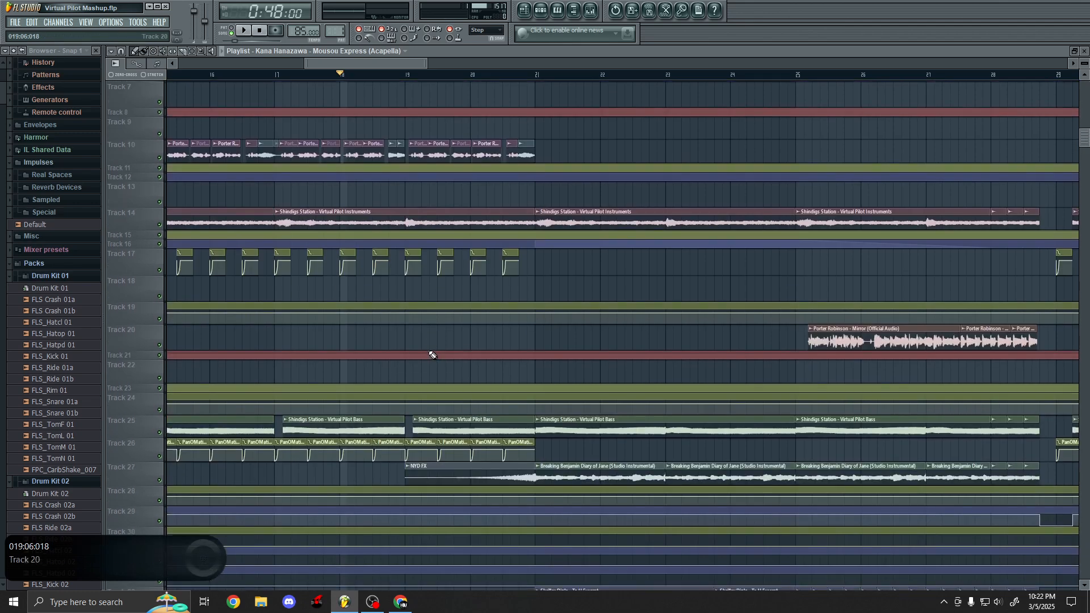
scroll(433, 361, "up", 5)
scroll(432, 361, "down", 10)
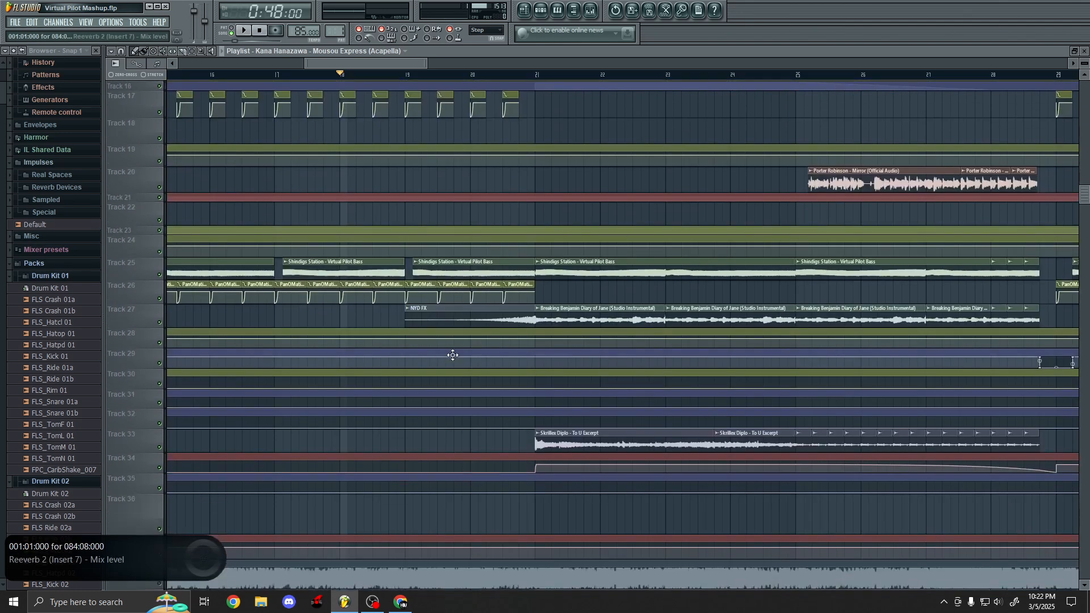
scroll(401, 161, "up", 3, "ctrl")
scroll(568, 307, "down", 3, "ctrl")
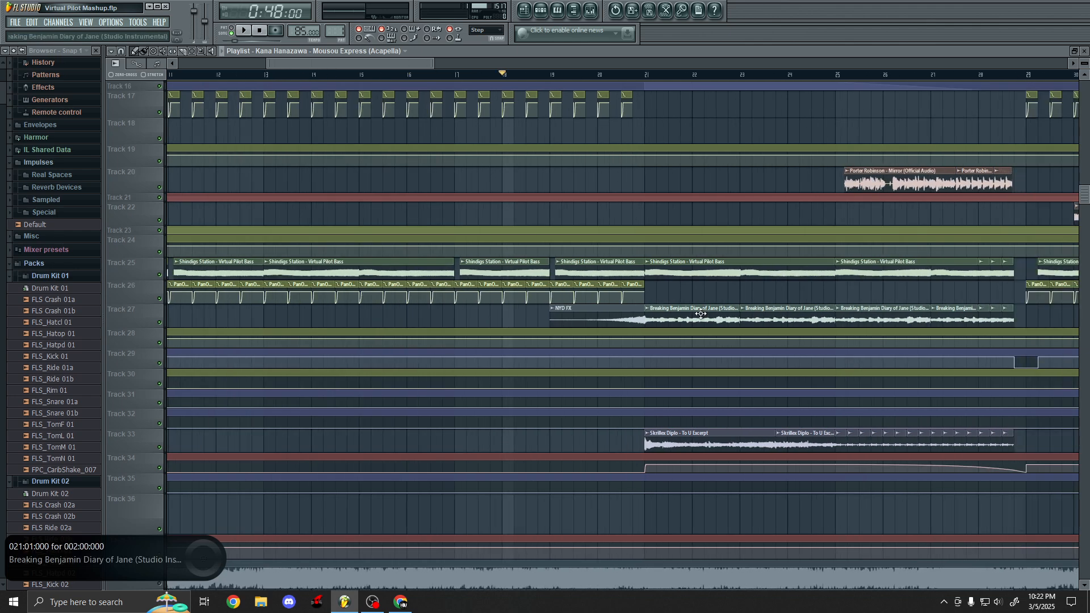
scroll(518, 260, "up", 2, "ctrl")
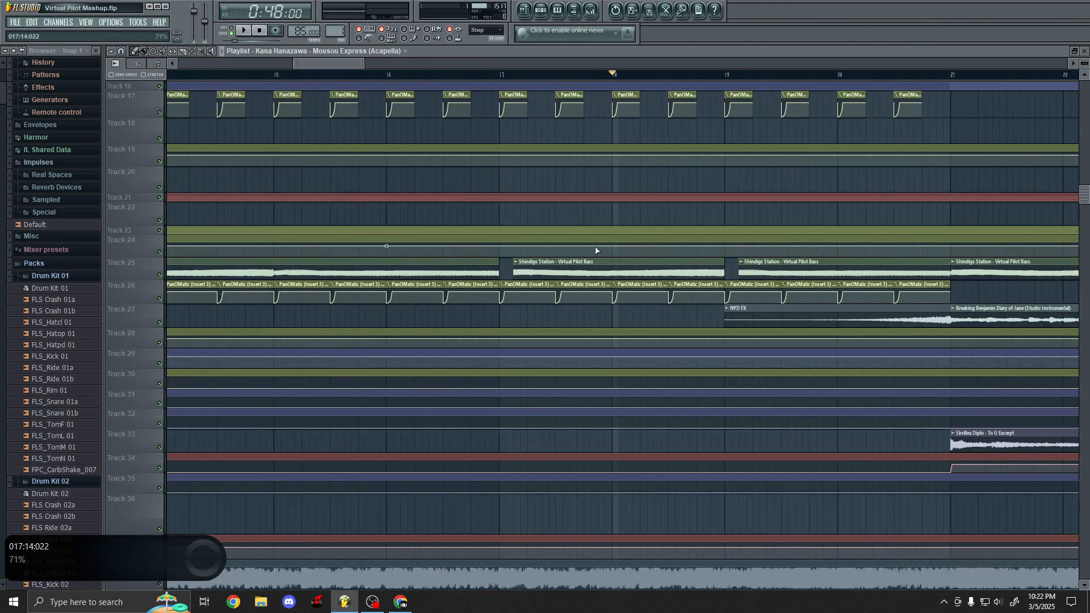
scroll(836, 270, "down", 5, "ctrl")
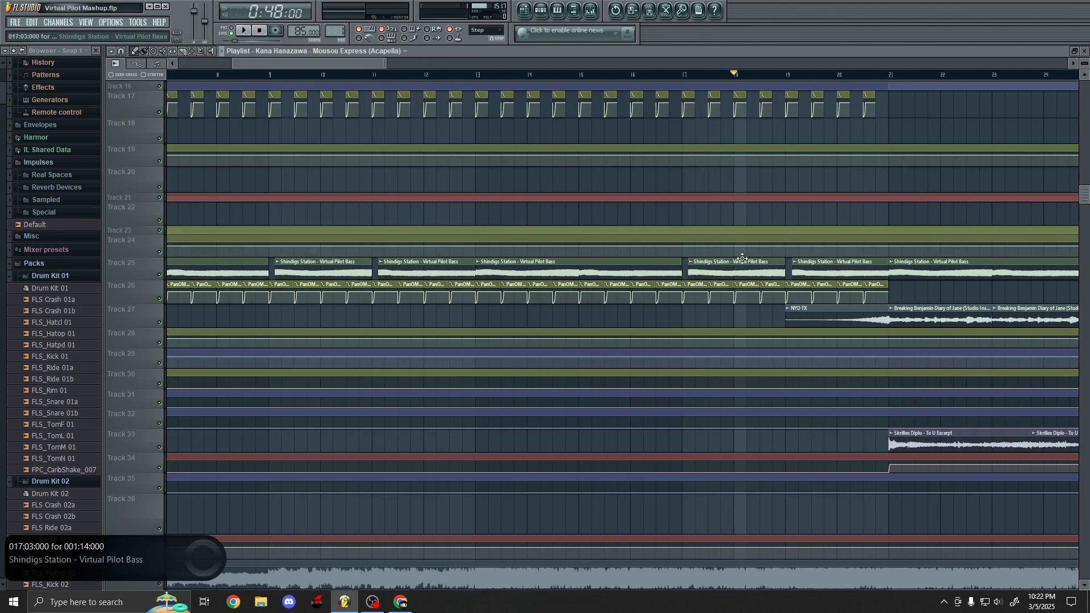
scroll(397, 197, "up", 6, "ctrl")
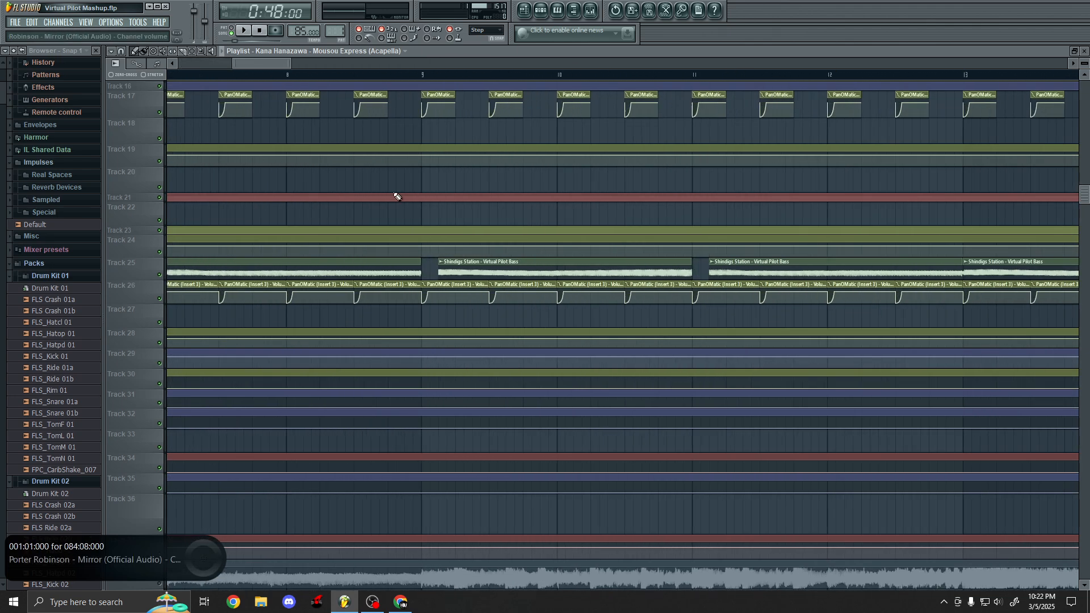
- Play the arrangement from the middle of bar 8 to hear the gap in the Virtual Pilot Bass at bar 9
left_click(353, 77)
key("space")
scroll(479, 316, "up", 3)
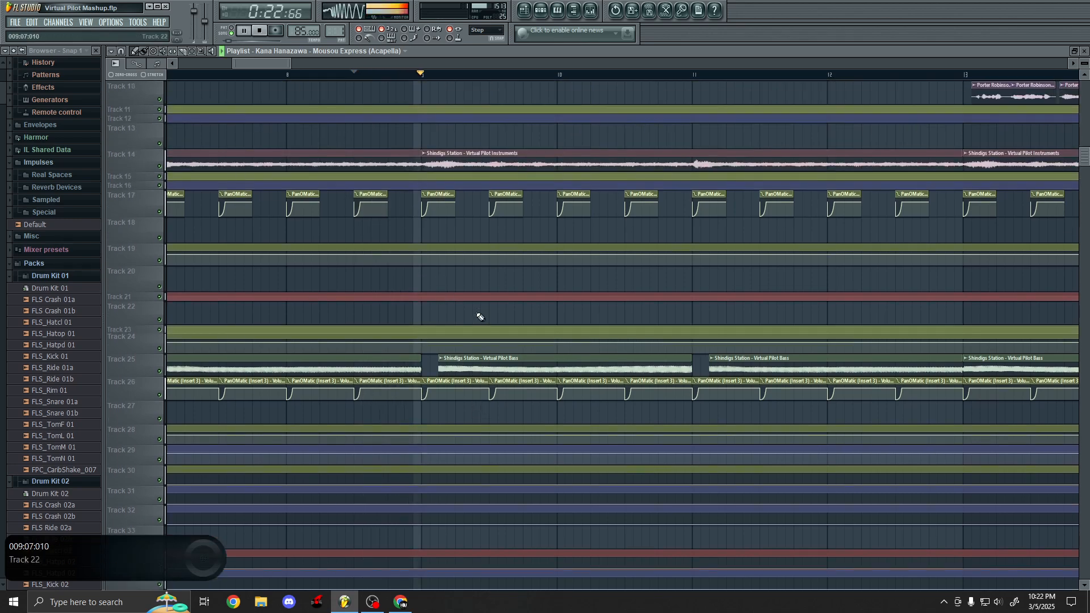
key("space")
- Find the NYD FX riser on Track 27 before bar 21 and audition it by itself from about bar 20
scroll(448, 381, "down", 5, "ctrl")
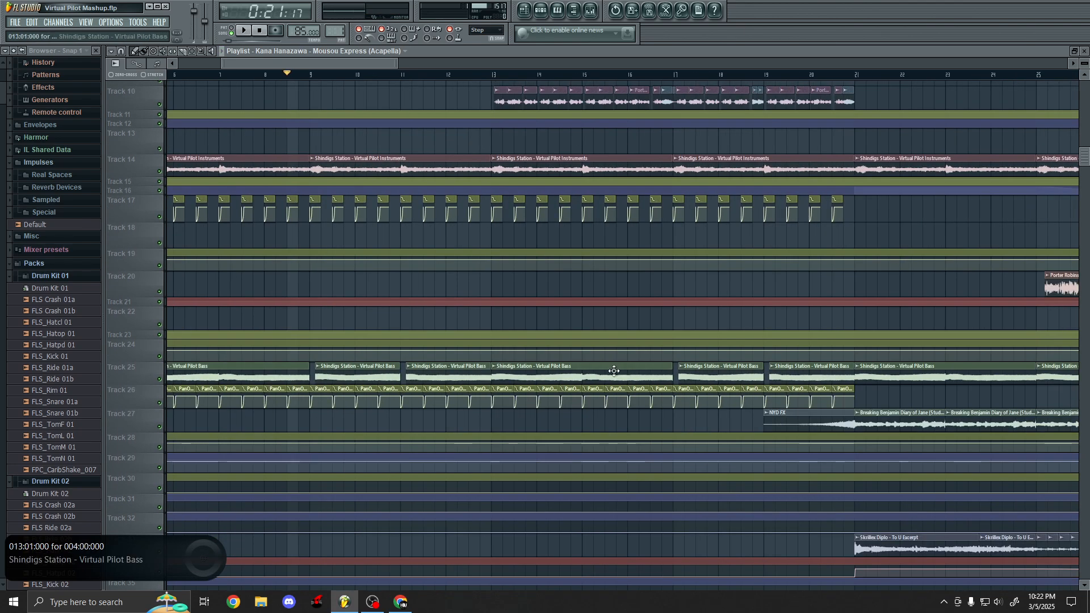
scroll(929, 407, "up", 4, "ctrl")
scroll(744, 385, "up", 5)
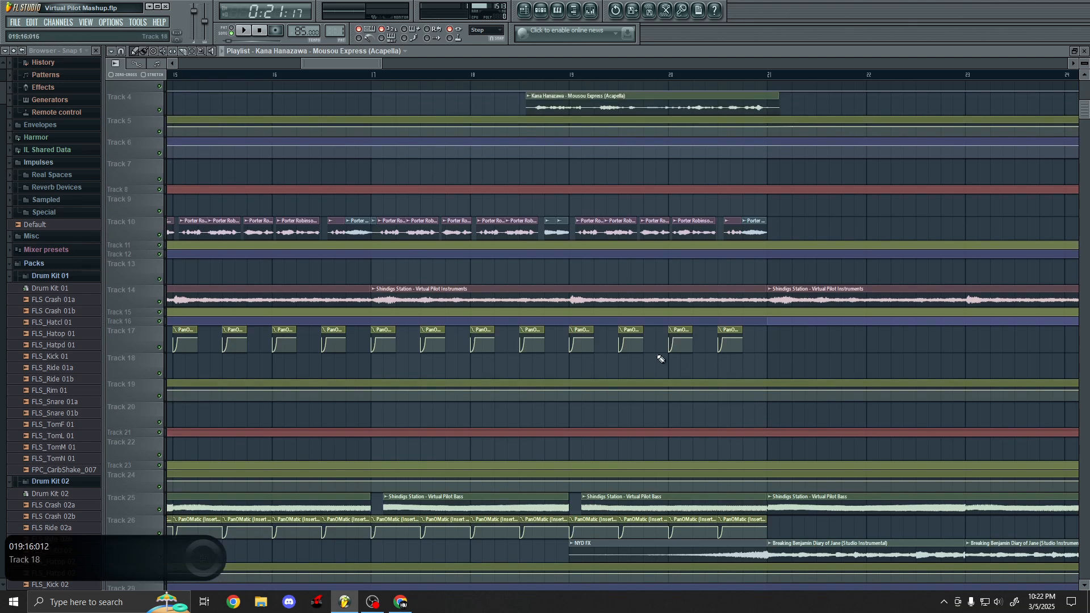
scroll(669, 372, "down", 5)
scroll(939, 432, "up", 2, "ctrl")
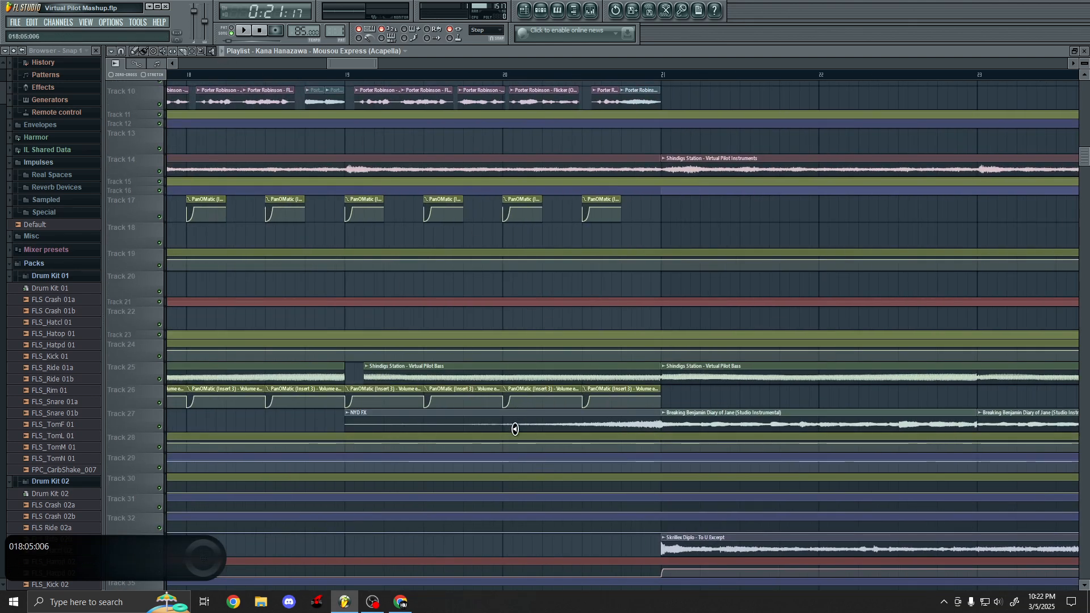
left_click(537, 424)
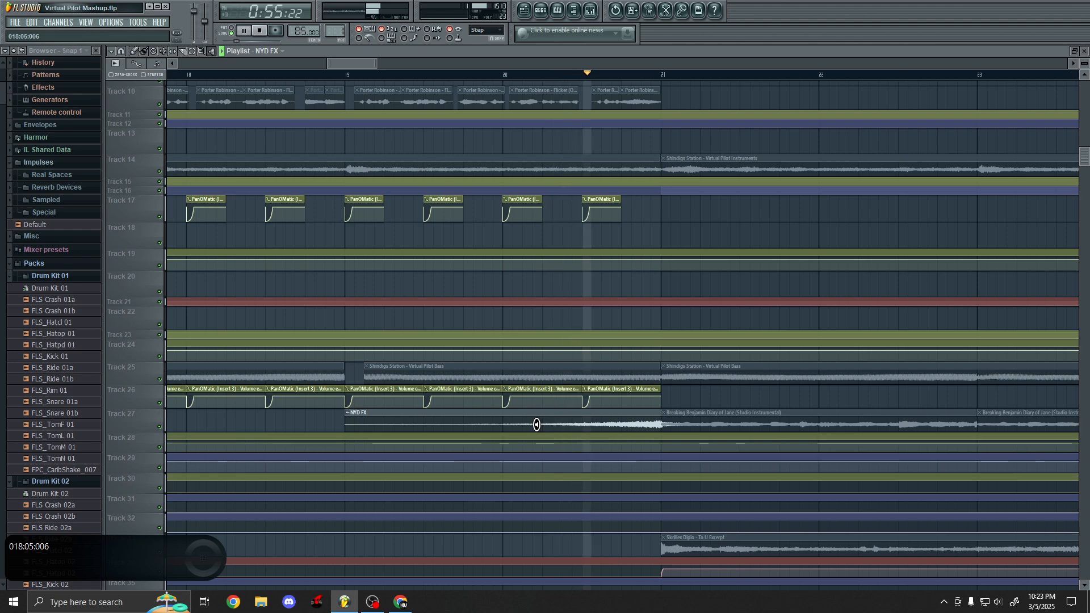
- Stop the riser playback, move the playhead to bar 21 and examine the clips that start there on Tracks 14 to 33
scroll(657, 319, "up", 5)
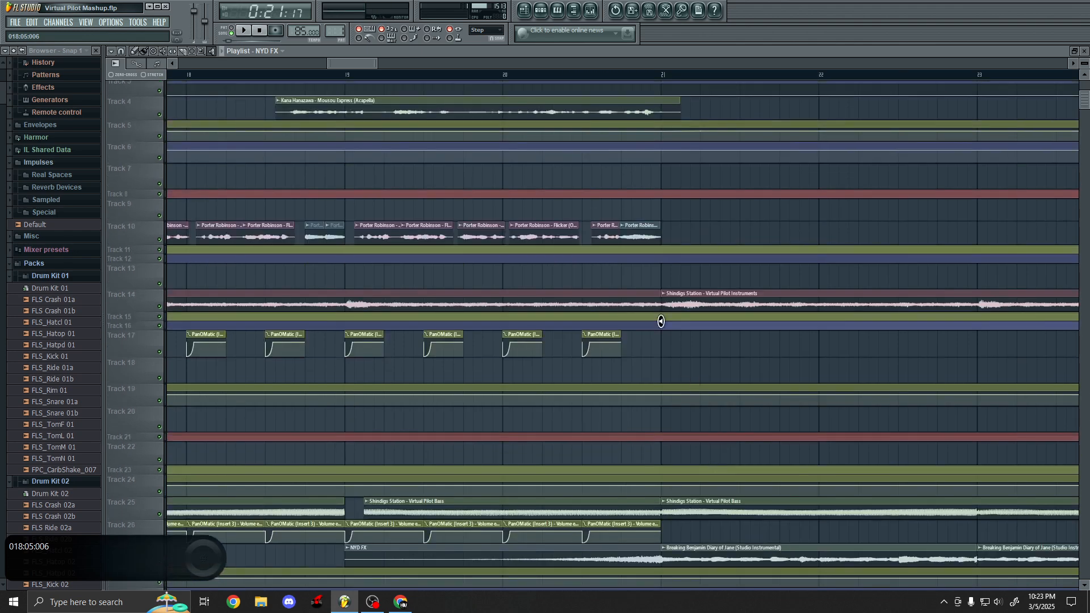
key("space")
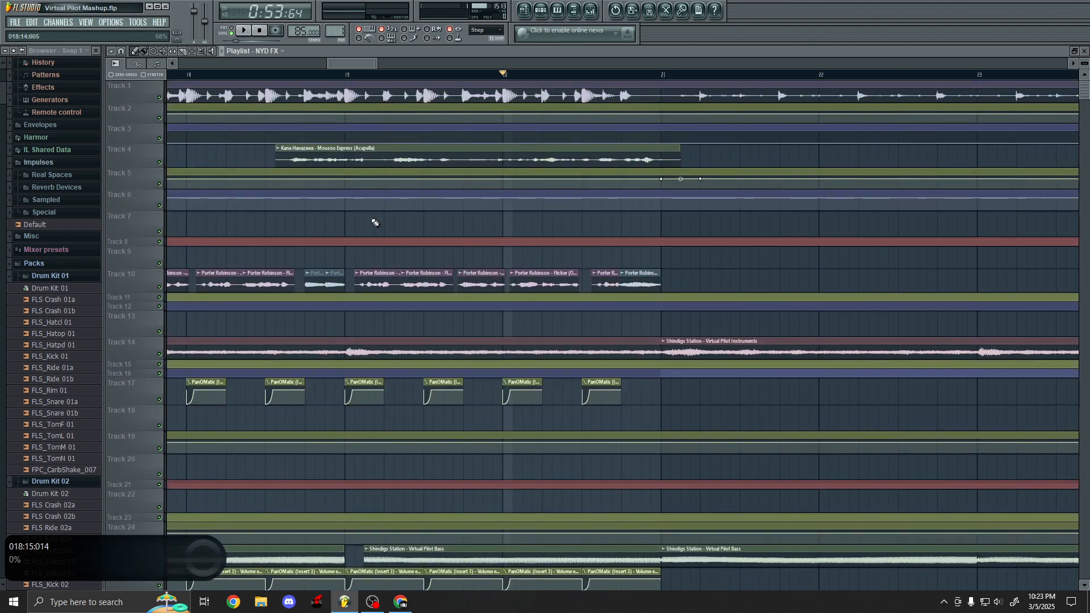
scroll(474, 287, "down", 2)
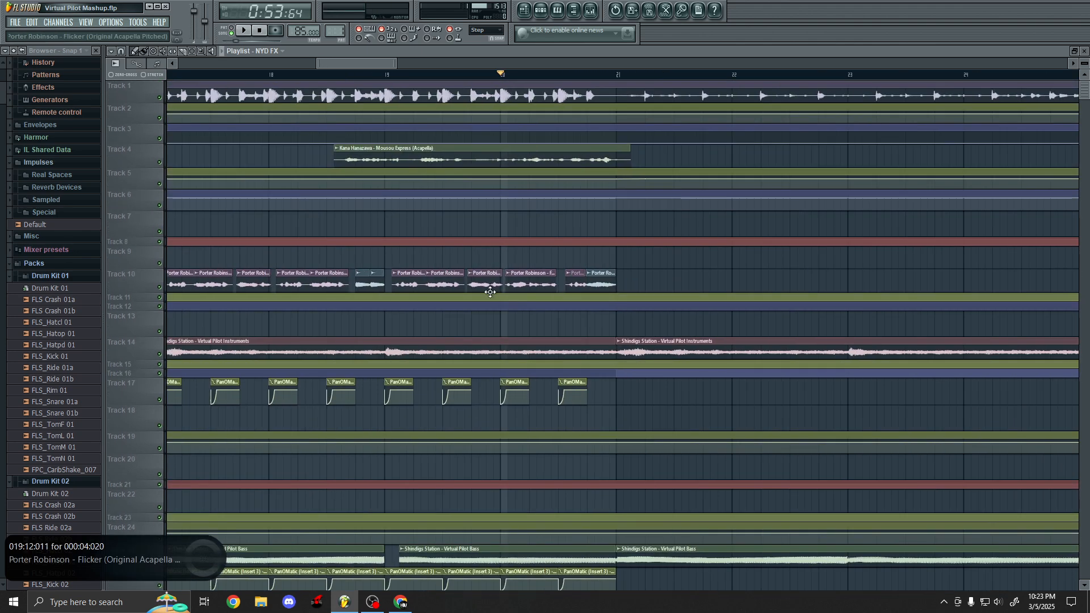
left_click(584, 75)
scroll(566, 267, "down", 4)
scroll(574, 281, "down", 6)
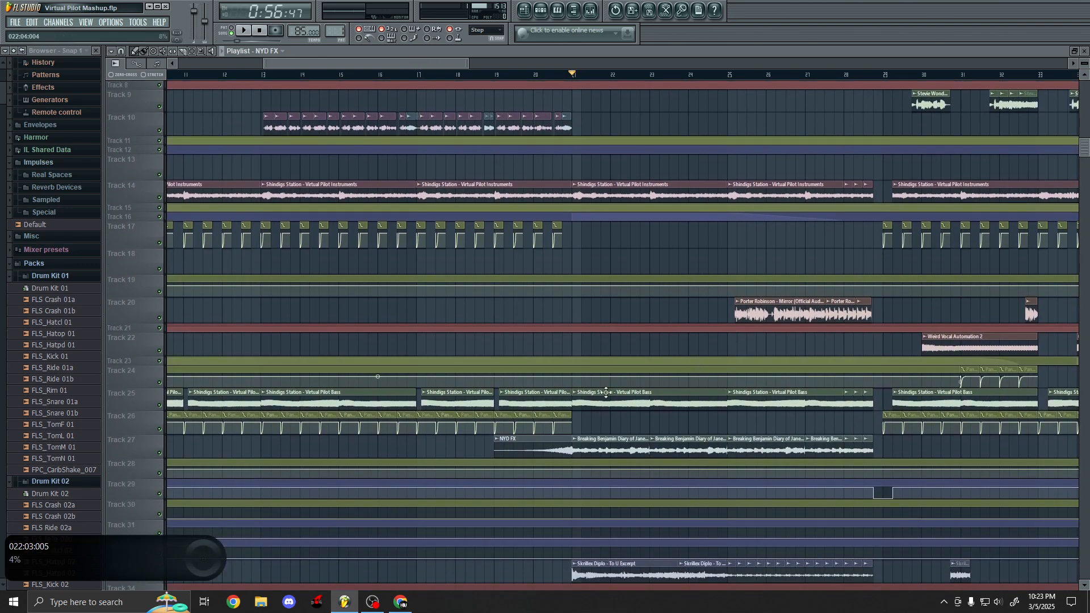
scroll(644, 423, "down", 2)
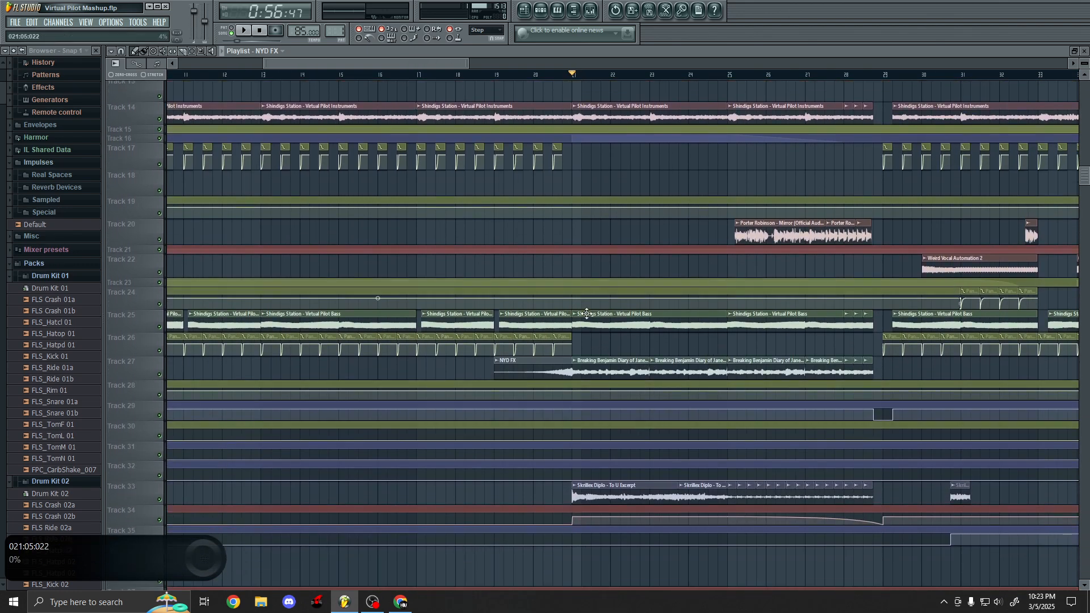
scroll(718, 330, "up", 2)
- Audition the Virtual Pilot Bass clip after bar 21 on Track 25 by itself
left_click(213, 52)
scroll(528, 315, "up", 2)
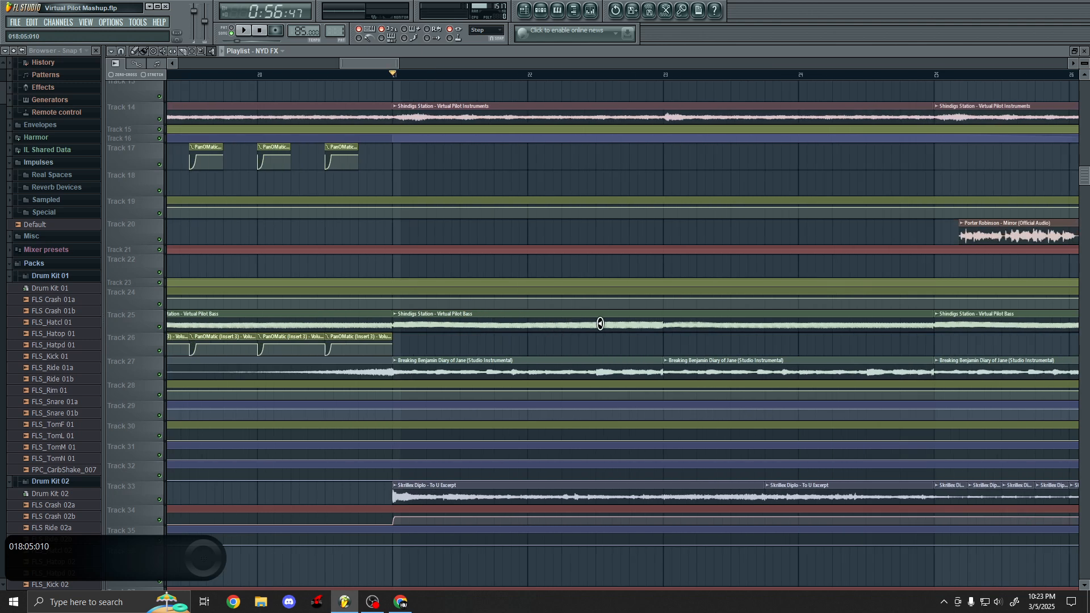
left_click(623, 325)
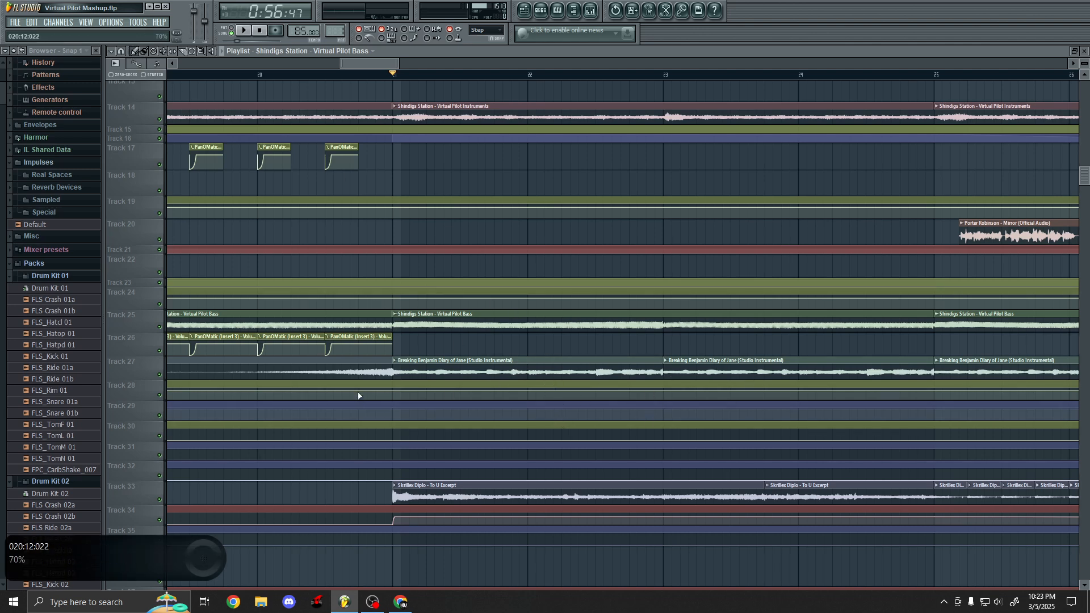
- Audition the Breaking Benjamin Diary of Jane (Studio Instrumental) clip on Track 27 from bar 21 by itself
scroll(358, 396, "down", 2)
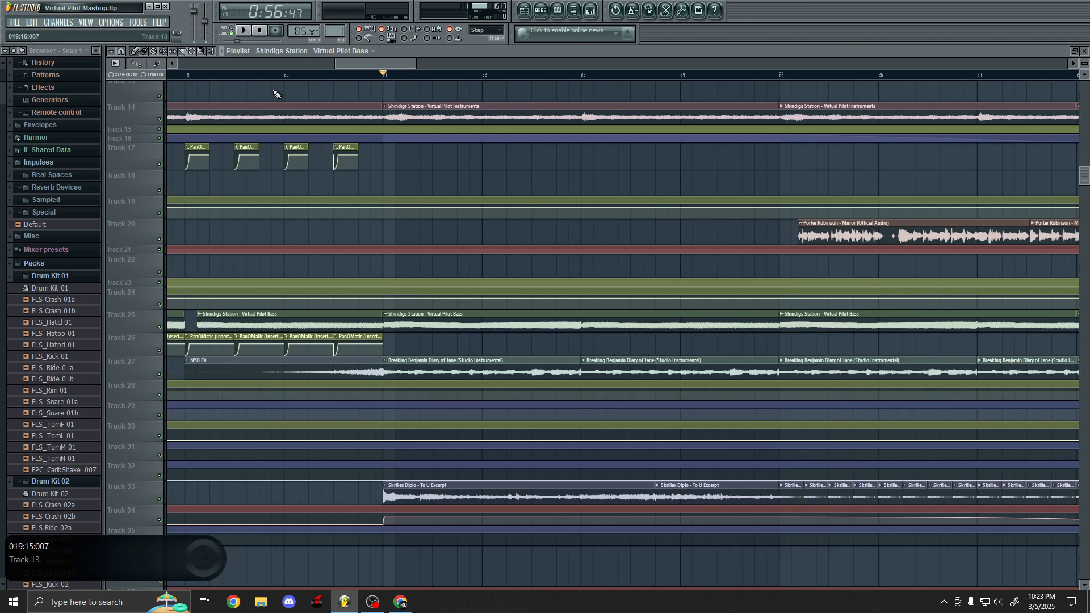
left_click(392, 368)
key("space")
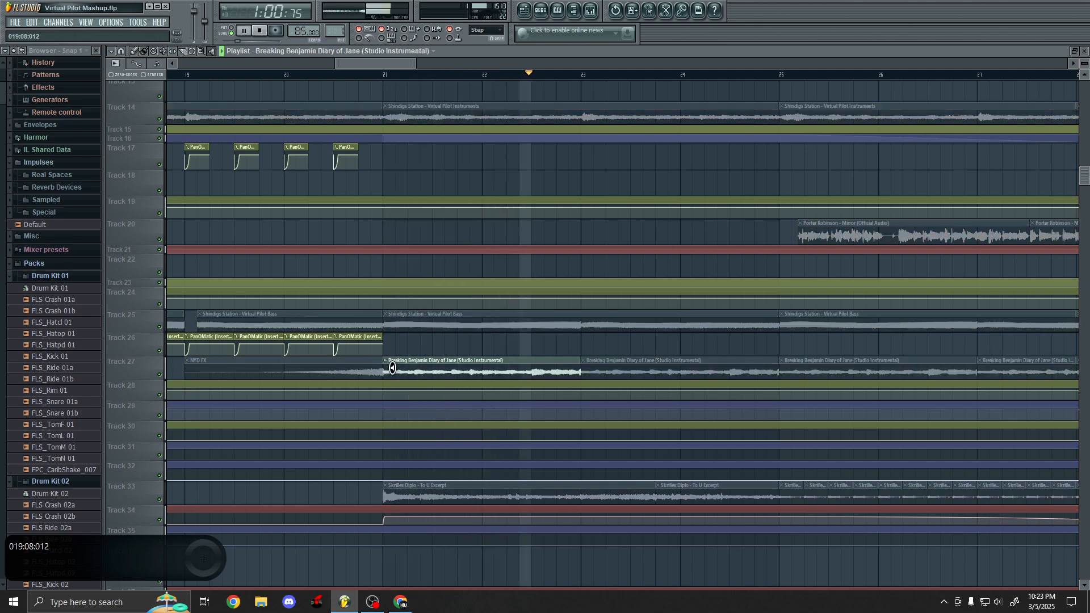
left_click(399, 431)
key("space")
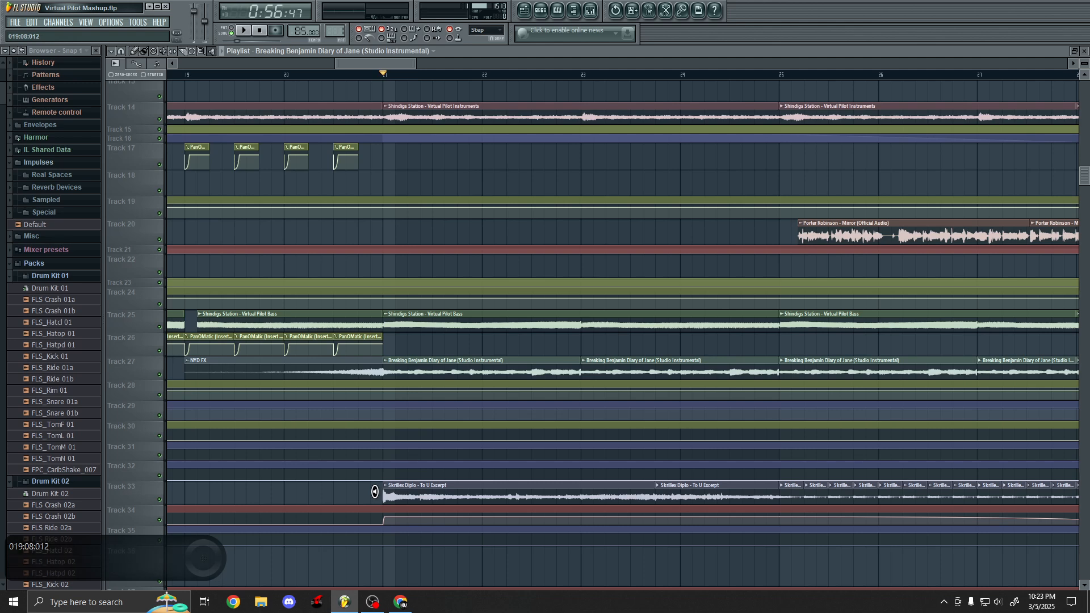
- Audition the first two Skrillex Diplo - To U Excerpt clips on Track 33 by themselves
left_click(387, 494)
key("space")
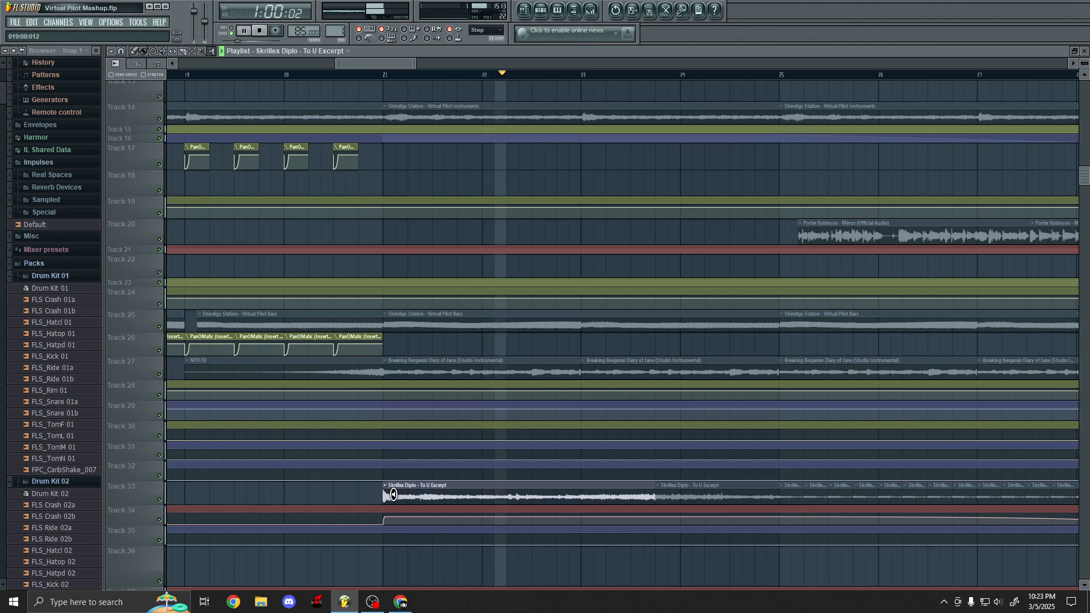
left_click(661, 497)
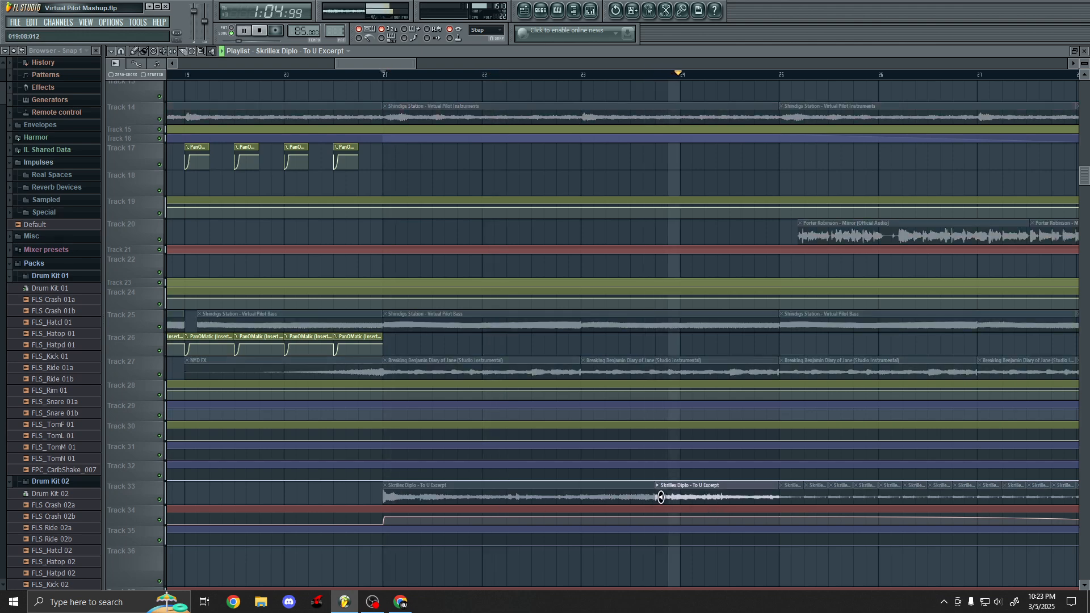
key("space")
- Place the playhead at bar 25 and examine the Porter Robinson - Mirror clips and the chopped backing clips up to bar 29
scroll(667, 463, "up", 5)
scroll(573, 359, "right", 3)
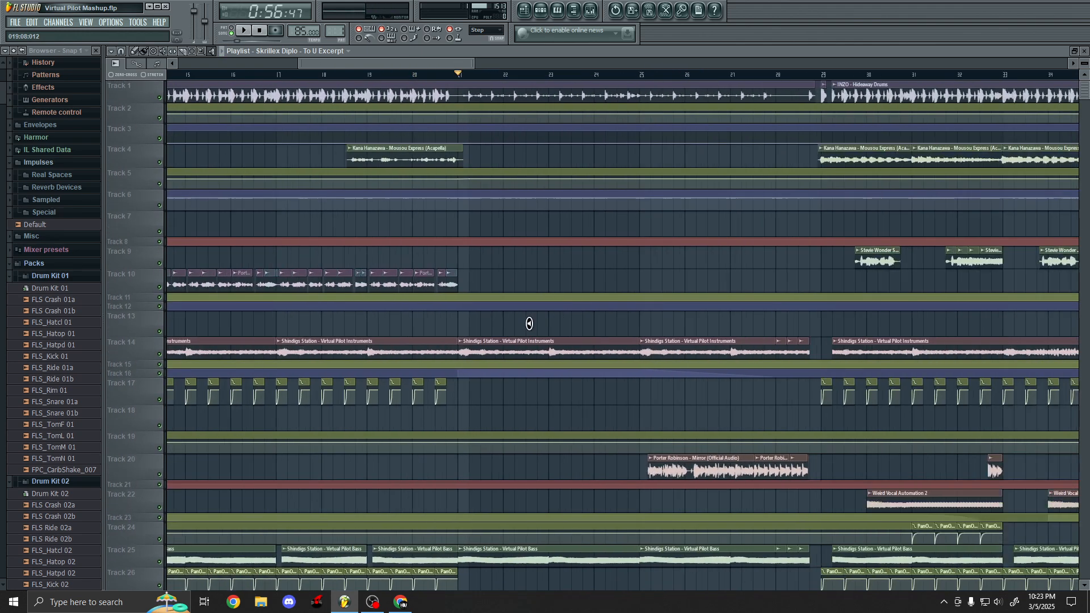
scroll(706, 307, "up", 1)
left_click(539, 79)
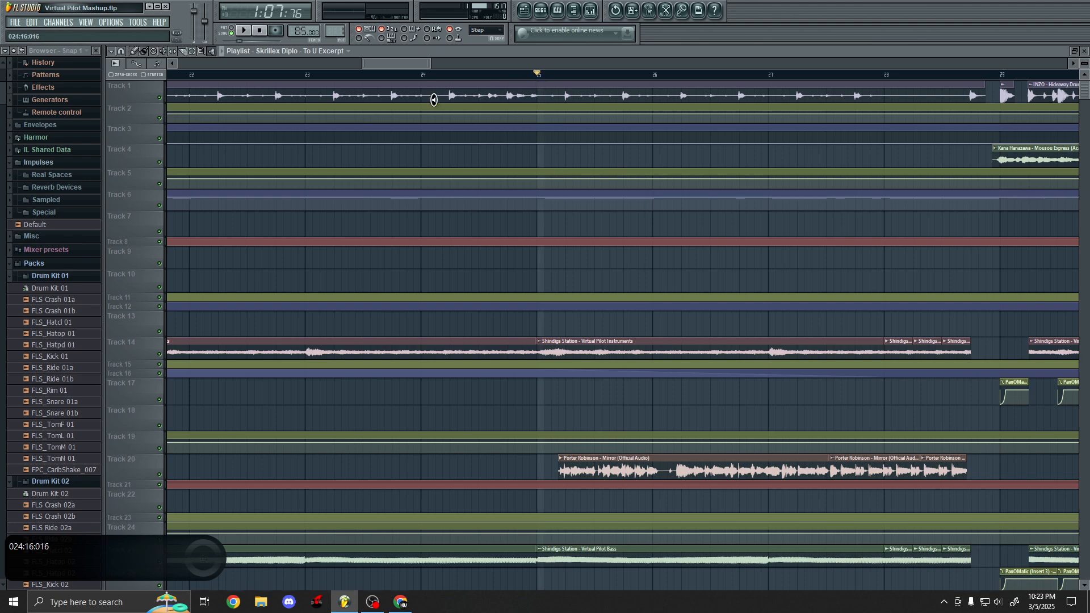
scroll(427, 335, "down", 4)
scroll(434, 339, "down", 7)
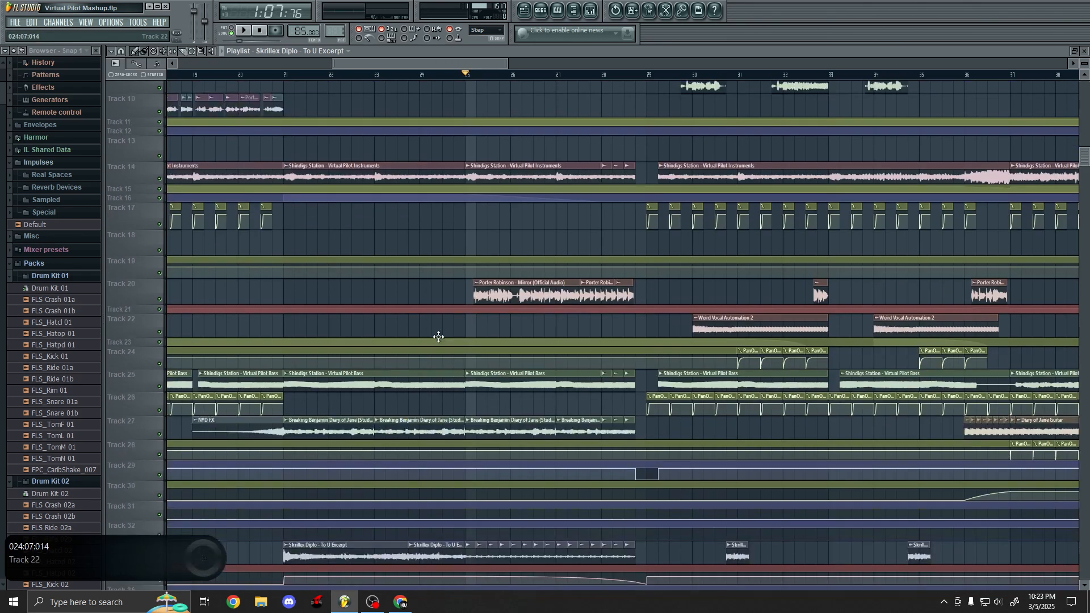
scroll(652, 464, "up", 1)
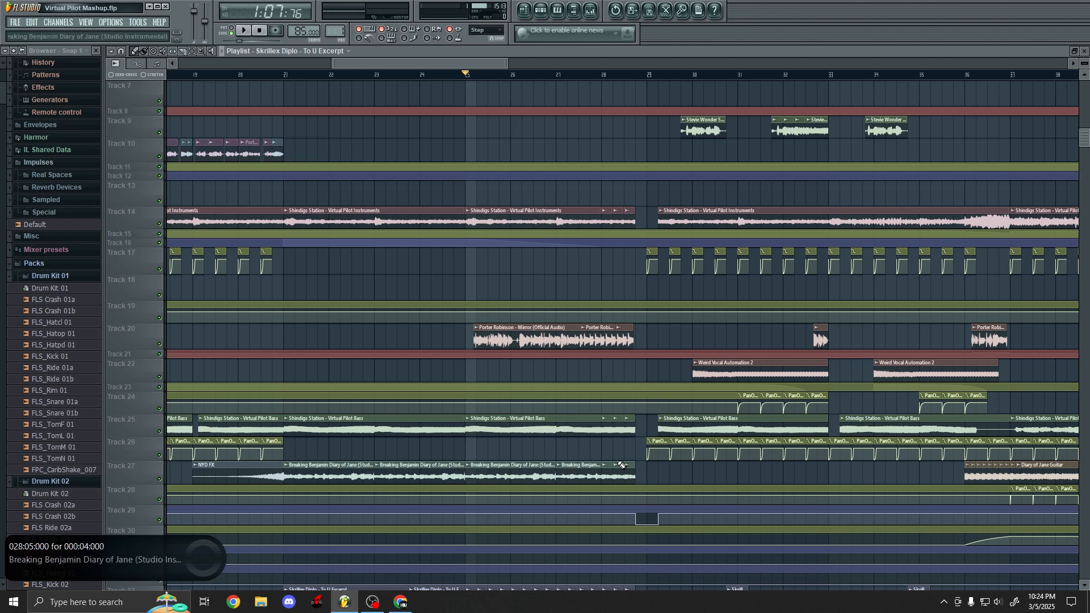
scroll(564, 457, "up", 3)
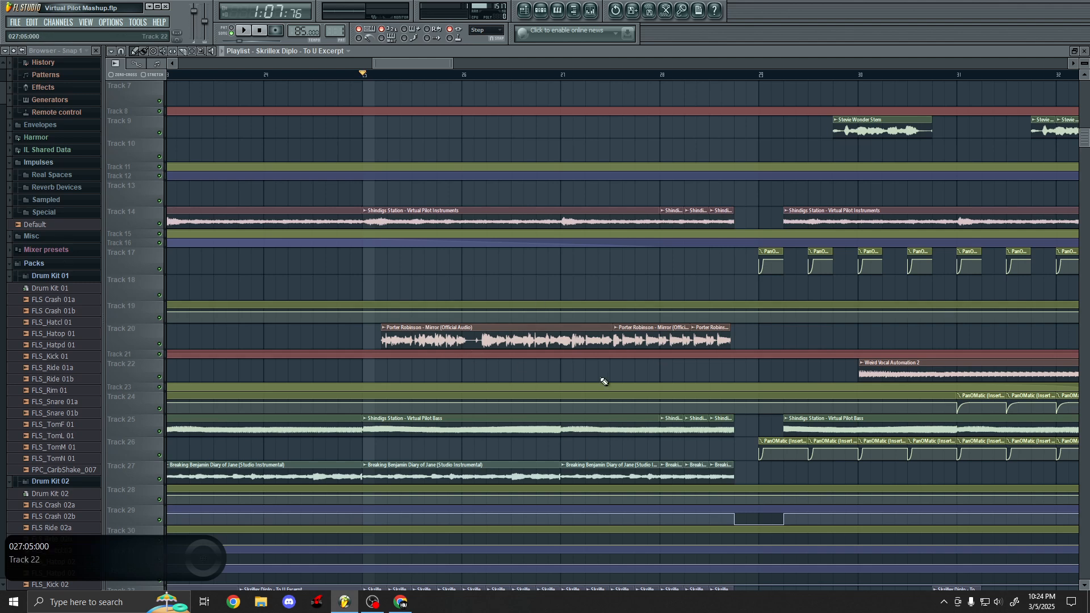
- Move the playhead to bar 27 and examine the shortened repeats of the Mirror, instrument and bass clips through bar 28
scroll(661, 386, "up", 6)
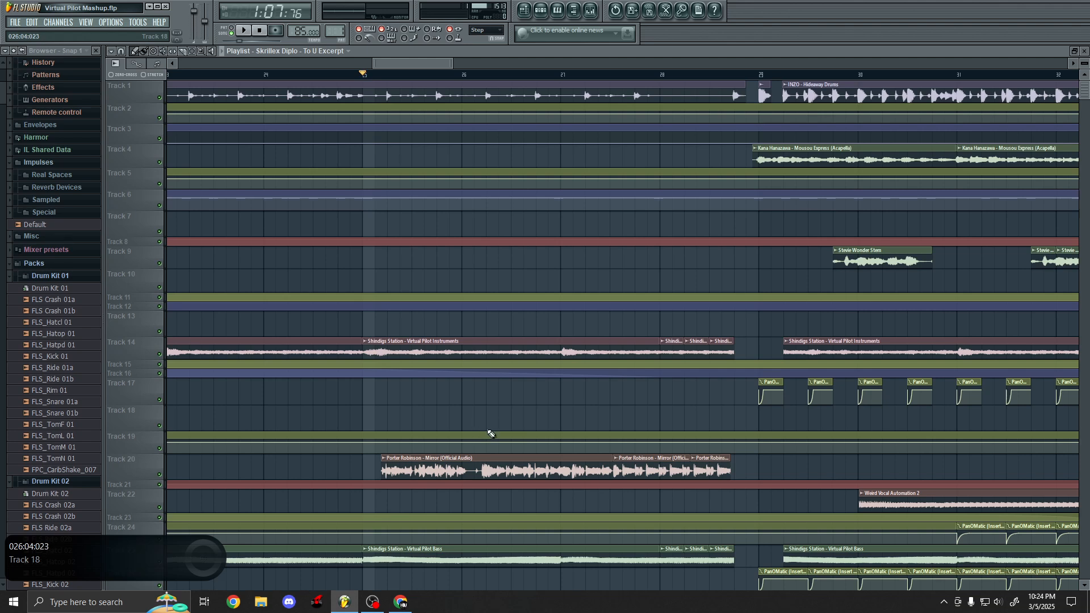
left_click(561, 76)
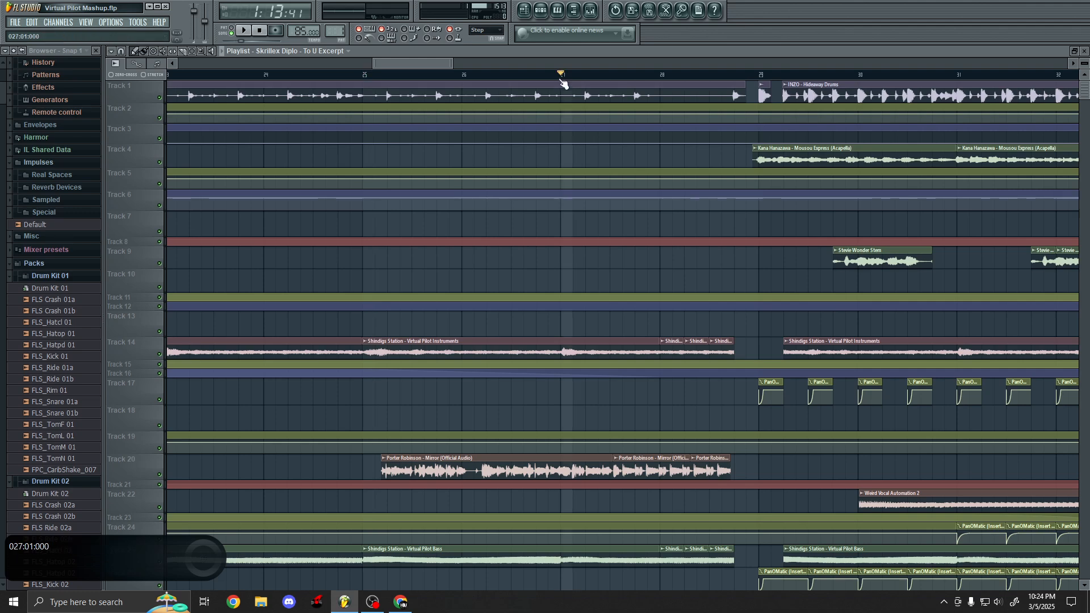
scroll(613, 370, "down", 5)
scroll(781, 446, "up", 3)
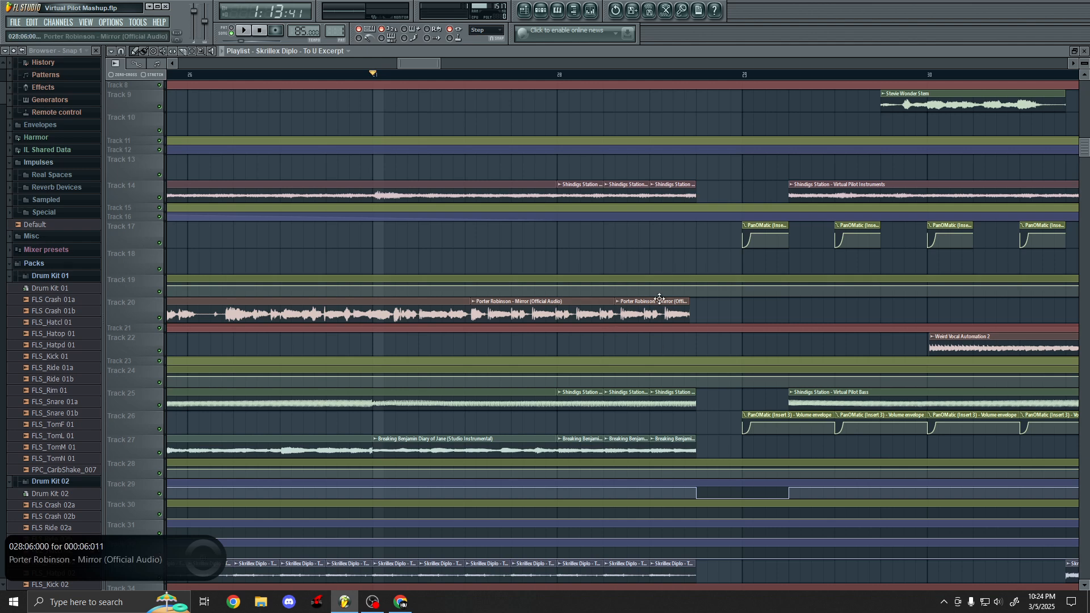
- Play the full mix from bar 27 through the end of bar 28
key("space")
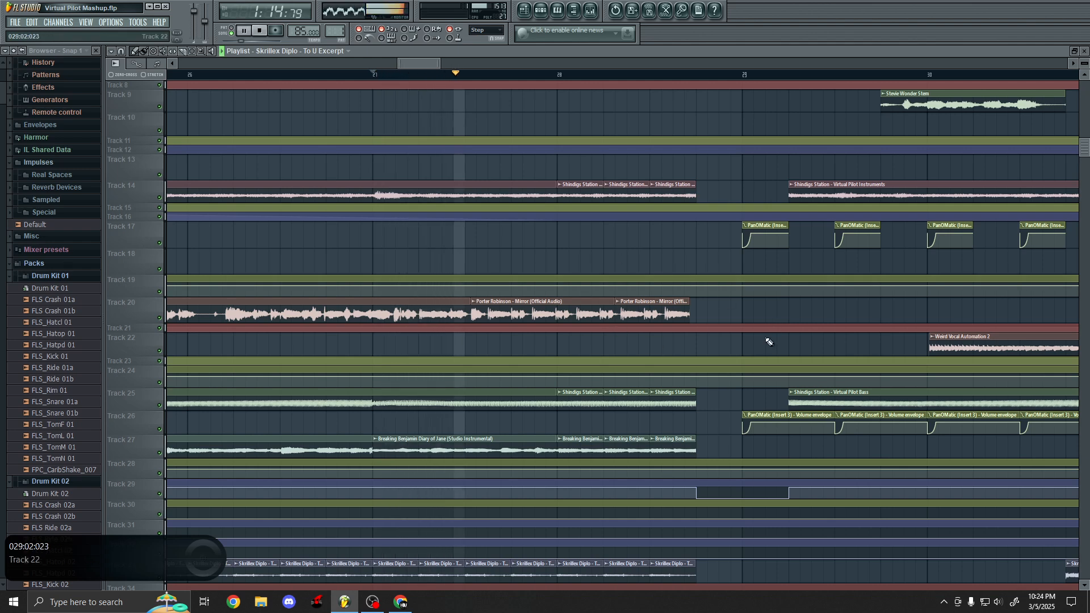
scroll(925, 396, "up", 1)
scroll(930, 400, "down", 2)
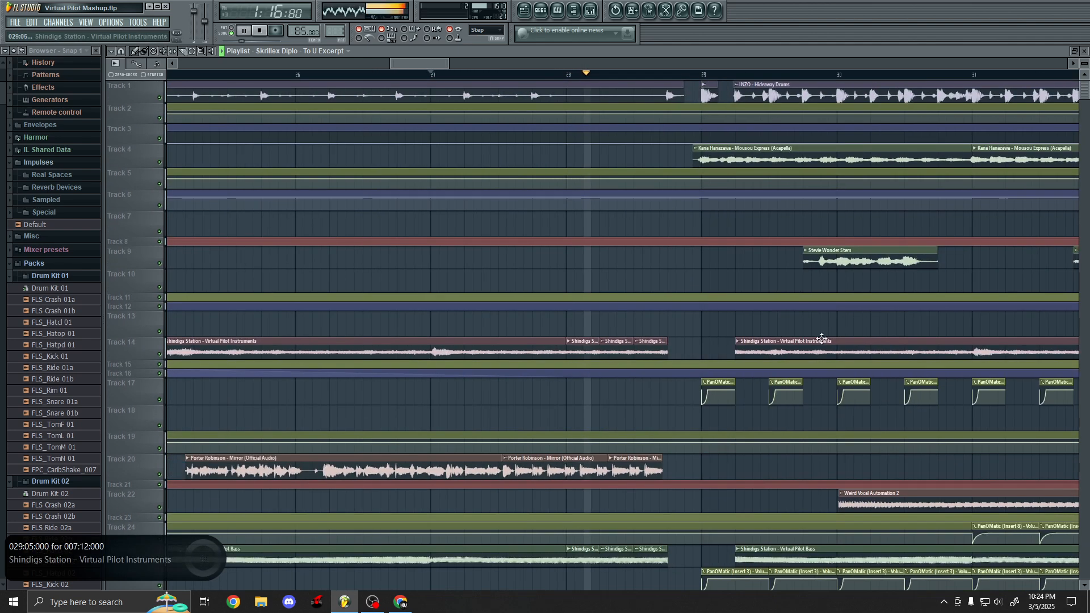
scroll(913, 338, "up", 3)
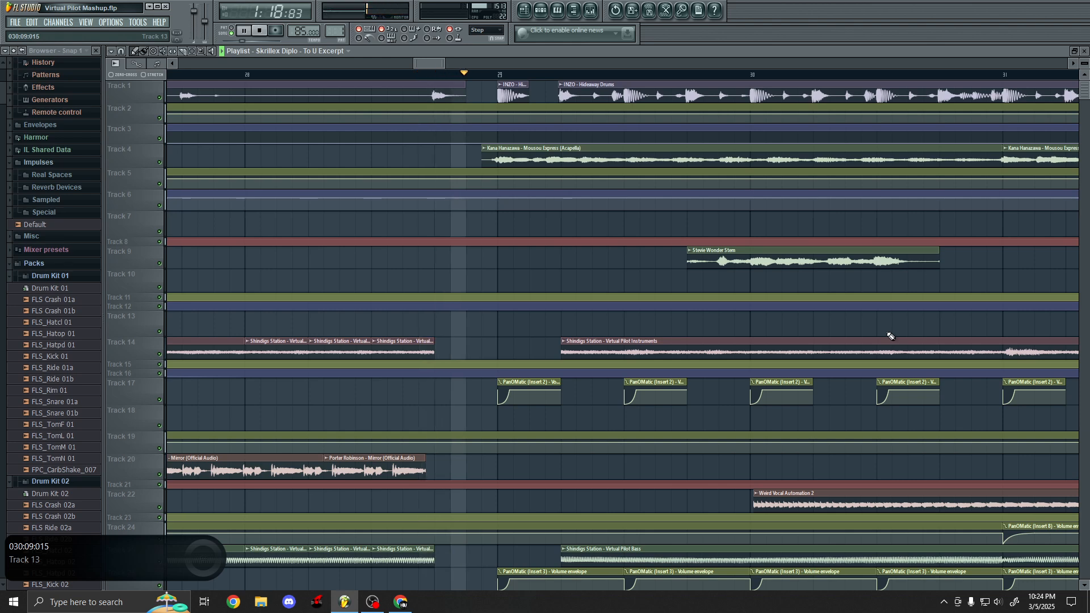
key("space")
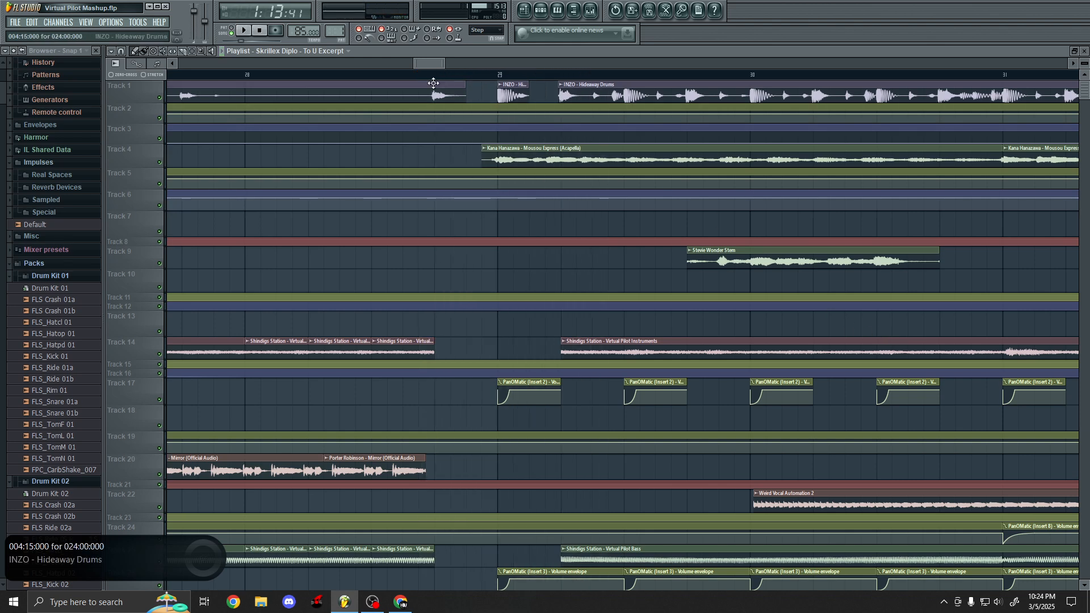
- Place the playhead on the last beat of bar 28 and play the gap leading into bar 29
left_click(434, 74)
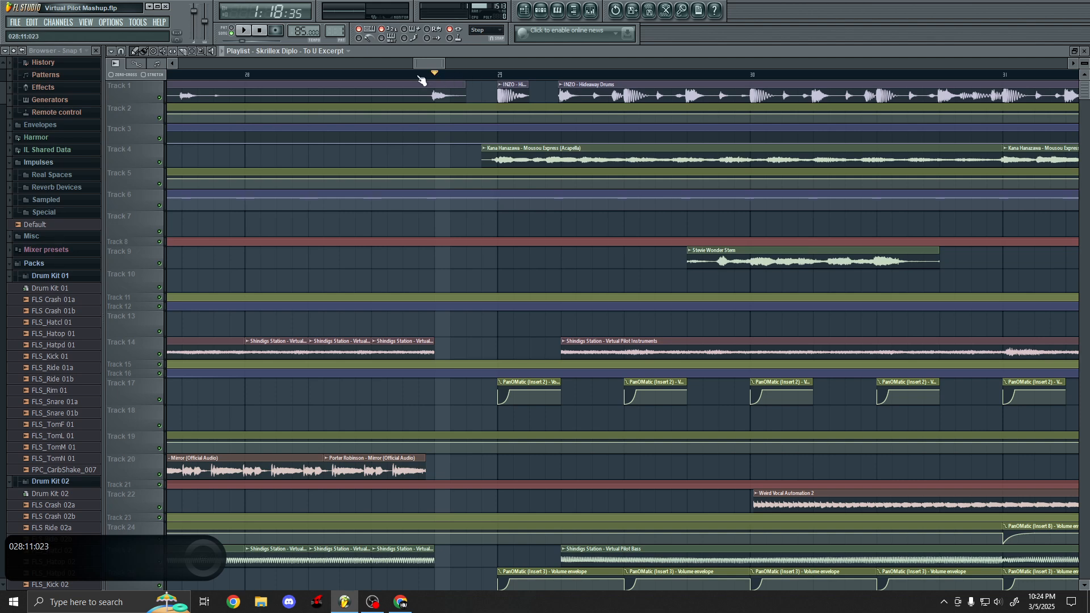
key("space")
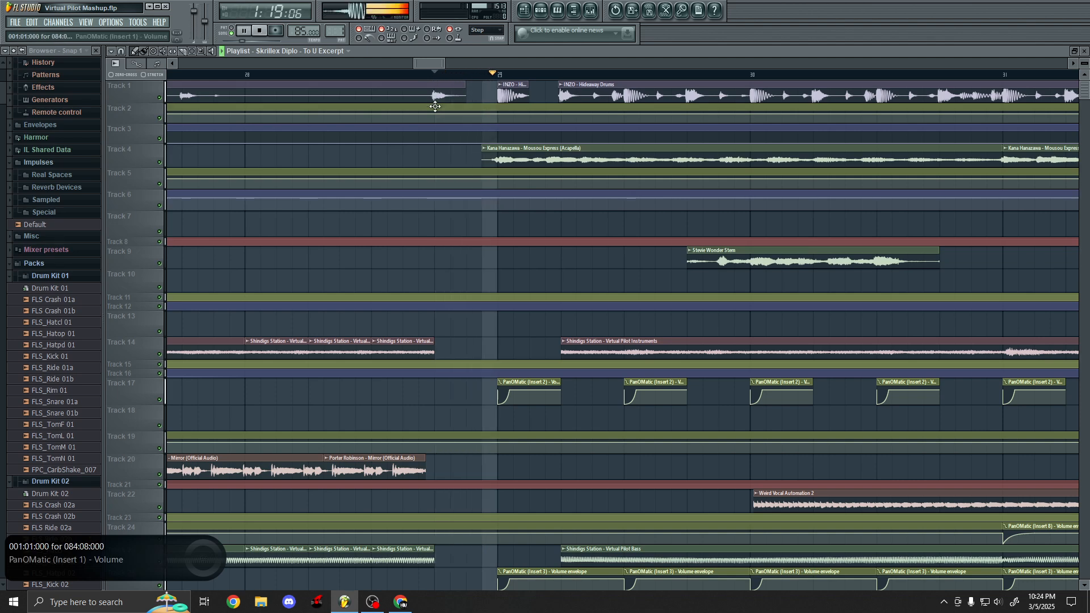
key("space")
scroll(343, 189, "down", 2)
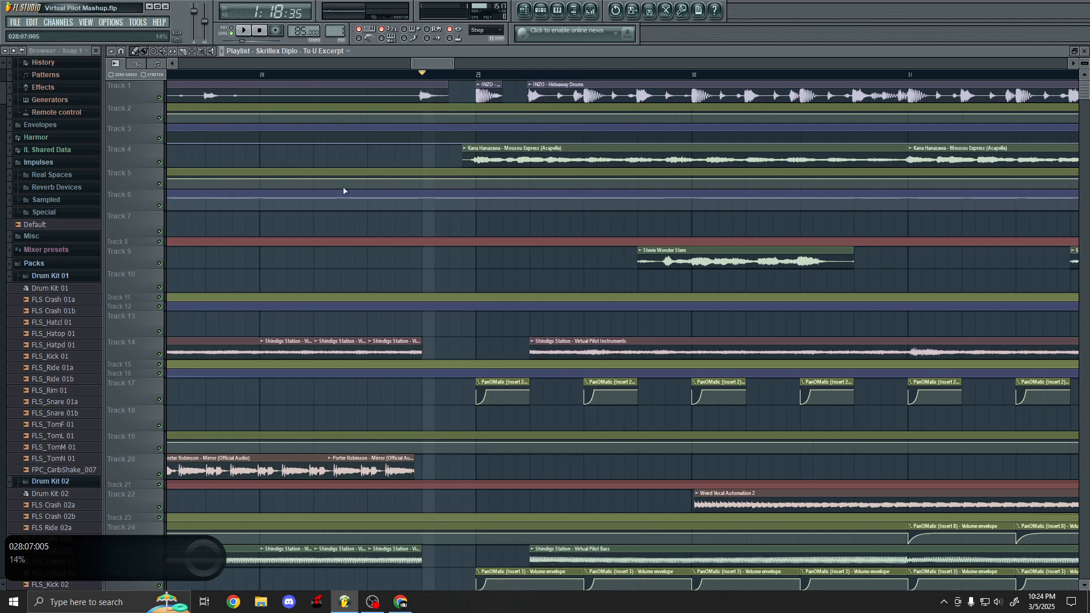
- Place the playhead at the start of the first Stevie Wonder Stem clip on Track 9 and audition that clip by itself
scroll(619, 192, "up", 1)
left_click(525, 76)
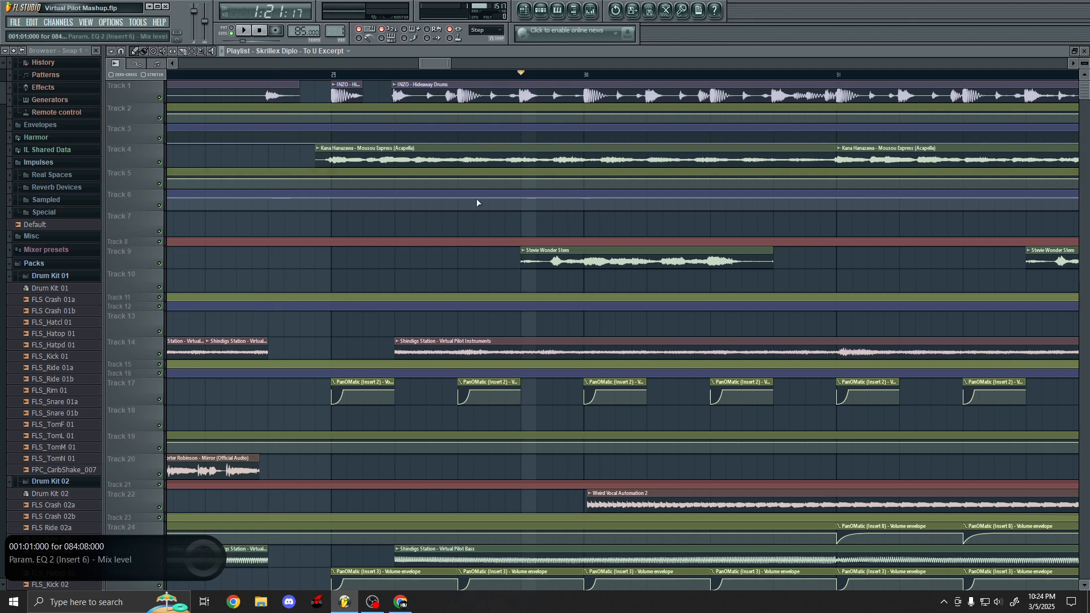
scroll(732, 286, "up", 2)
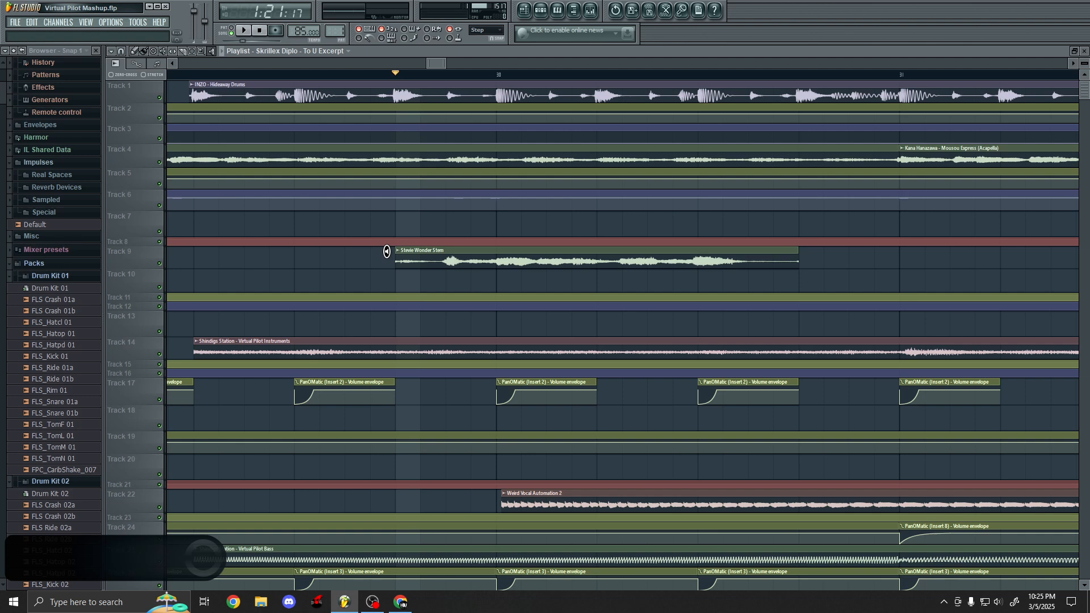
left_click(435, 262, "ctrl")
key("space")
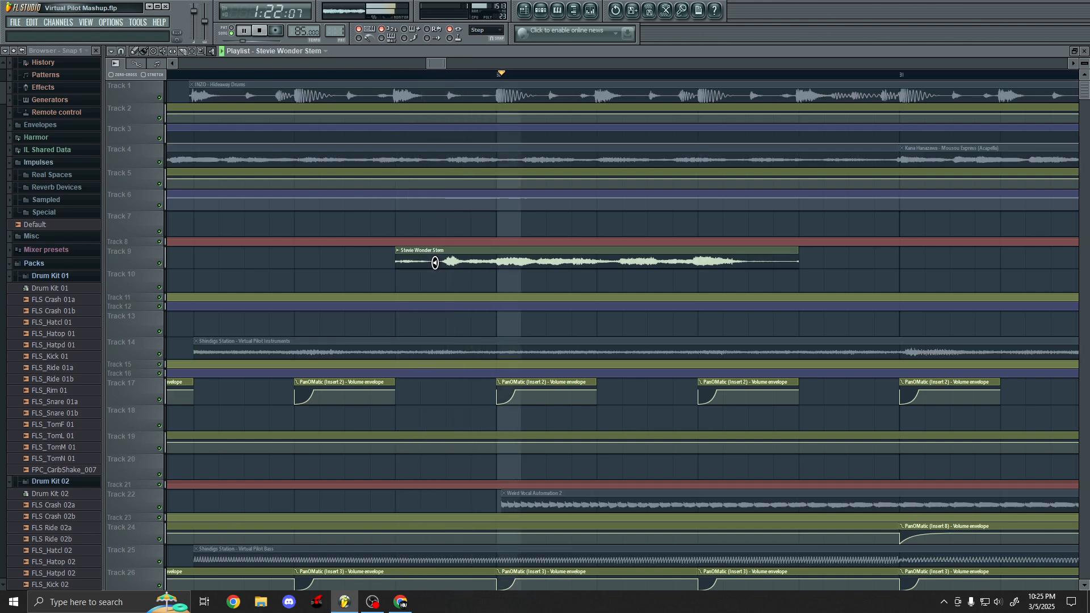
left_click(435, 262, "ctrl")
key("space")
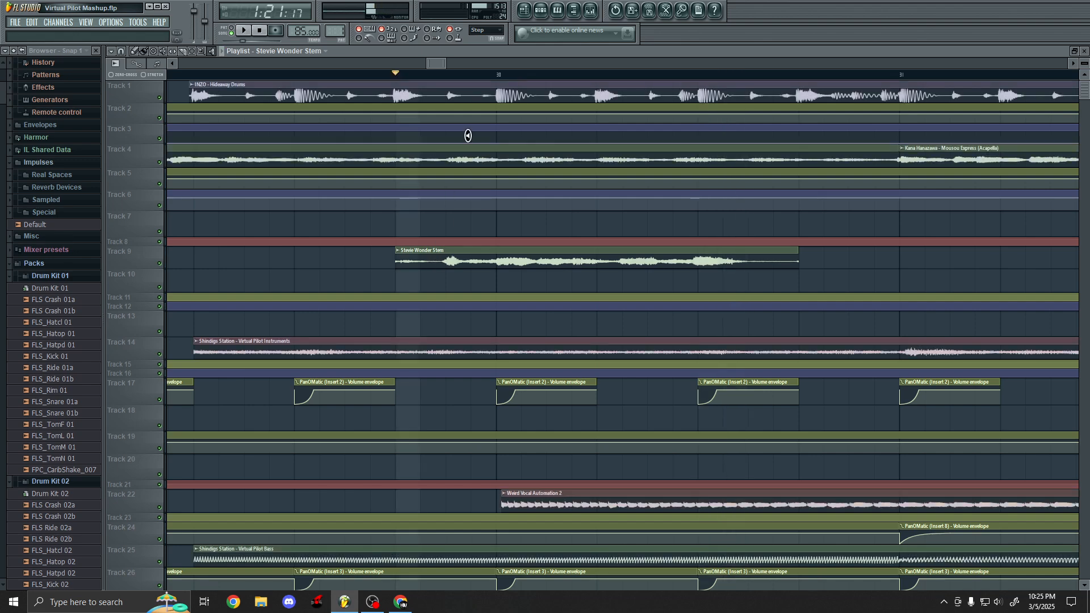
- Play the full mix from the start of the first Stevie Wonder Stem clip into bar 30
left_click(142, 51)
scroll(336, 211, "down", 3, "ctrl")
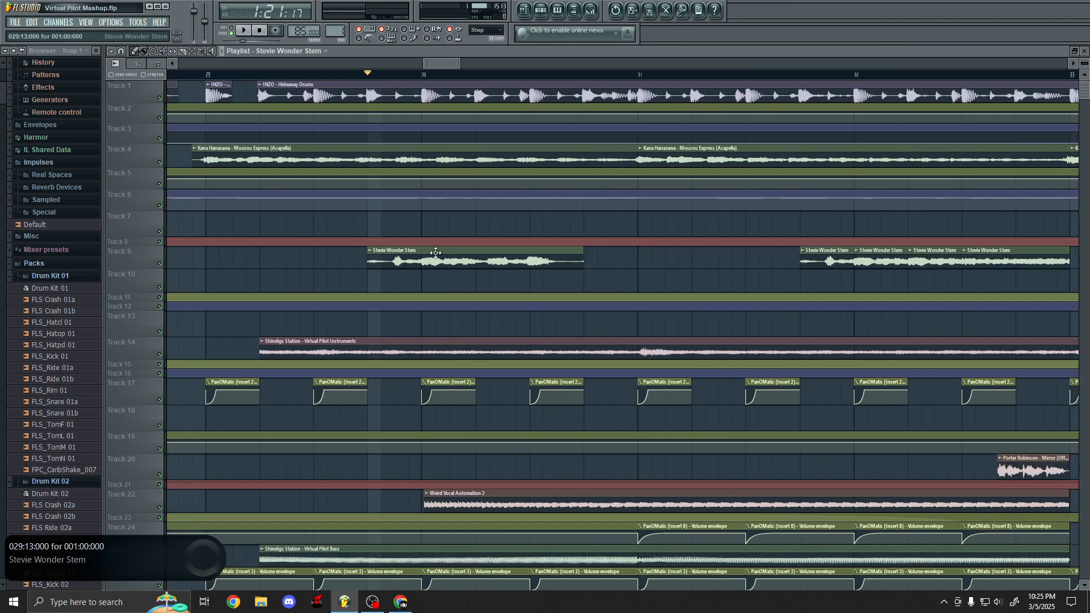
scroll(438, 290, "down", 3)
key("space")
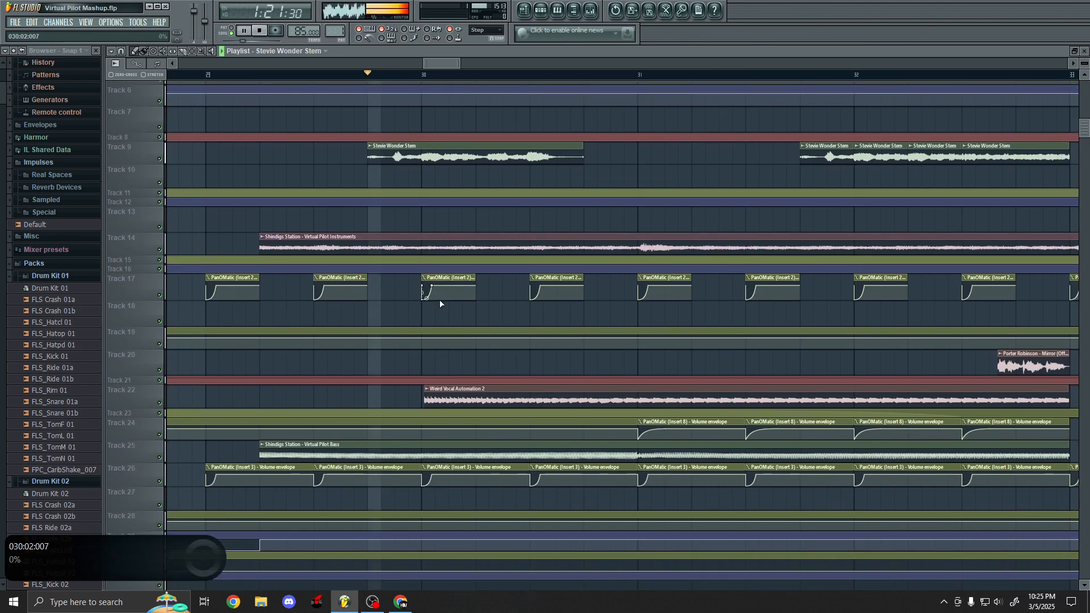
scroll(455, 317, "up", 3)
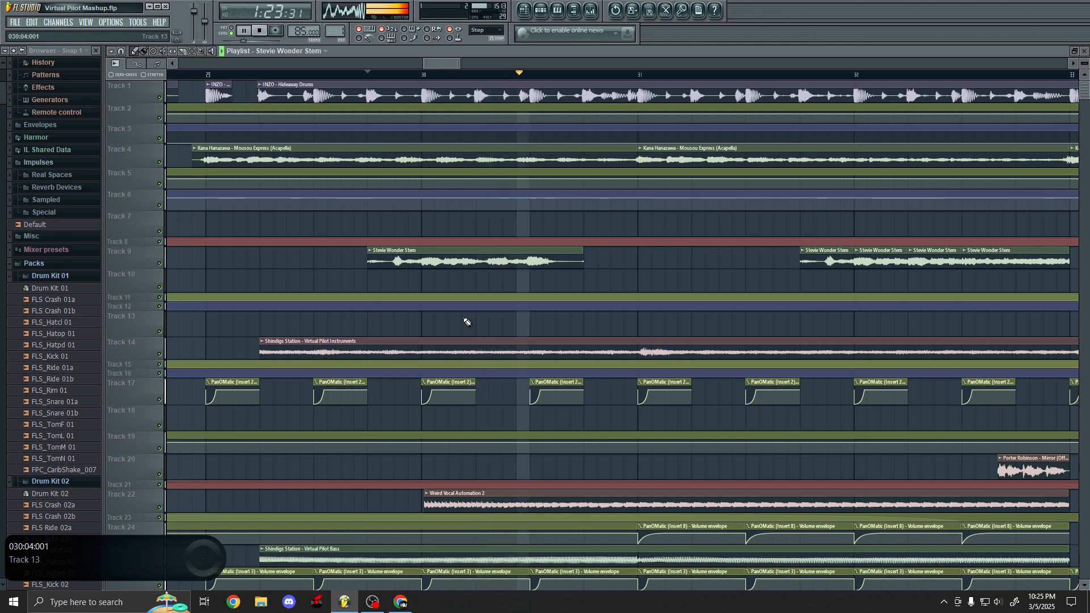
scroll(462, 319, "down", 5)
key("space")
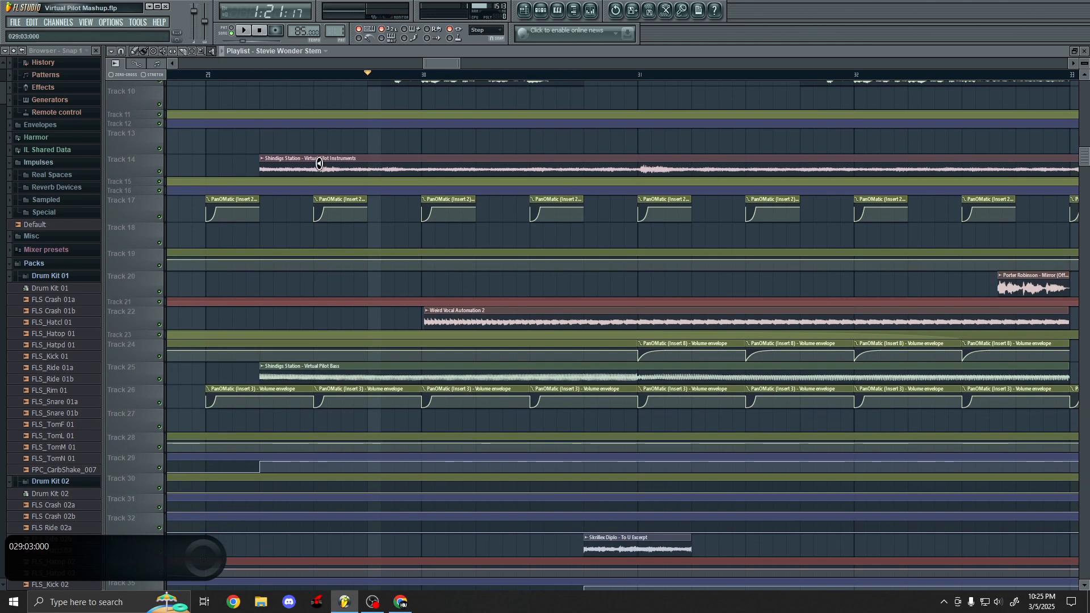
- Place the playhead at bar 30 and audition the Weird Vocal Automation 2 clip on Track 22 by itself
scroll(384, 255, "up", 2, "ctrl")
left_click(295, 74)
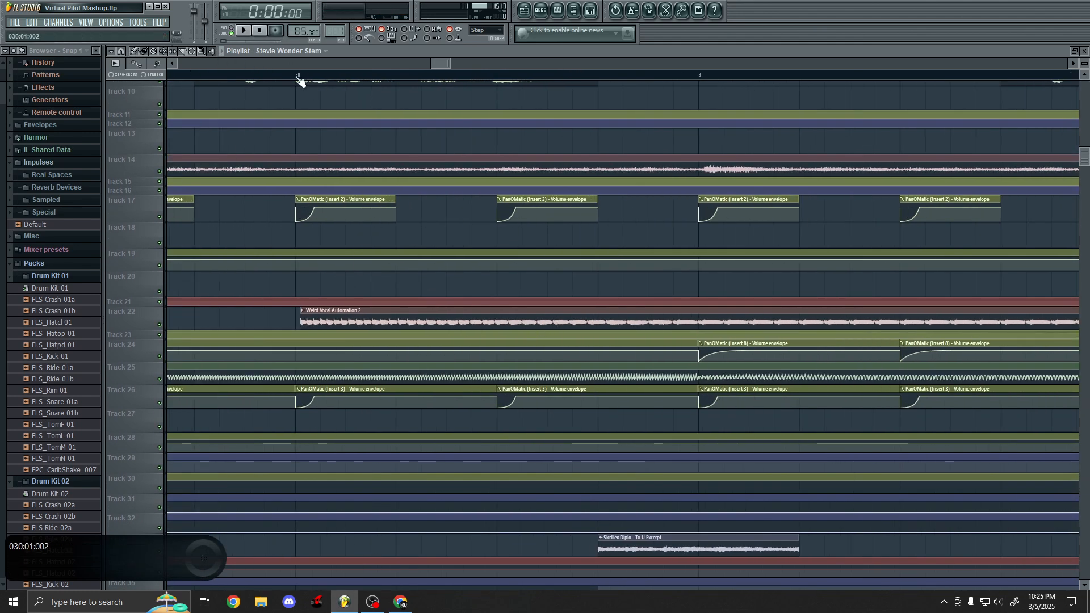
scroll(354, 340, "up", 5)
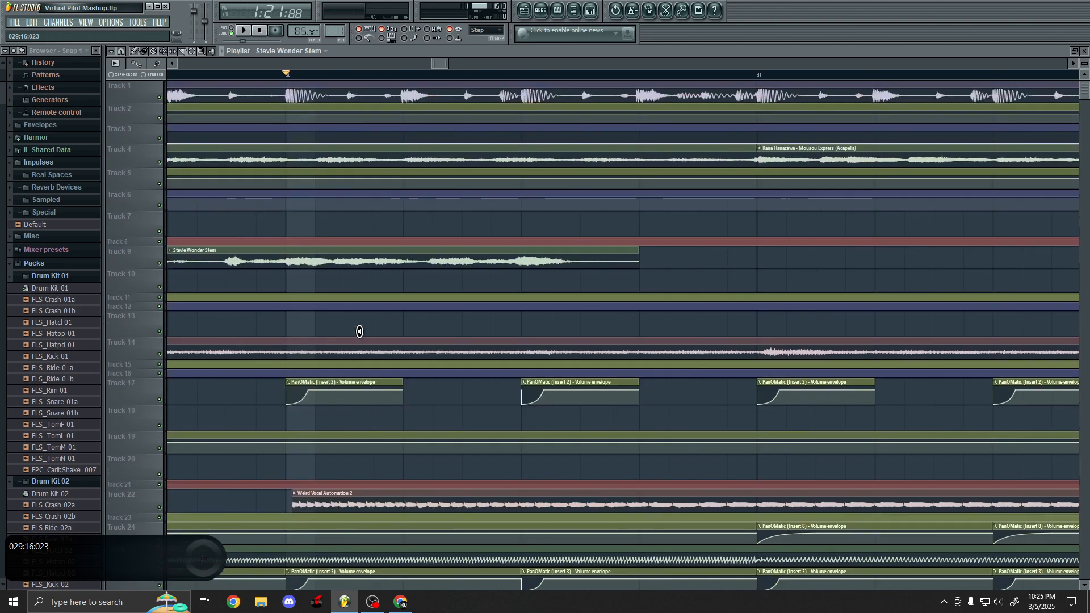
scroll(357, 331, "down", 3, "ctrl")
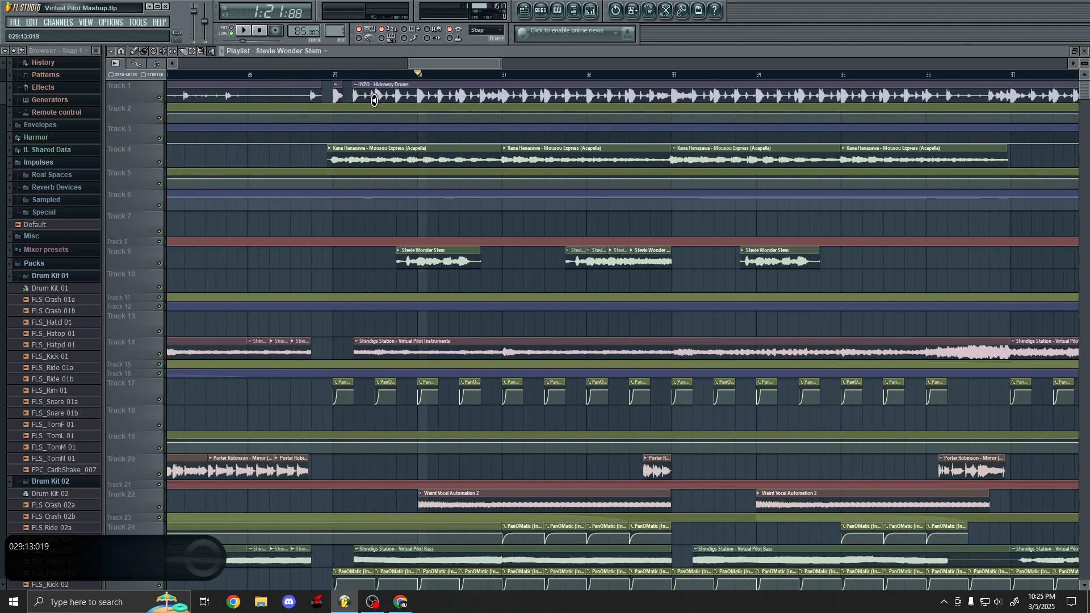
scroll(396, 448, "up", 3, "ctrl")
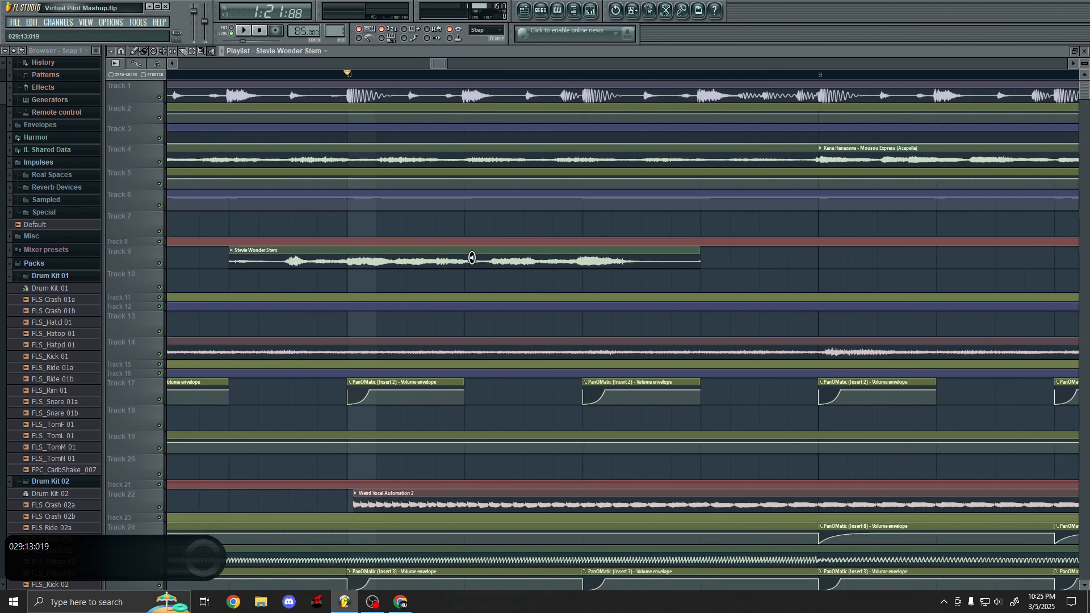
scroll(704, 285, "down", 2, "ctrl")
scroll(431, 236, "down", 2, "ctrl")
scroll(579, 450, "up", 3, "ctrl")
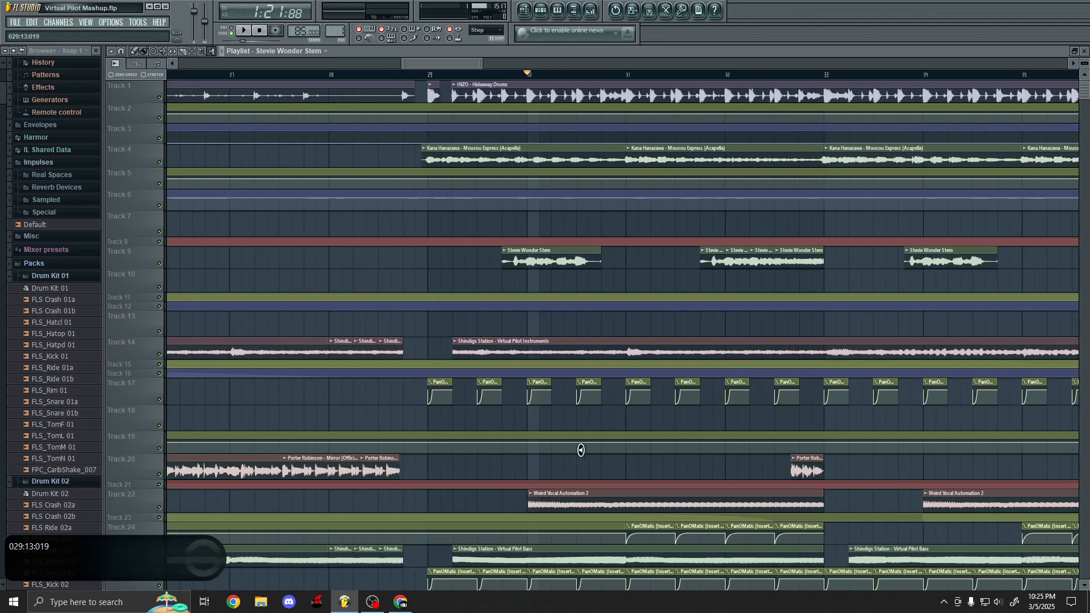
scroll(545, 480, "up", 4, "ctrl")
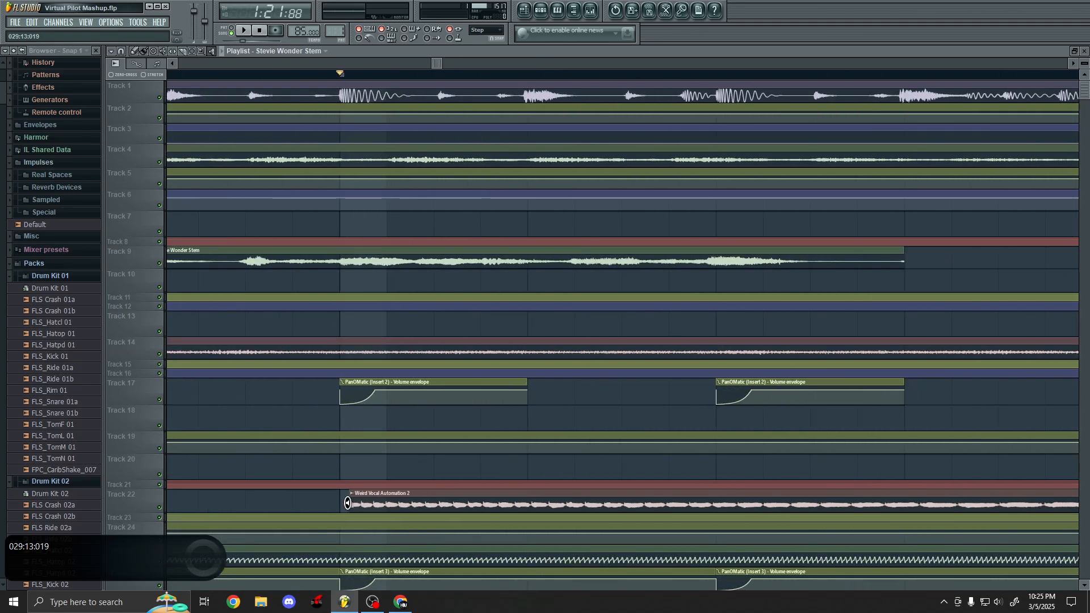
key("space")
left_click(413, 498)
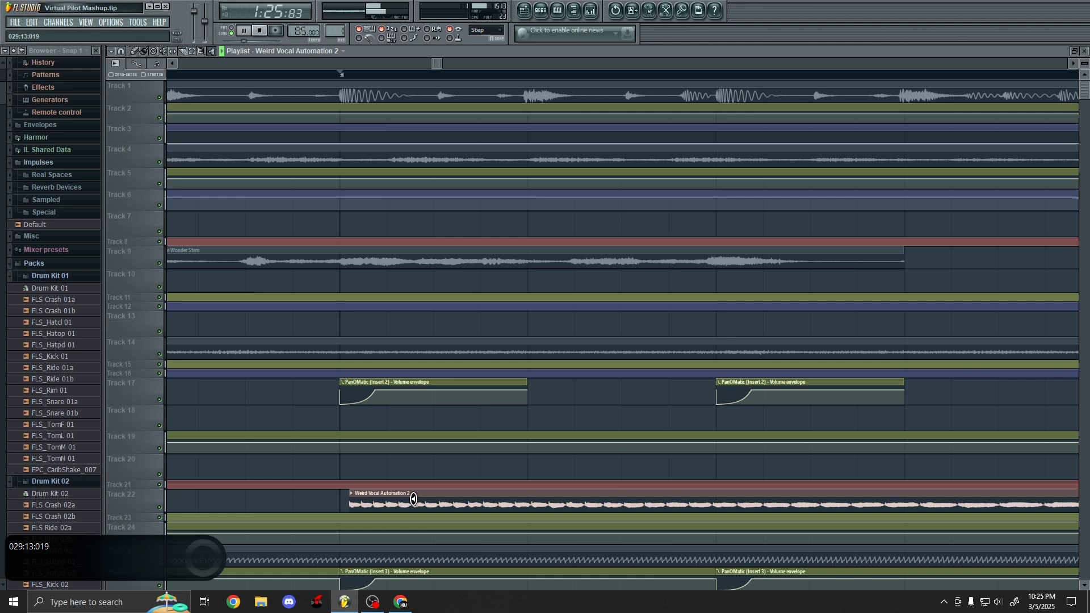
scroll(413, 498, "down", 4, "ctrl")
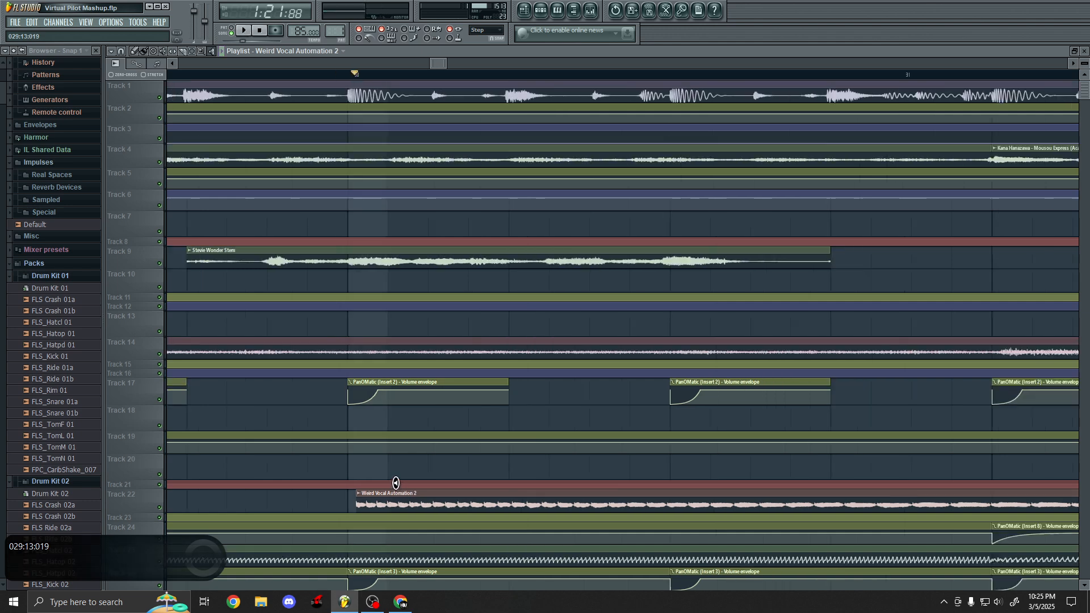
key("space")
- Place the playhead at bar 31, where the PanOMatic (Insert 8) envelopes begin, and play the full mix into bar 33
scroll(369, 452, "down", 2, "ctrl")
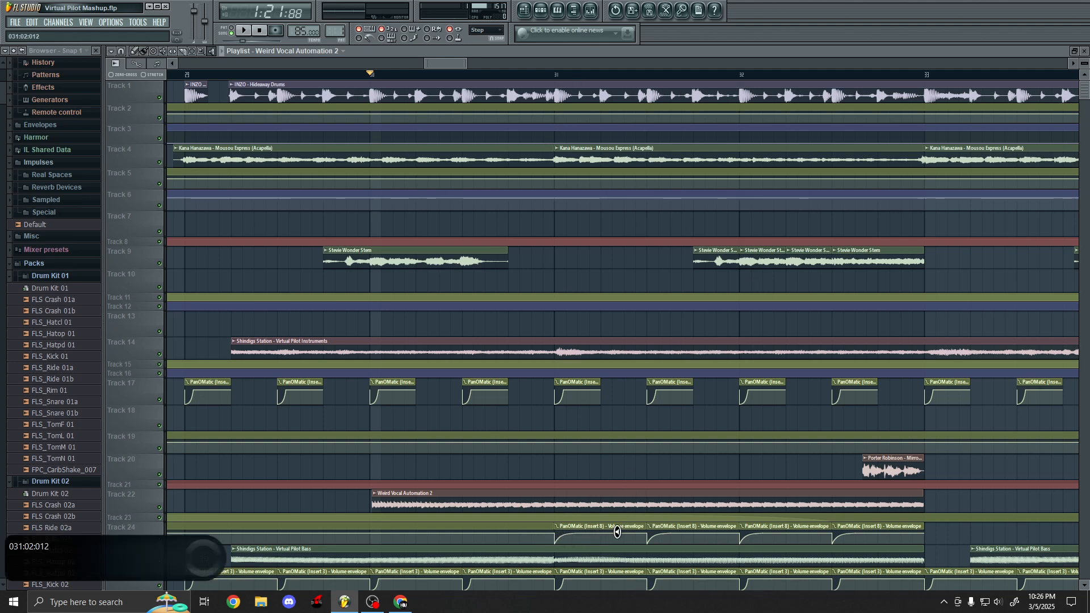
scroll(555, 511, "up", 2, "ctrl")
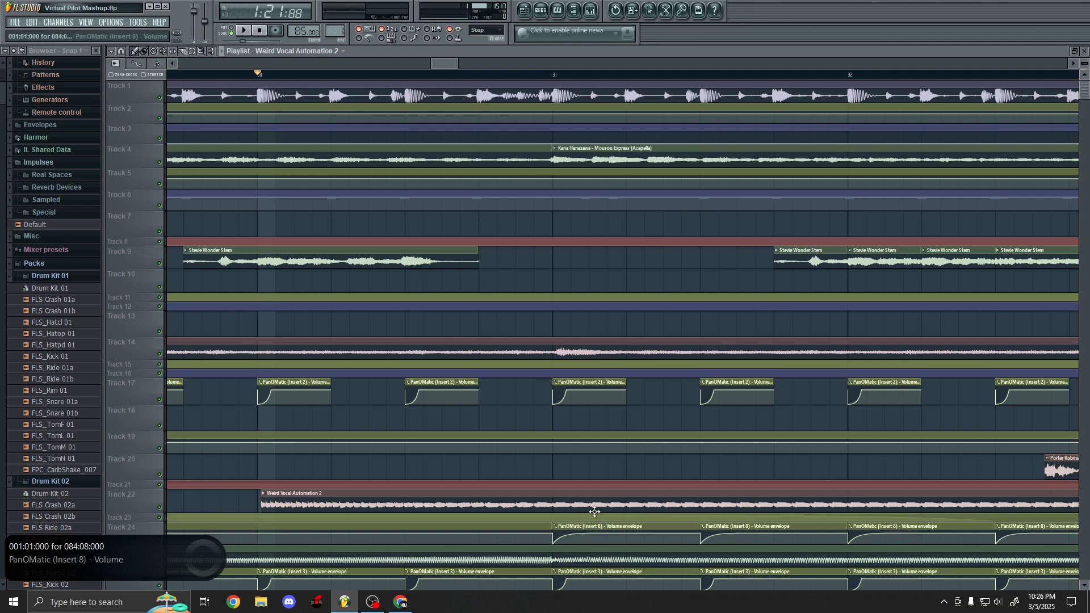
scroll(408, 472, "down", 2, "ctrl")
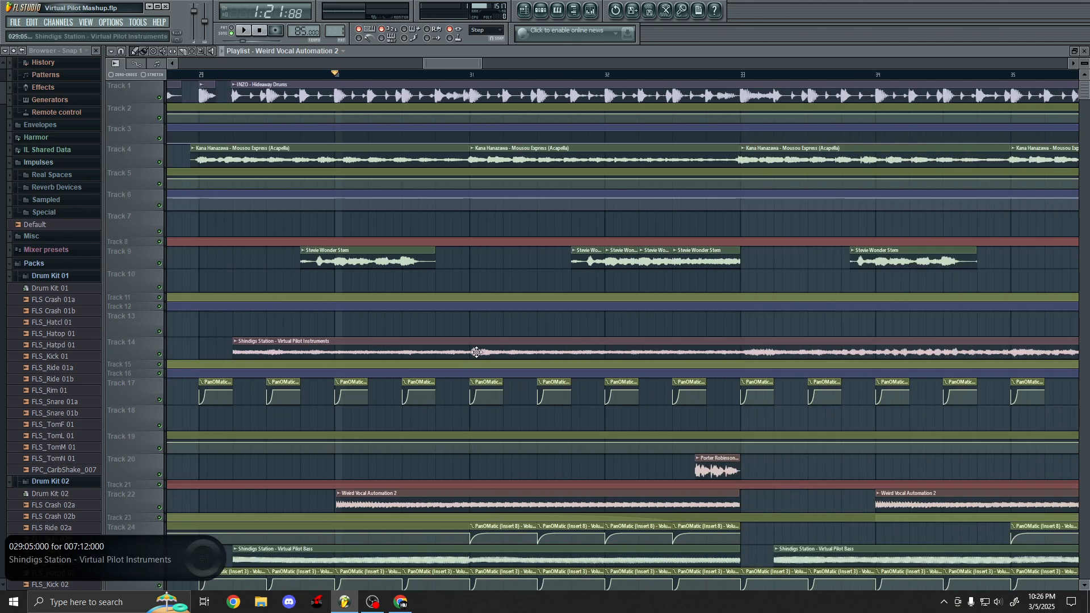
left_click(474, 74)
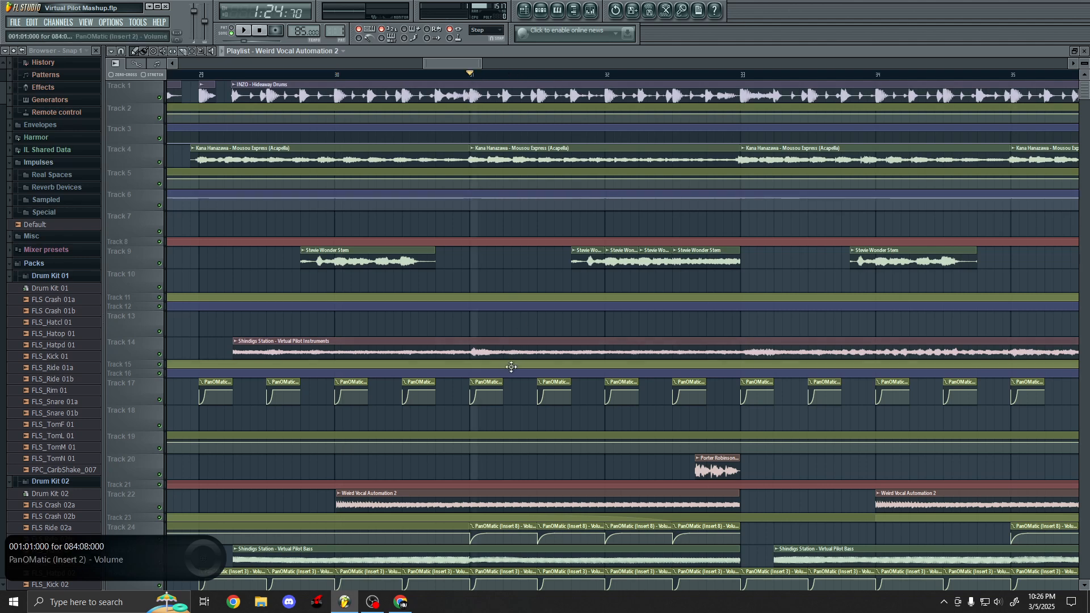
scroll(511, 366, "down", 3)
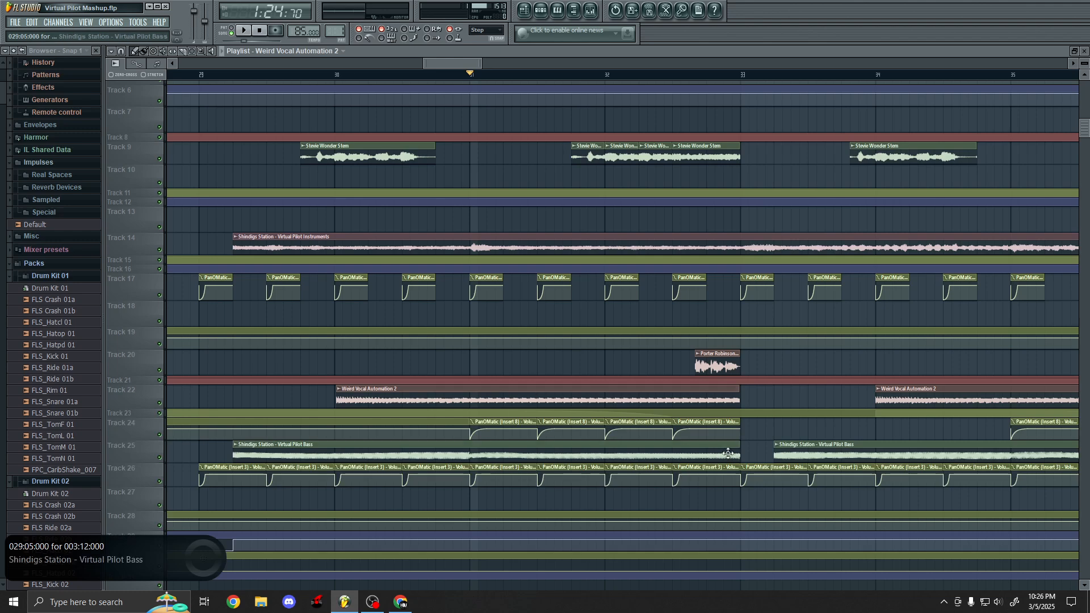
scroll(739, 450, "up", 3)
scroll(750, 453, "up", 2)
key("space")
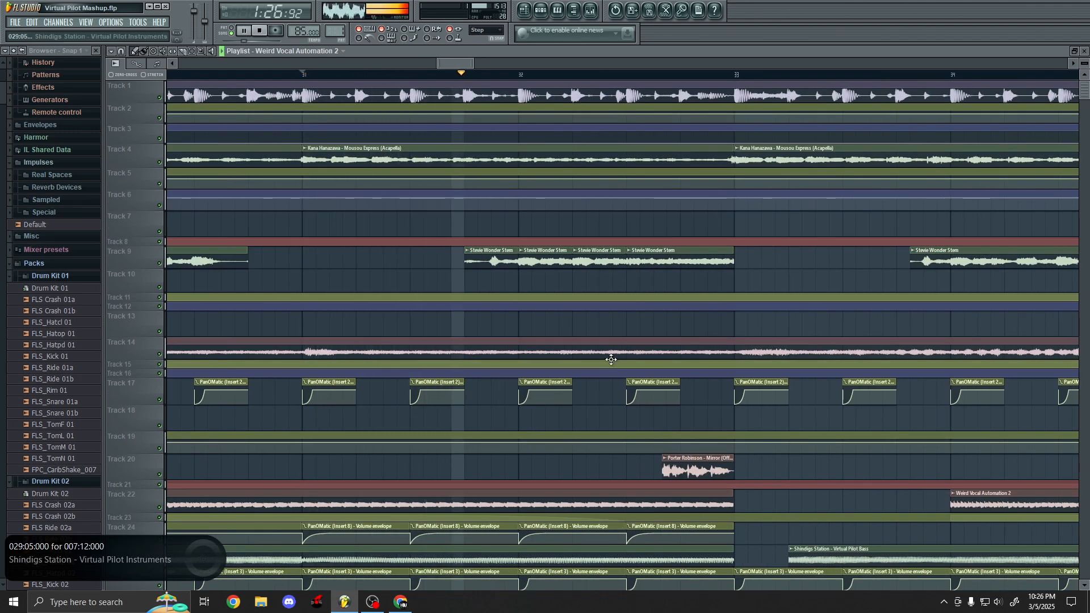
scroll(883, 447, "up", 2)
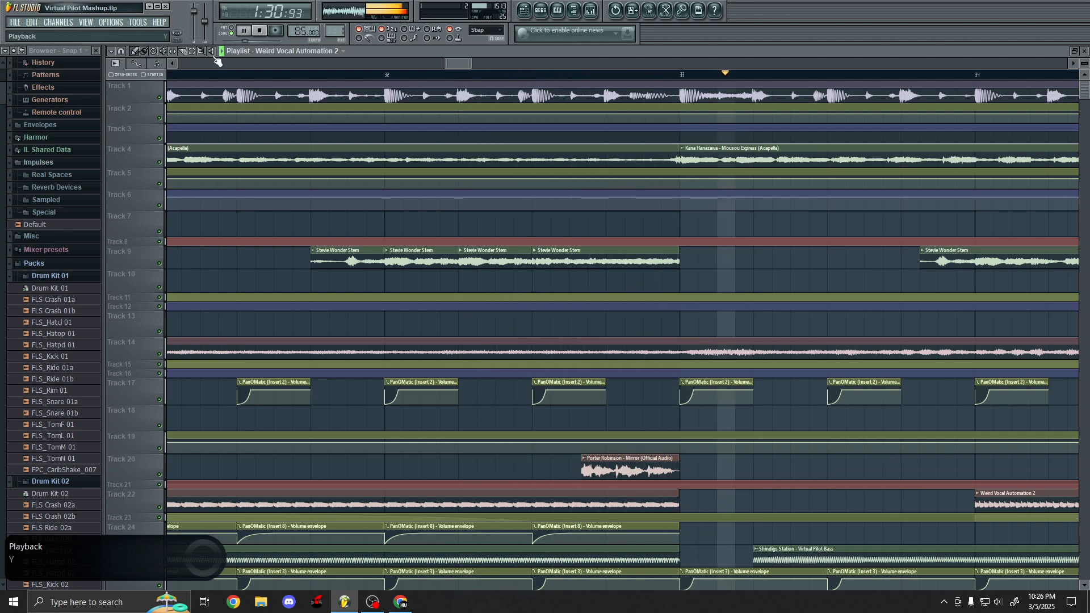
key("space")
- Audition the short Porter Robinson - Mirror clip on Track 20 before bar 33, and place the playhead at bar 35
scroll(380, 265, "down", 3)
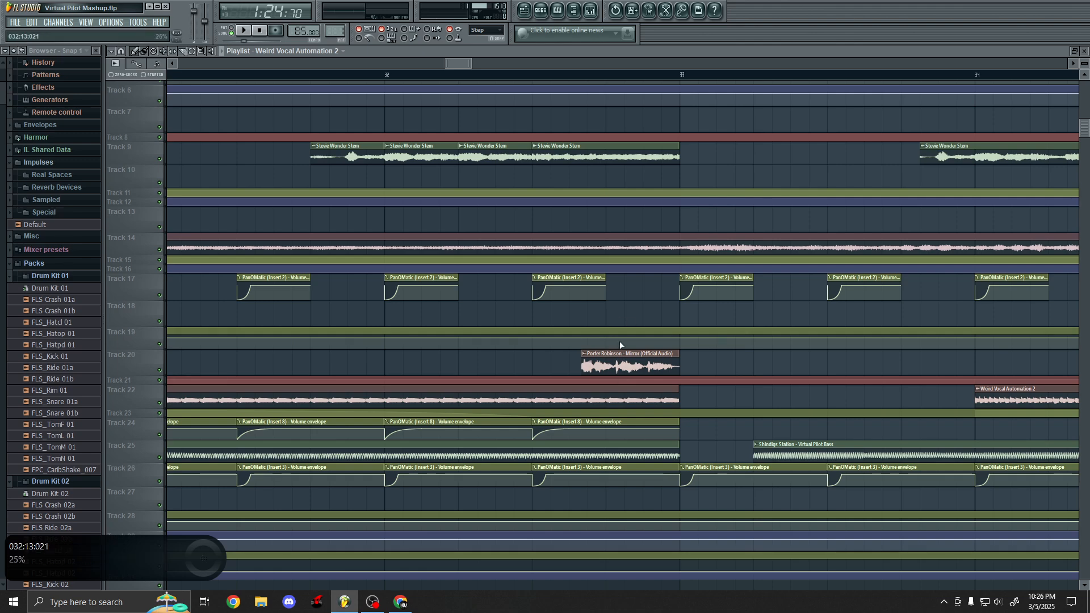
scroll(428, 336, "down", 3)
scroll(603, 362, "up", 3)
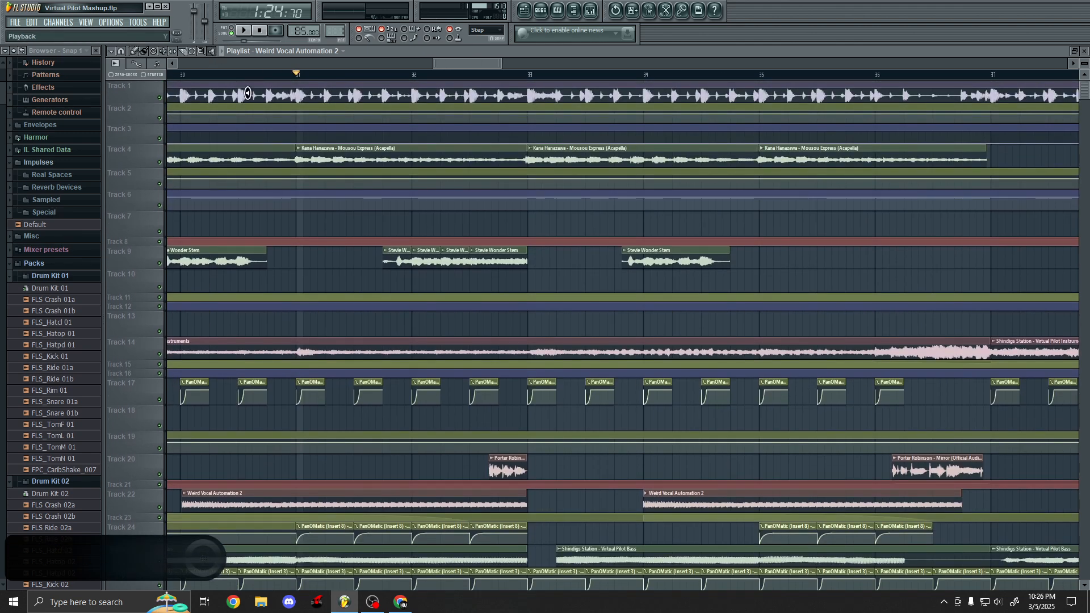
left_click(499, 462)
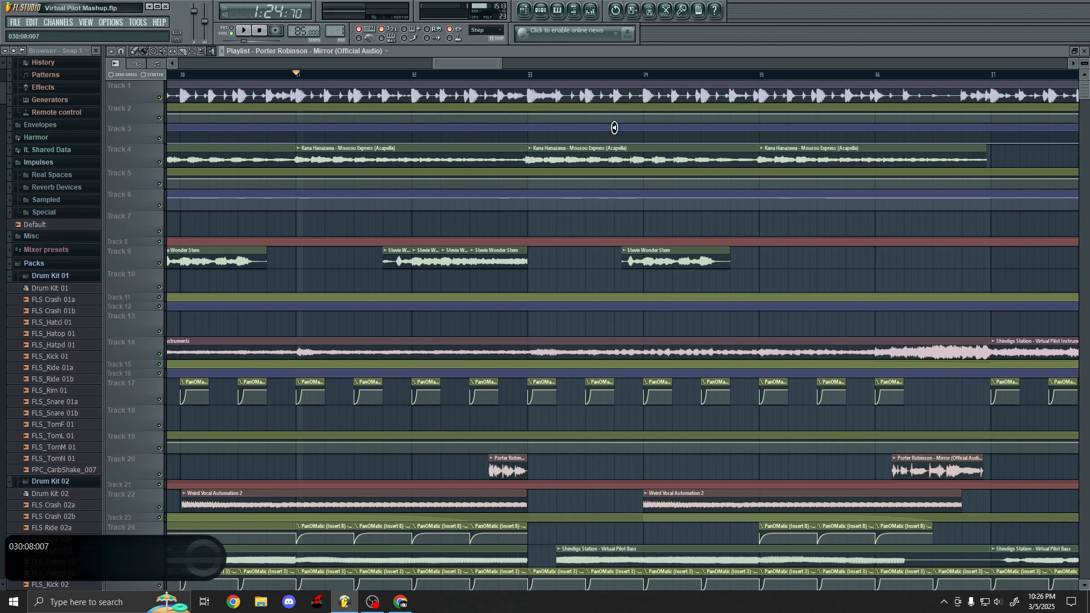
scroll(578, 300, "right", 3)
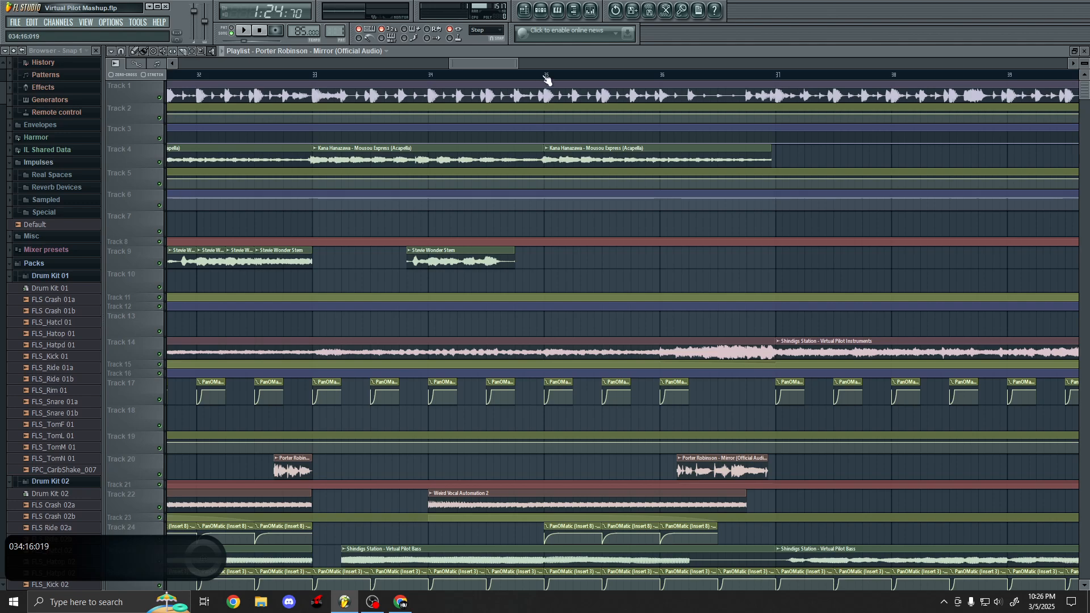
left_click(545, 75)
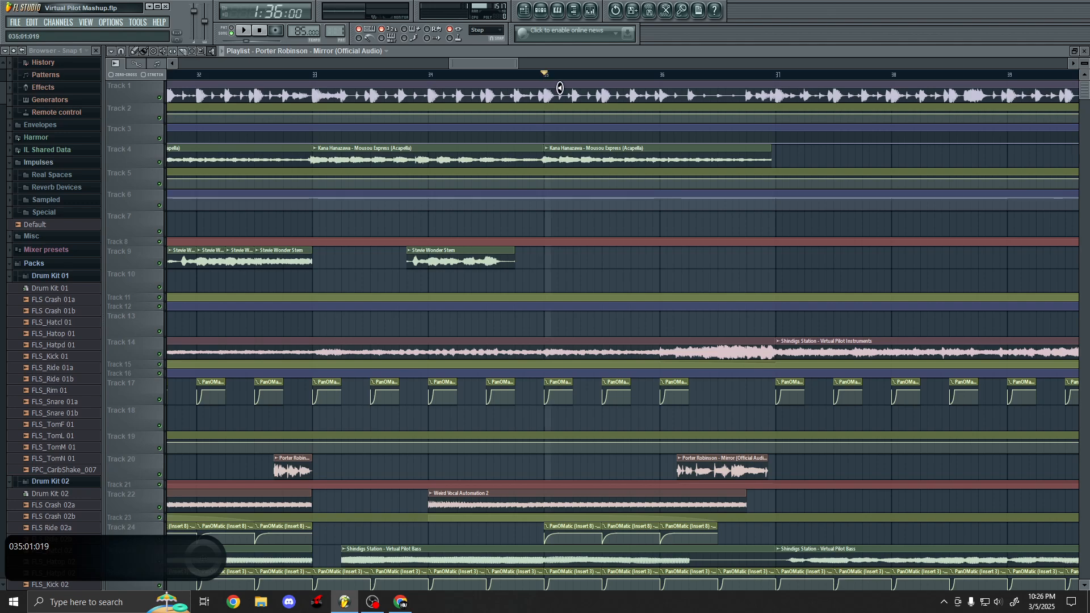
- Place the playhead at bar 36, where the Diary of Jane Guitar clips begin on Track 27, and play the full mix
left_click(663, 75)
scroll(653, 246, "down", 6)
scroll(903, 395, "up", 3)
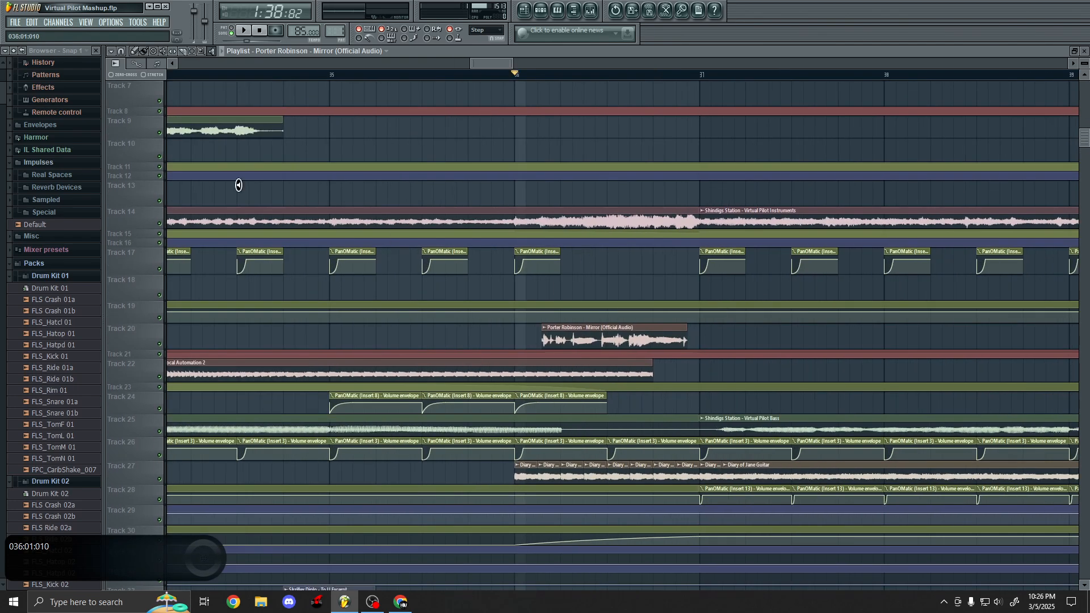
scroll(697, 377, "up", 3)
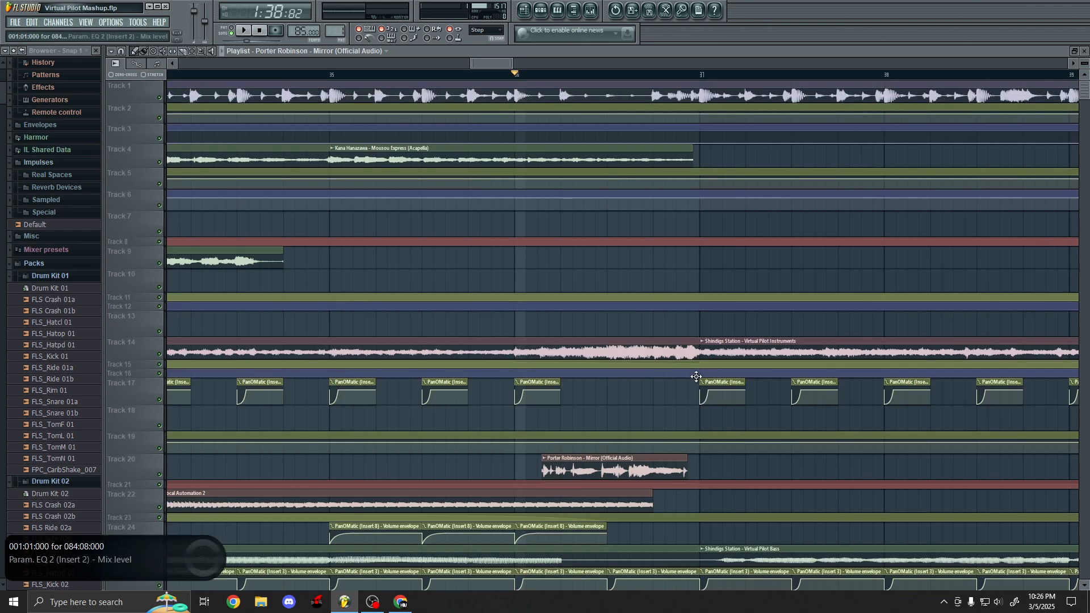
scroll(696, 376, "down", 3)
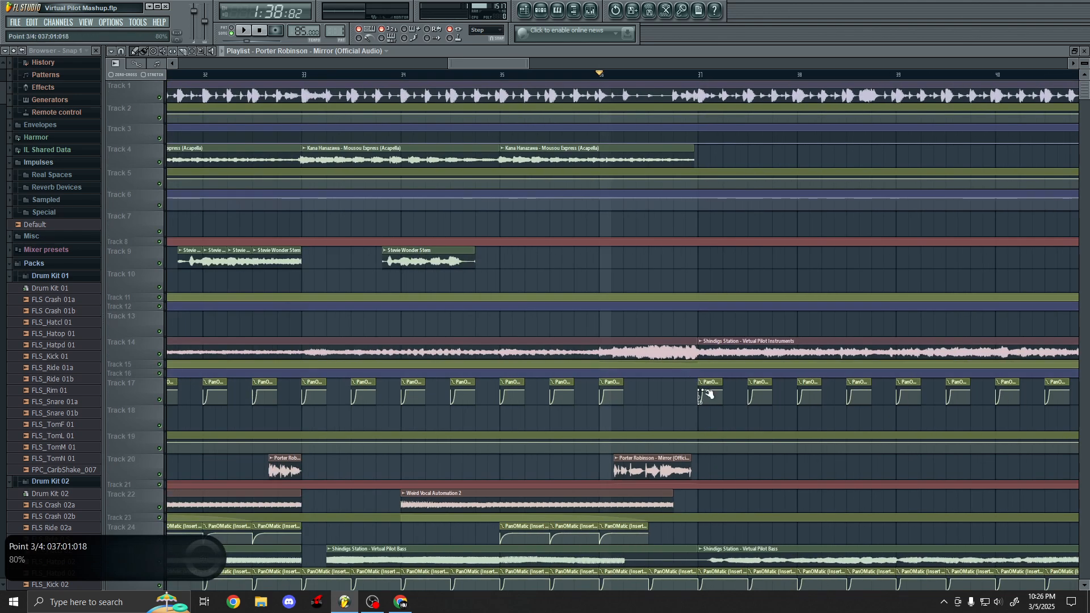
scroll(705, 391, "down", 1)
key("space")
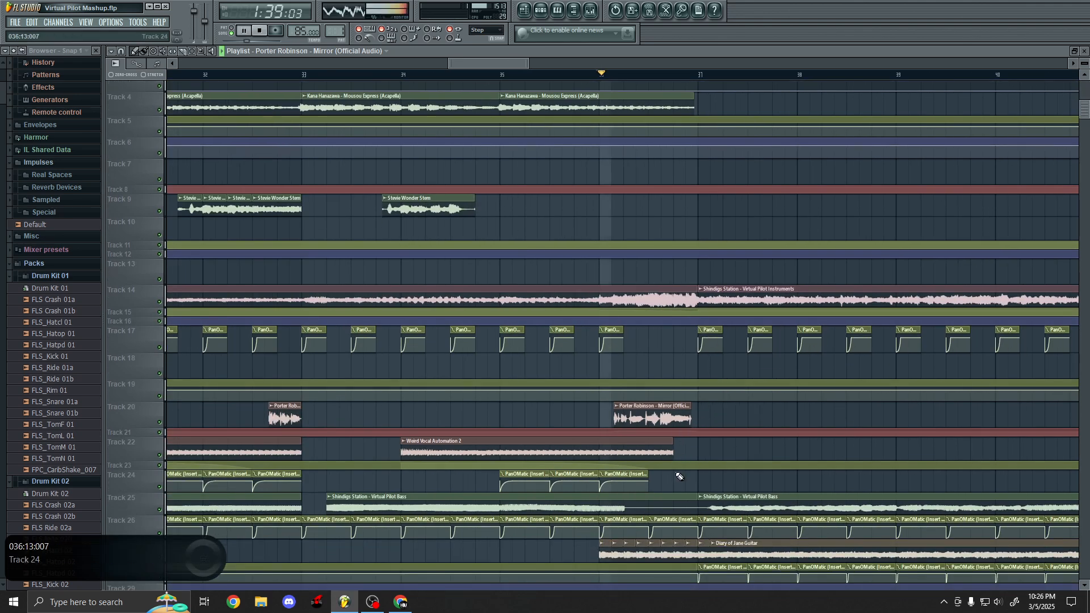
scroll(761, 479, "up", 2)
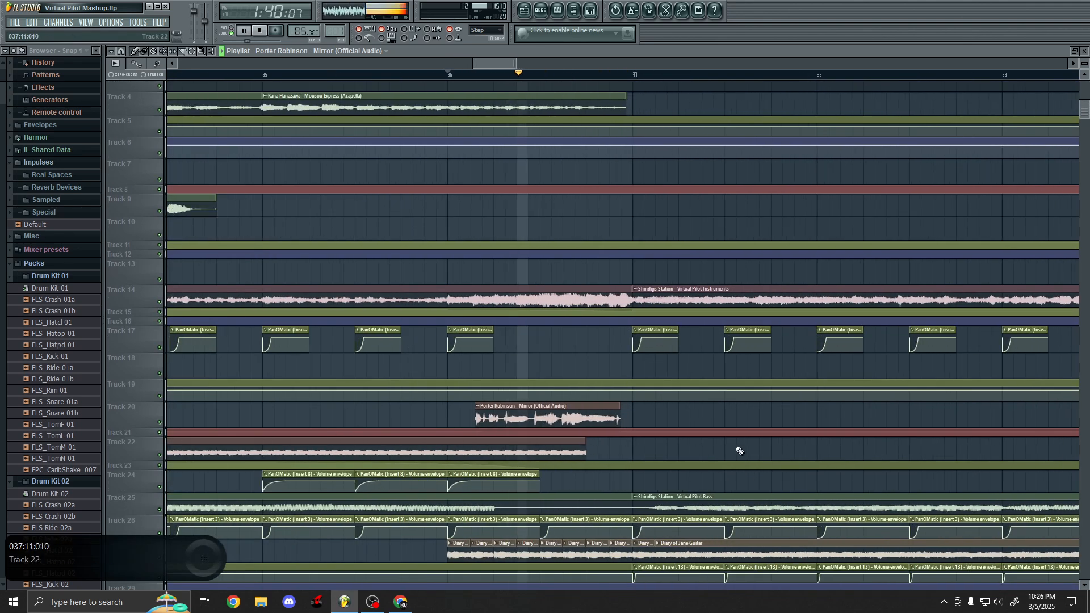
left_click(213, 52)
key("space")
- Place the playhead at bar 37, where the next Virtual Pilot Instruments clip begins, and play the full mix into bar 38
left_click_drag(460, 406, 498, 412)
scroll(499, 412, "down", 2)
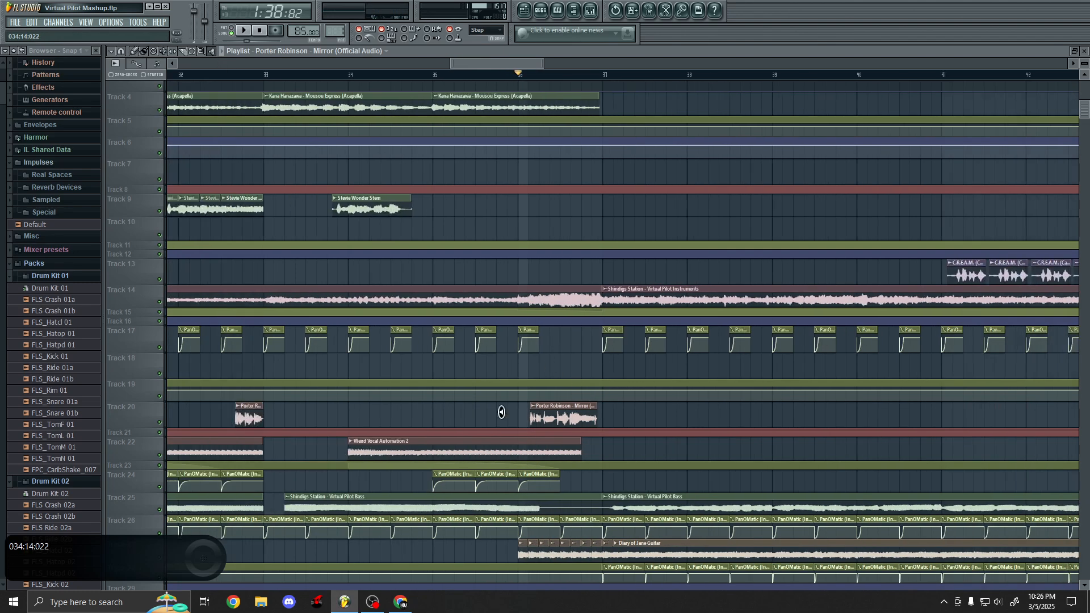
scroll(562, 387, "down", 3)
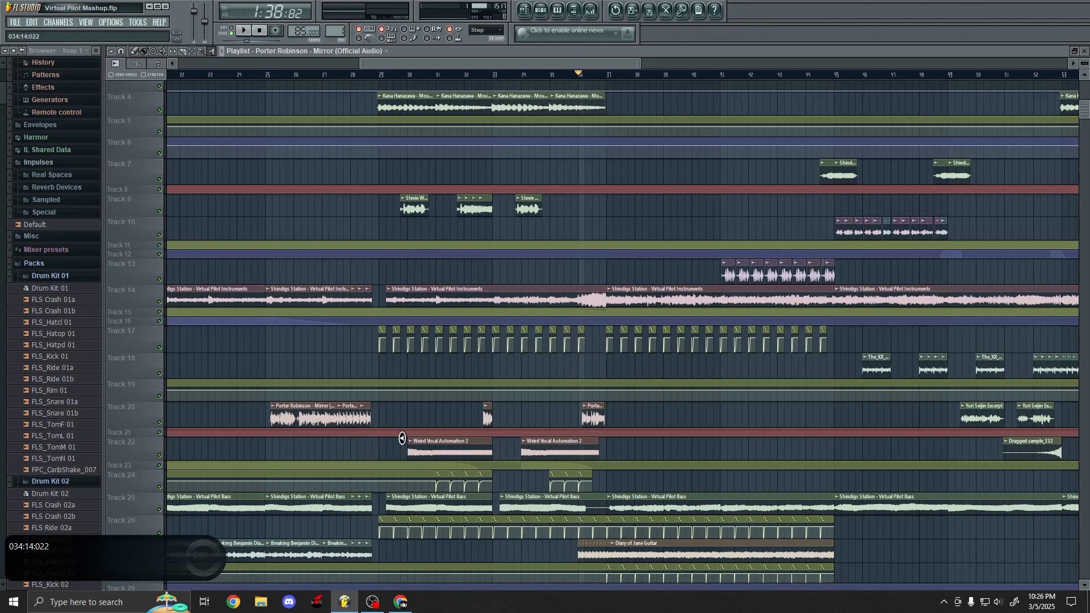
scroll(593, 395, "up", 4)
scroll(637, 418, "up", 2)
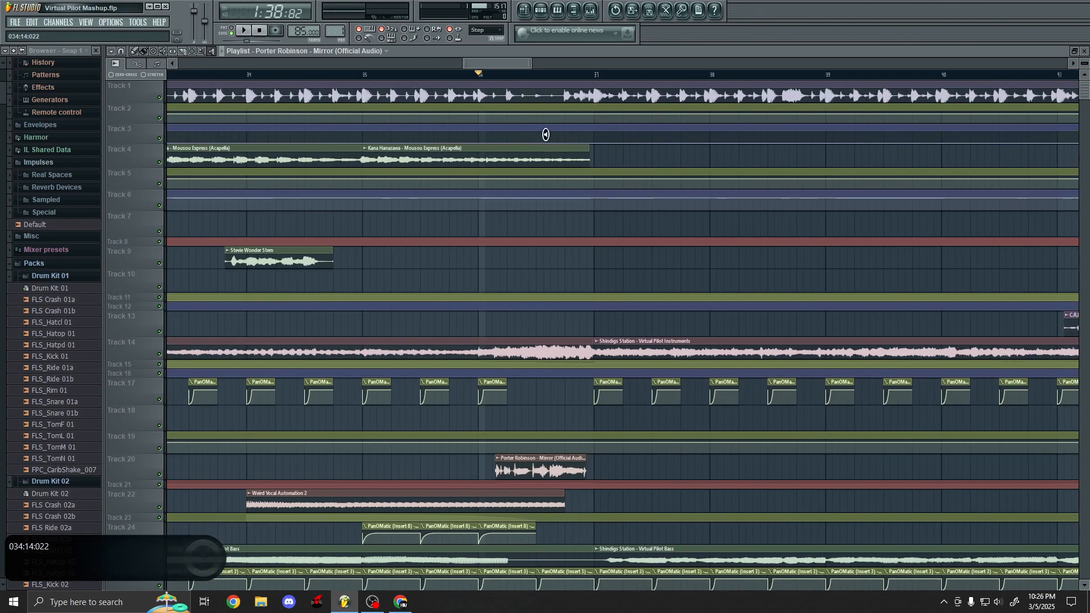
scroll(482, 346, "down", 2)
scroll(570, 373, "down", 5)
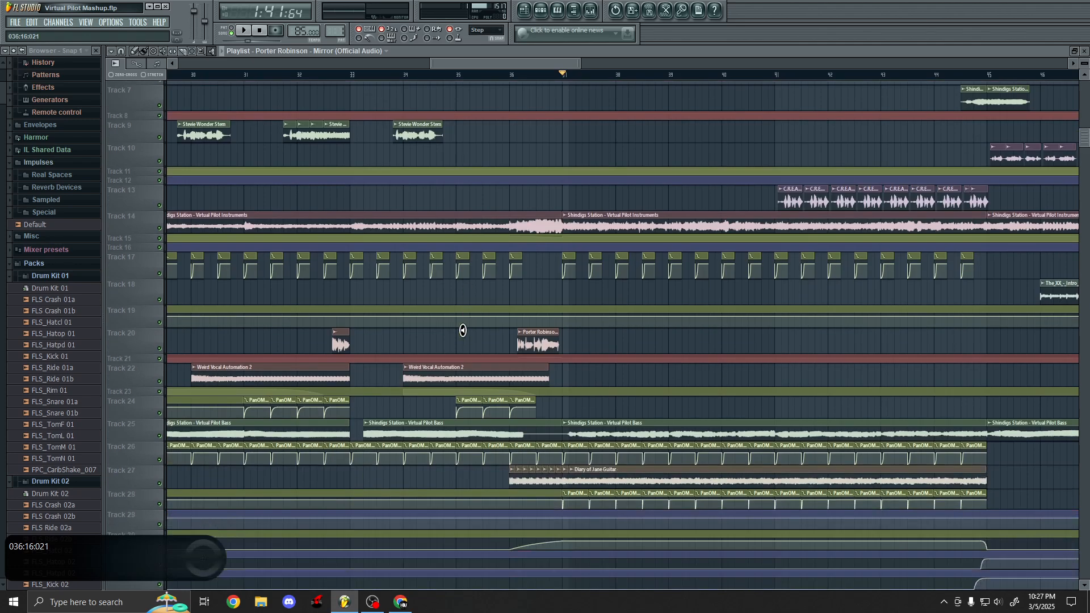
scroll(871, 382, "down", 2)
scroll(859, 375, "up", 4)
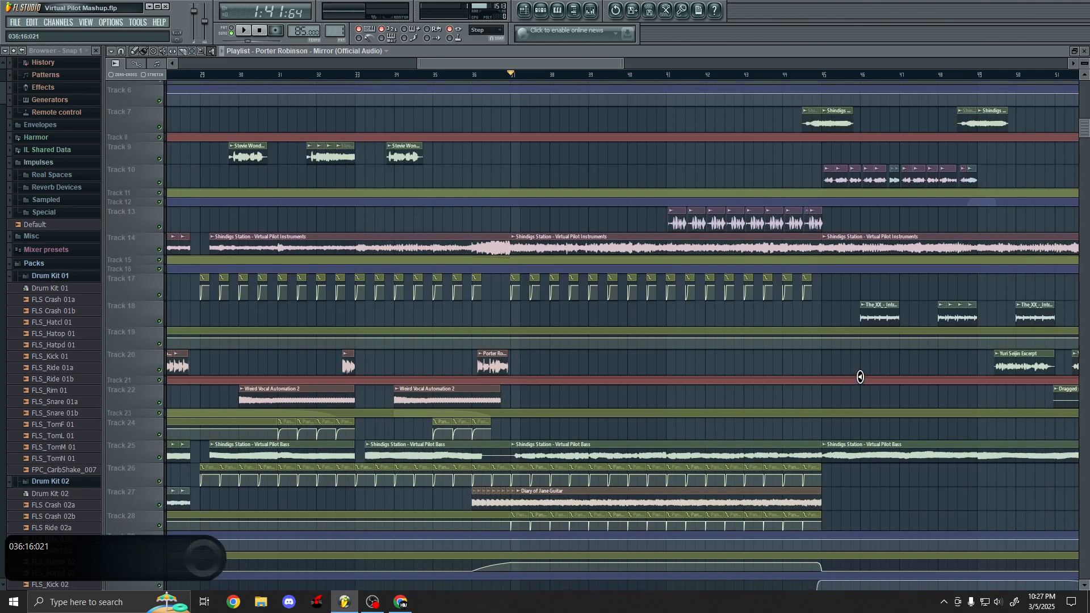
key("space")
scroll(860, 377, "up", 3)
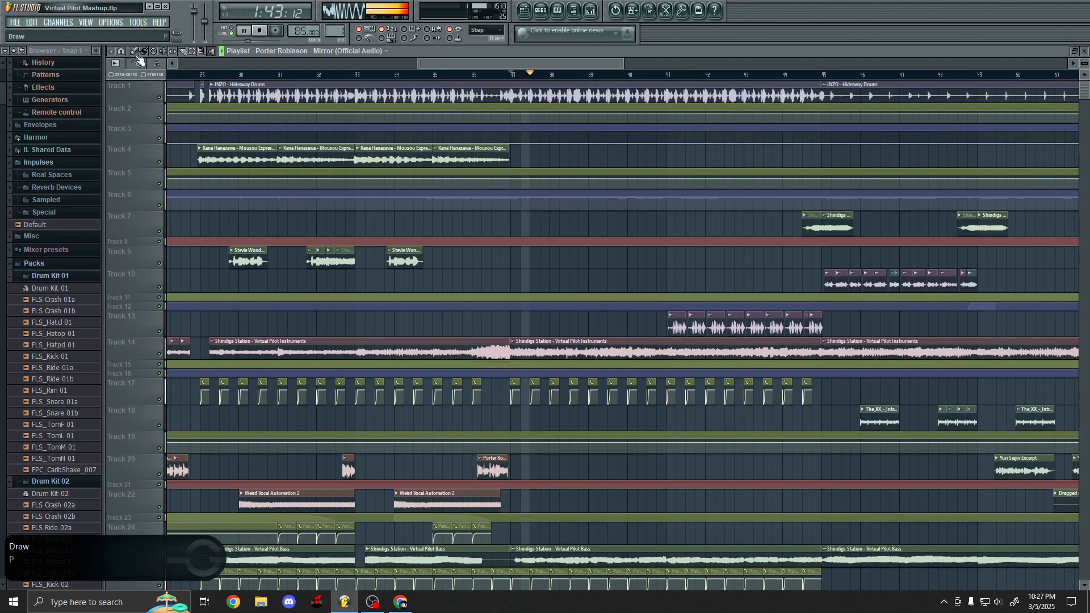
scroll(222, 118, "down", 4)
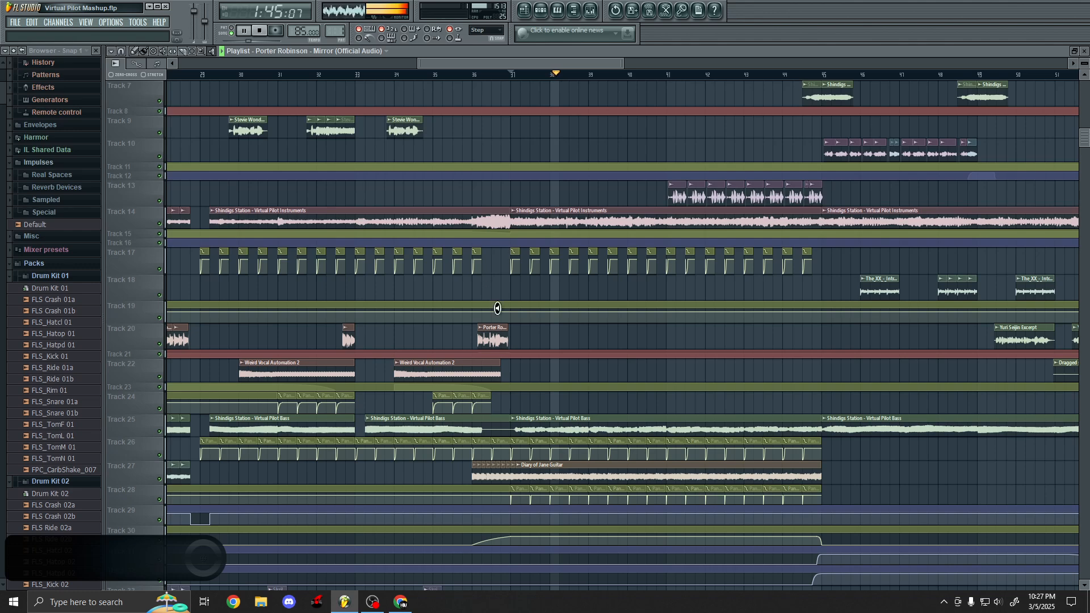
key("space")
- Mute Tracks 14, 20, 22 and 4, and play the remaining tracks from bar 36 into bar 37
scroll(574, 483, "up", 4)
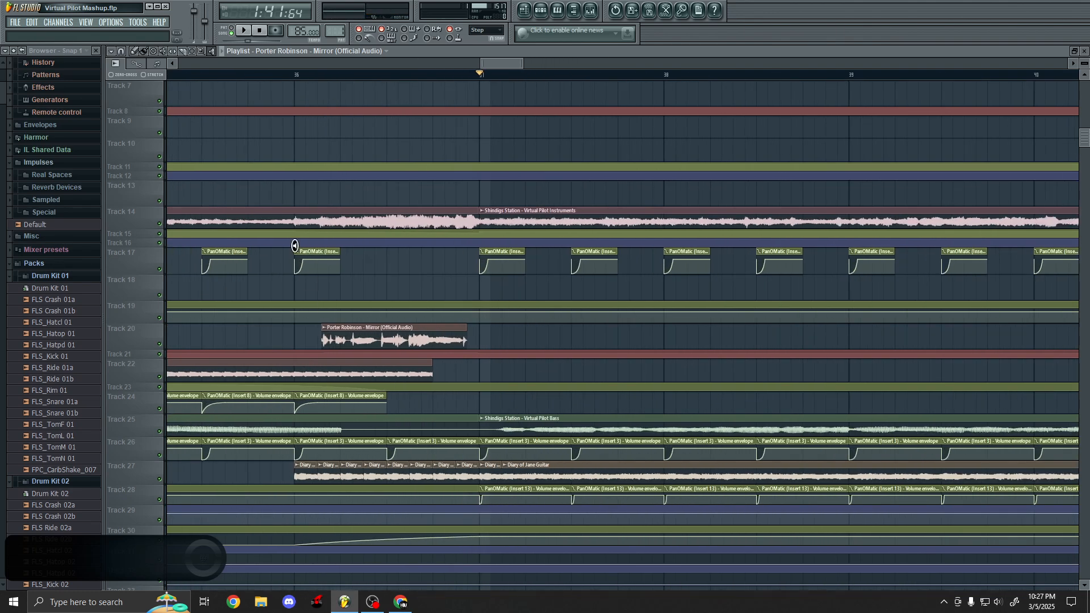
left_click(297, 77)
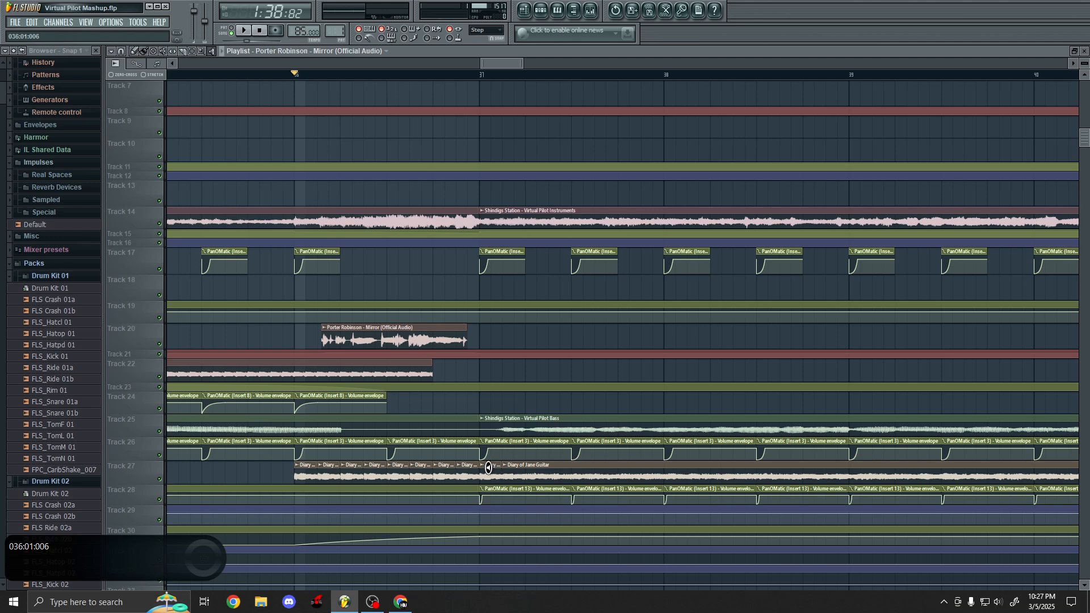
scroll(353, 433, "down", 3)
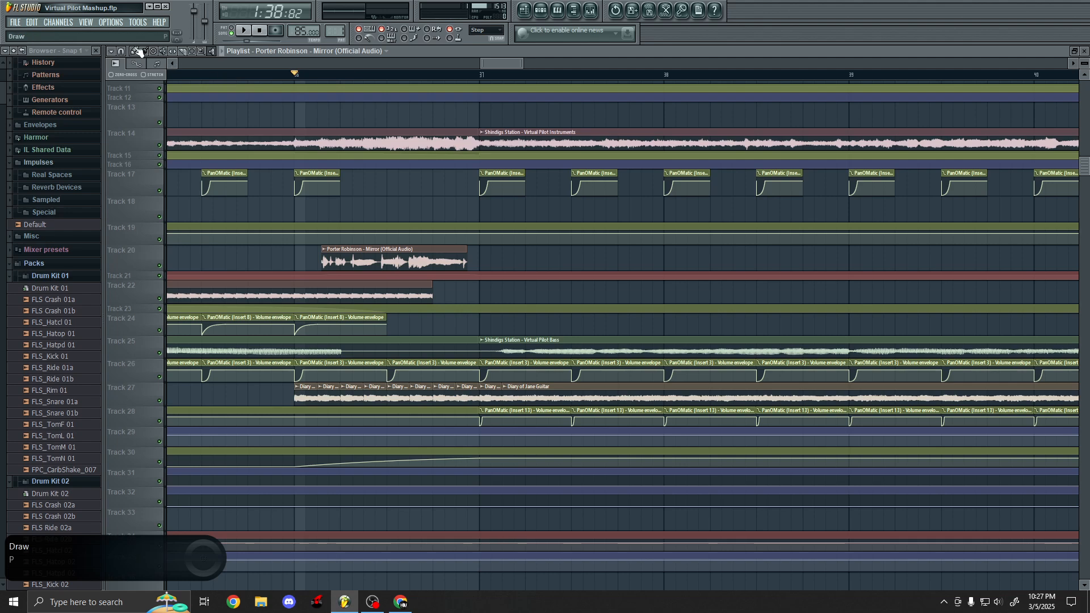
scroll(188, 321, "up", 8)
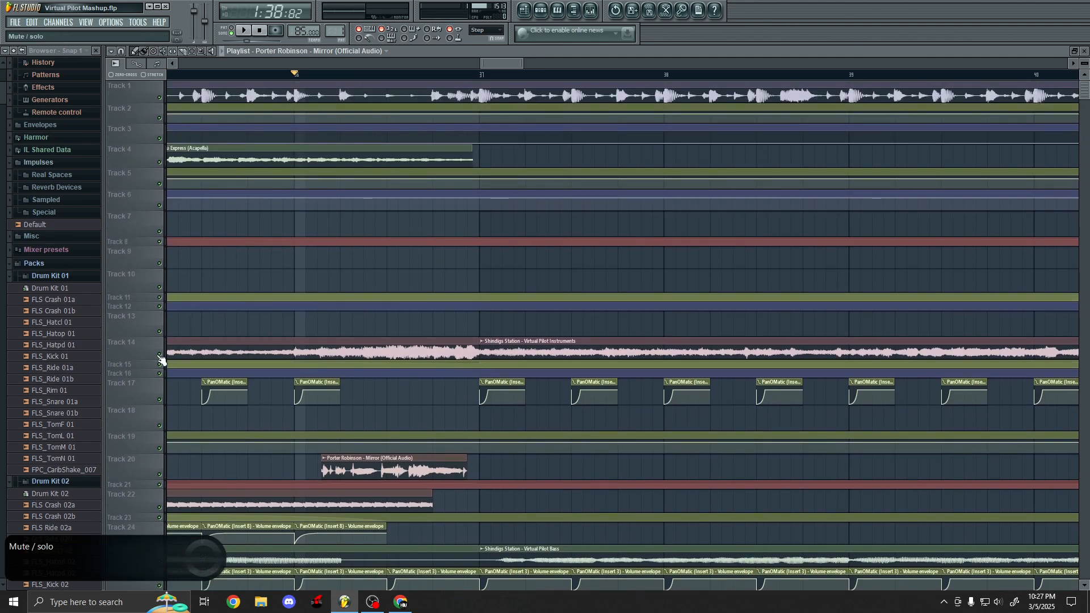
left_click(160, 354)
left_click(159, 474)
left_click(159, 507)
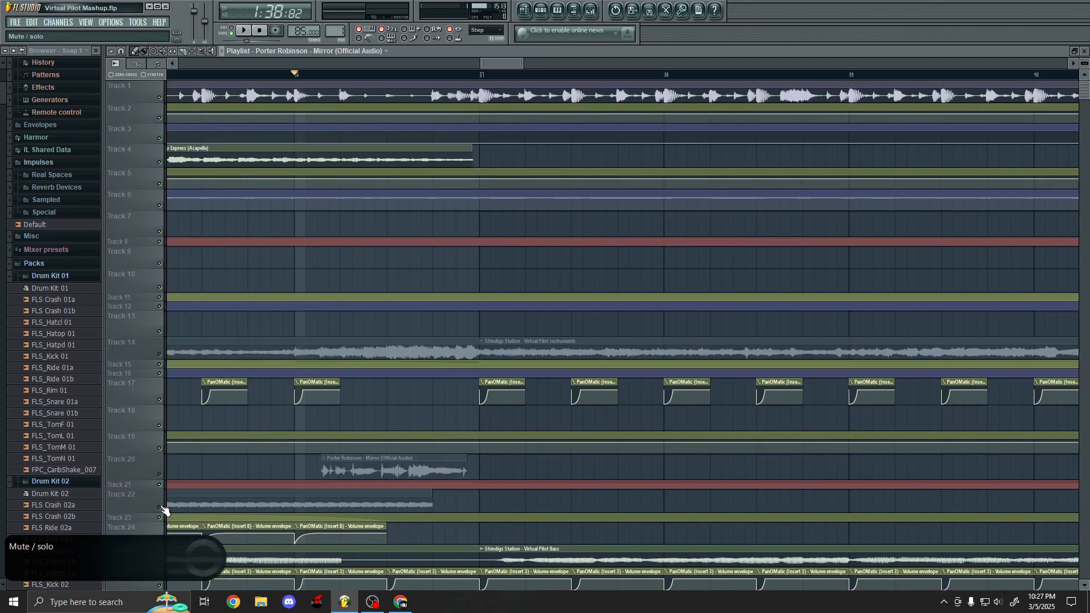
left_click(160, 163)
key("space")
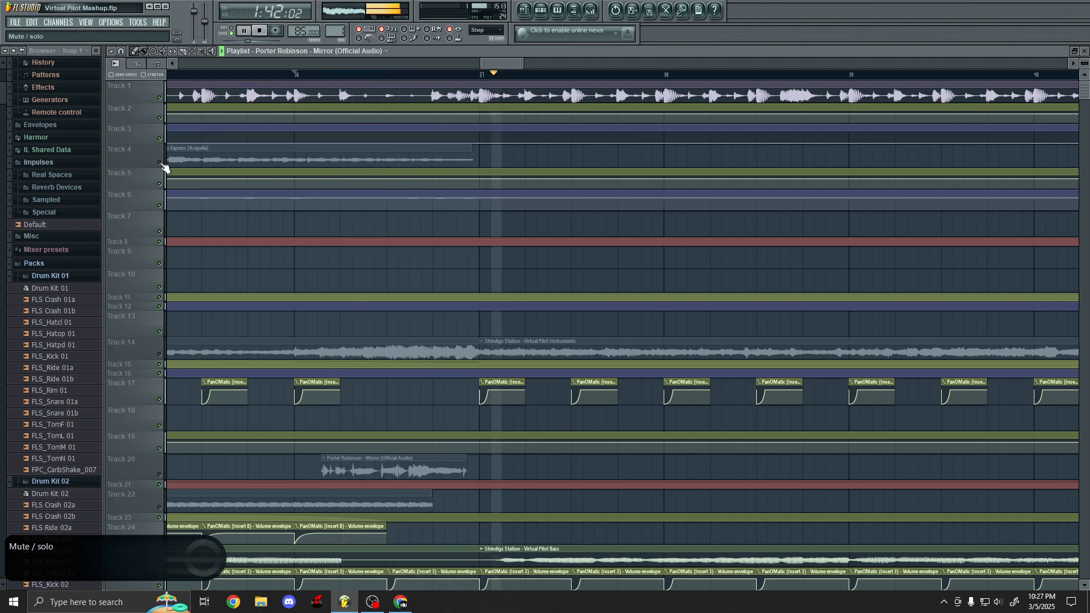
- Stop playback and unmute Tracks 4, 14, 20 and 22
left_click(161, 163)
key("space")
left_click(160, 353)
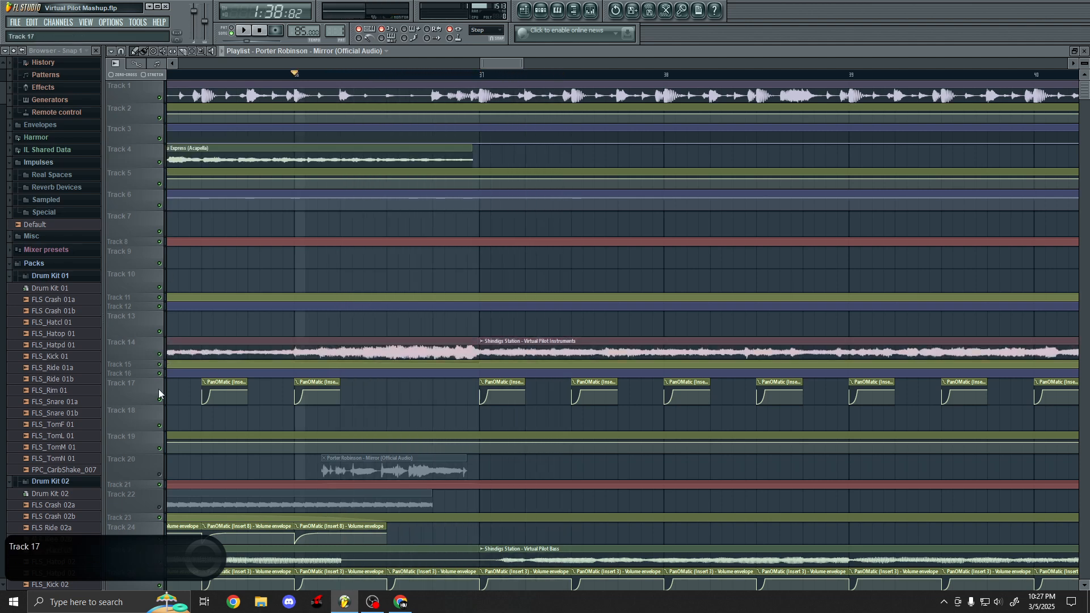
scroll(160, 398, "down", 4)
left_click(160, 396)
left_click(159, 429)
- Play the full mix from bar 36, and continue listening from bar 37 towards bar 39
scroll(160, 429, "down", 5)
key("space")
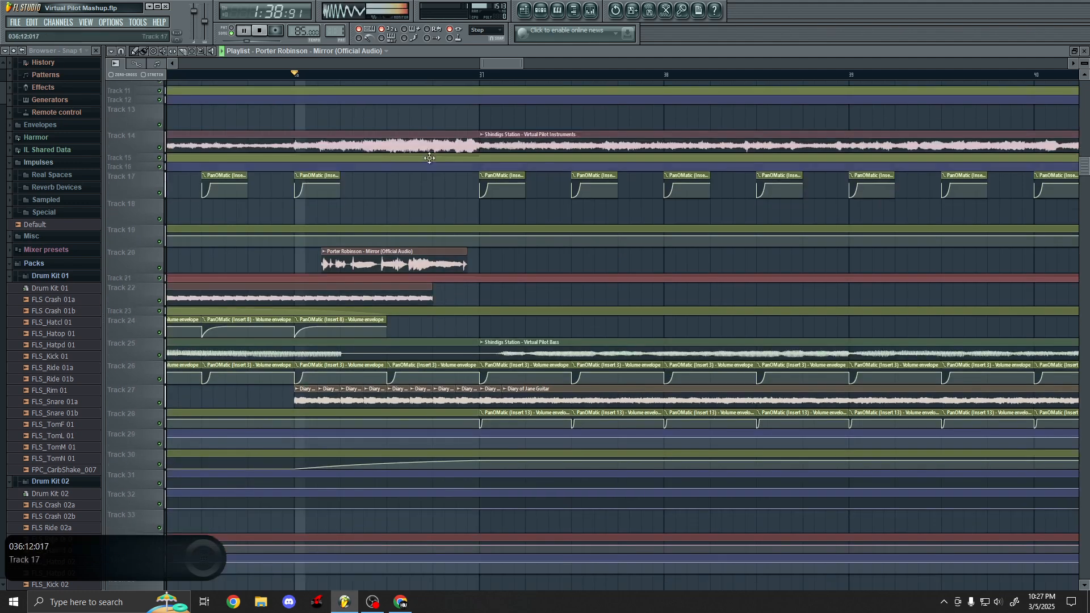
scroll(365, 231, "down", 5)
scroll(511, 299, "up", 5)
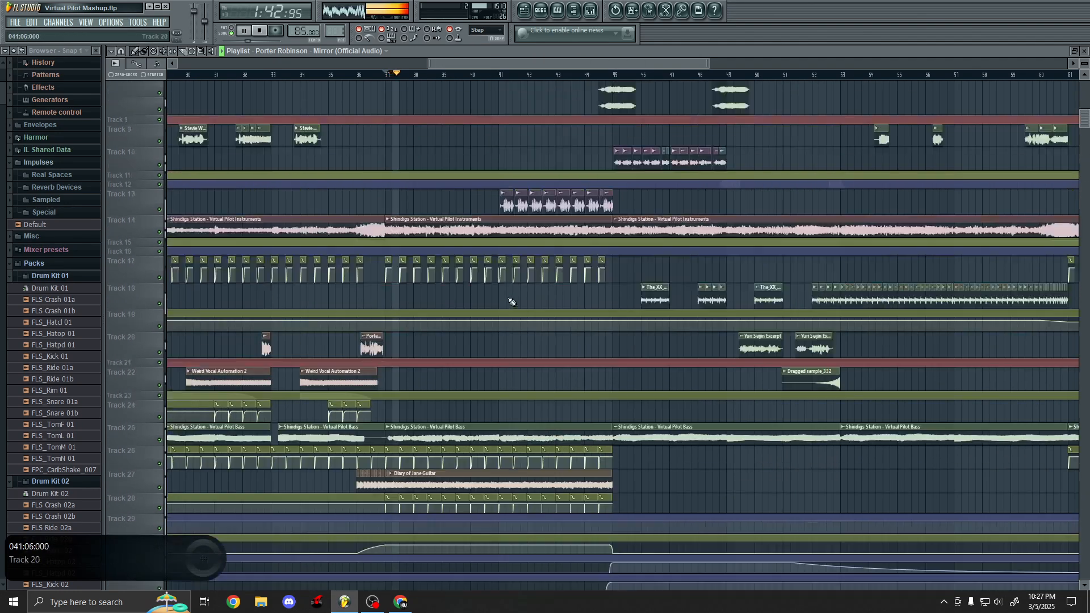
scroll(455, 320, "up", 5)
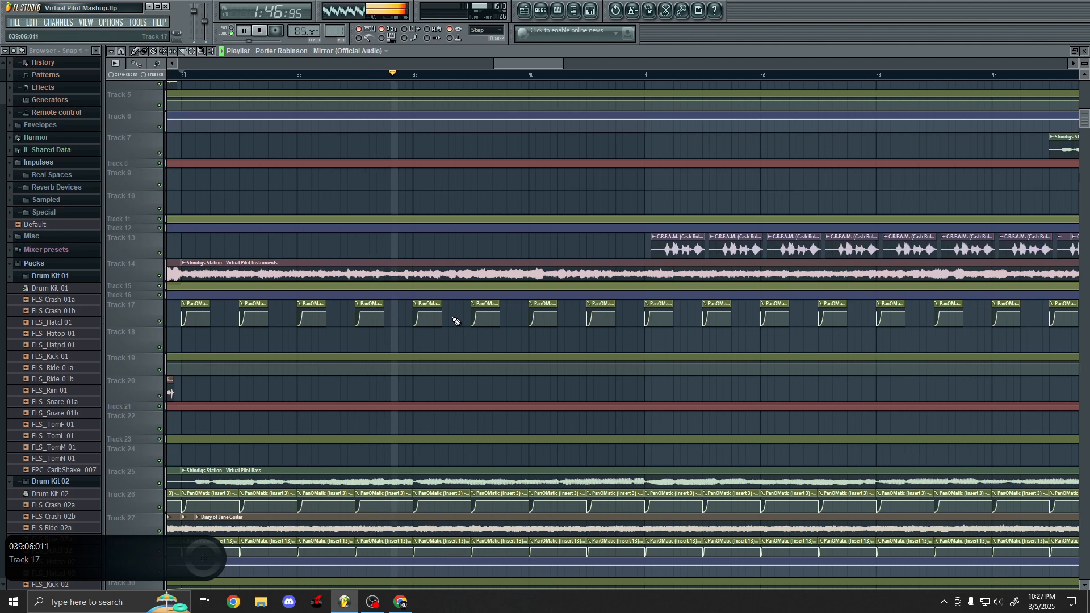
key("space")
- Place the playhead at bar 41, just before the C.R.E.A.M. clips on Track 13, and briefly play the full mix
scroll(625, 372, "up", 3)
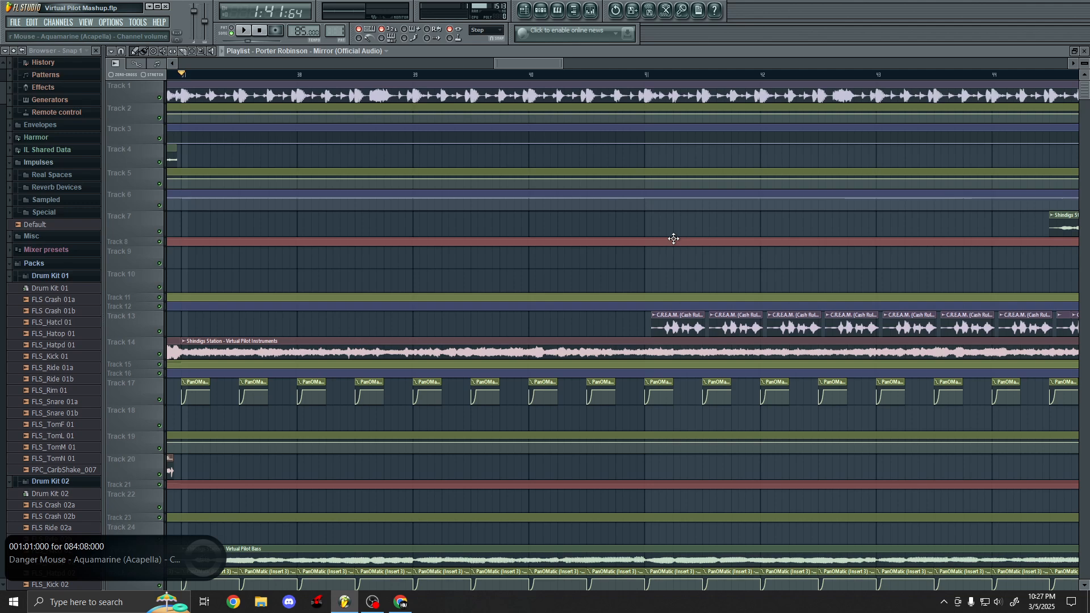
left_click(649, 75)
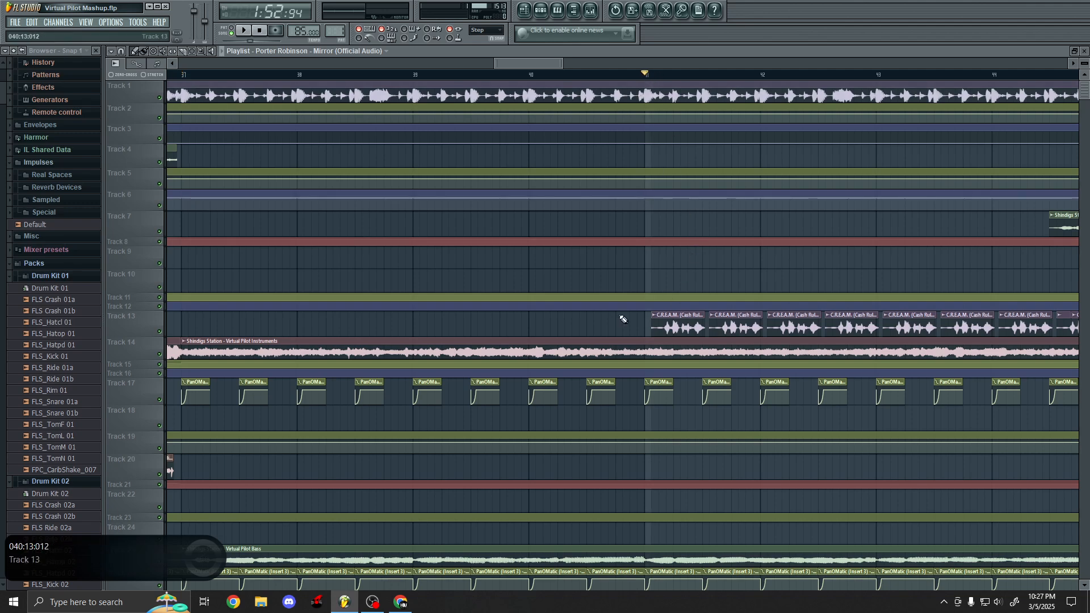
scroll(623, 319, "right", 3)
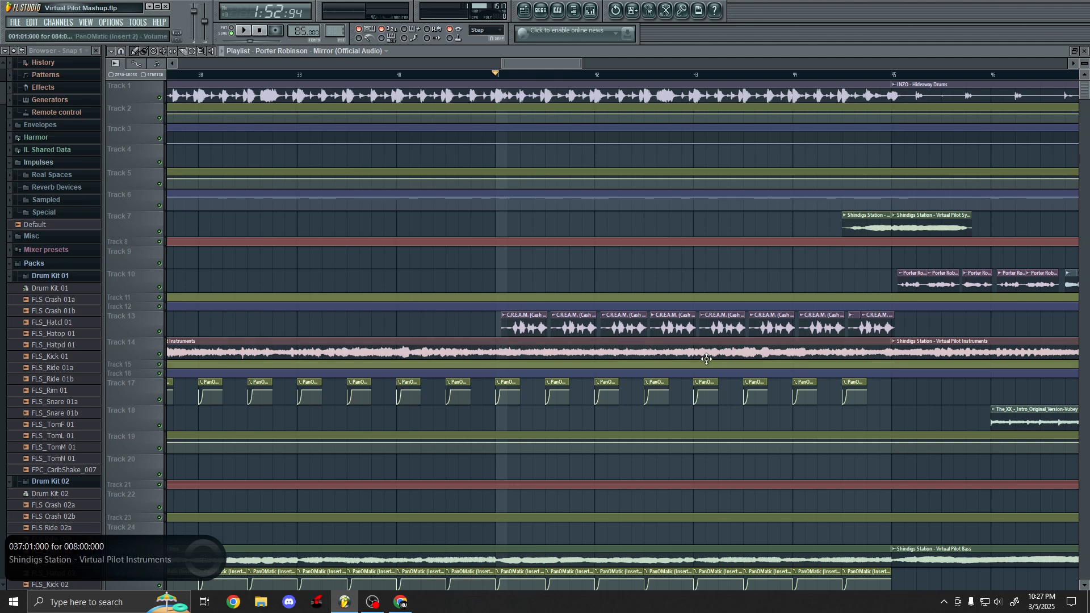
scroll(564, 311, "up", 2)
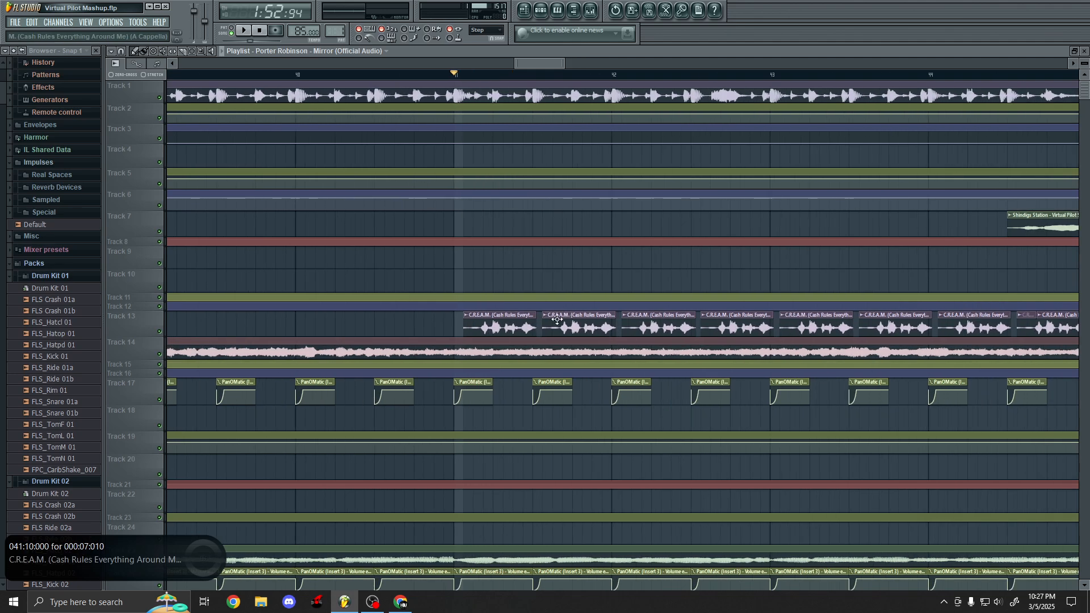
scroll(466, 278, "down", 3)
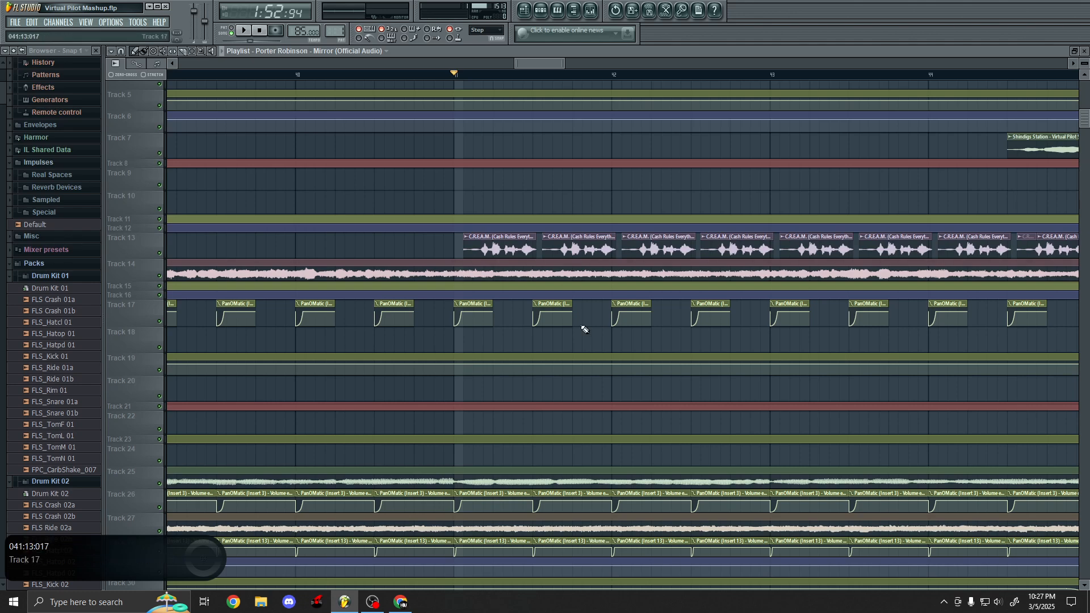
scroll(585, 329, "up", 3)
key("space")
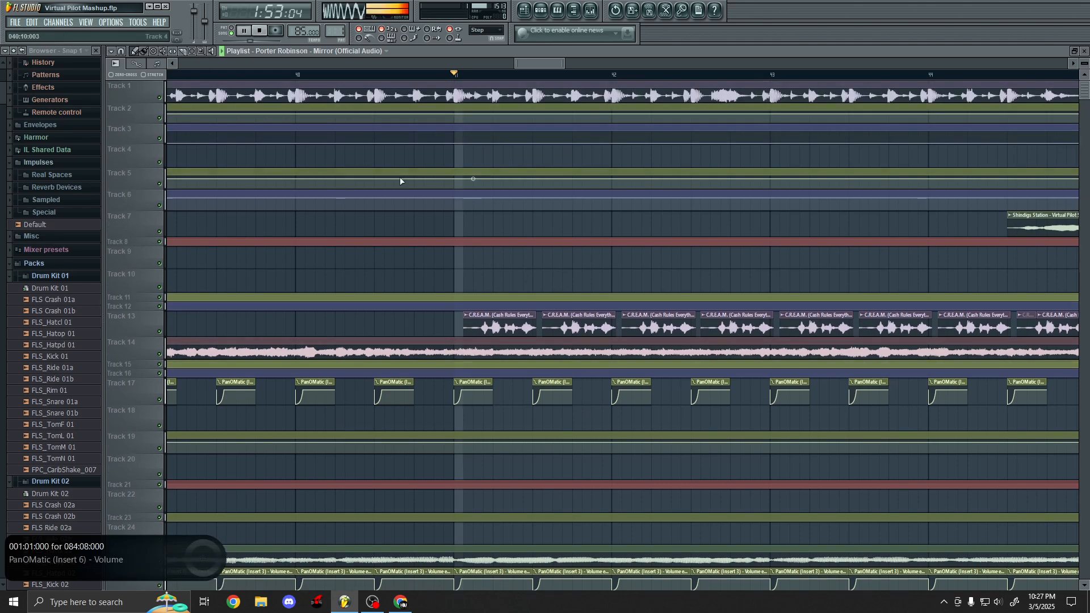
key("space")
- Mute the instruments on Track 14, the bass on Track 25 and the guitar on Track 27
left_click(160, 354)
scroll(182, 380, "down", 3)
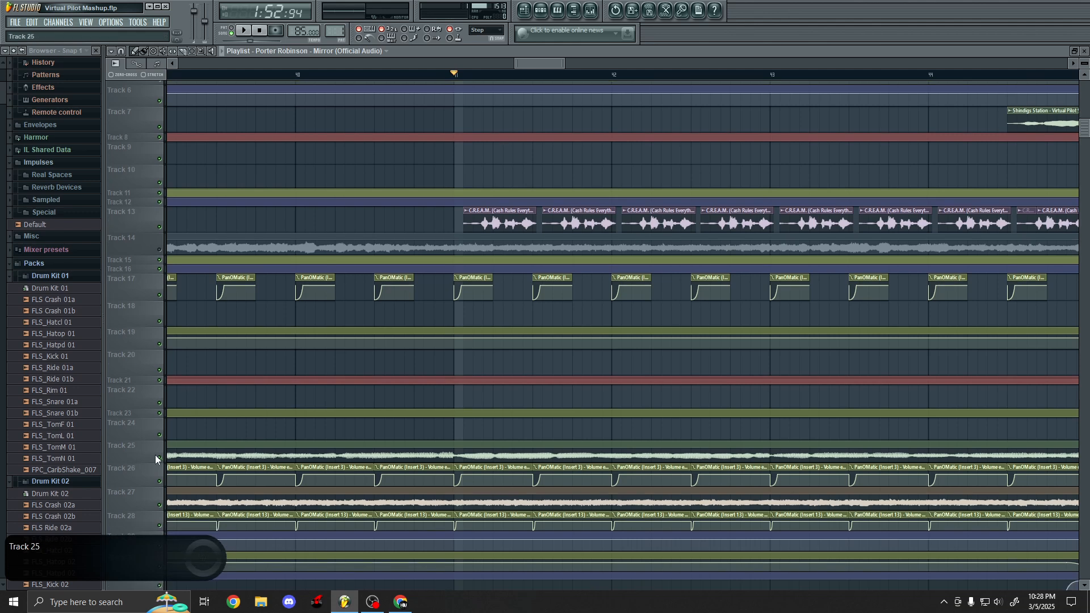
left_click(160, 458)
left_click(160, 507)
scroll(408, 438, "up", 2)
scroll(409, 439, "up", 1)
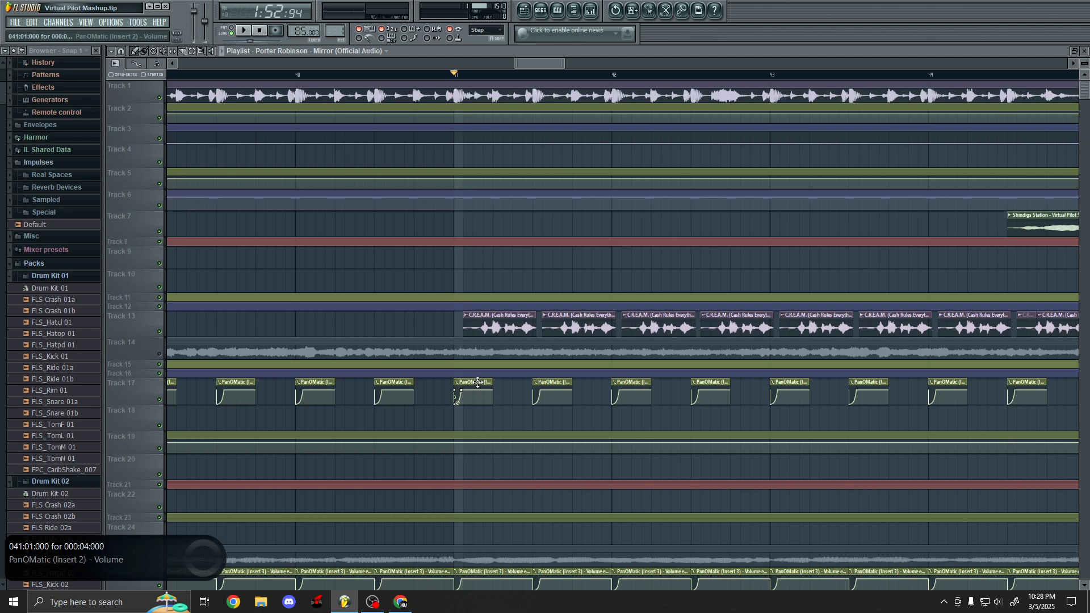
- Unmute Track 14 and play from bar 41 with the bass and guitar muted, muting Track 14 again during playback
scroll(397, 355, "down", 2)
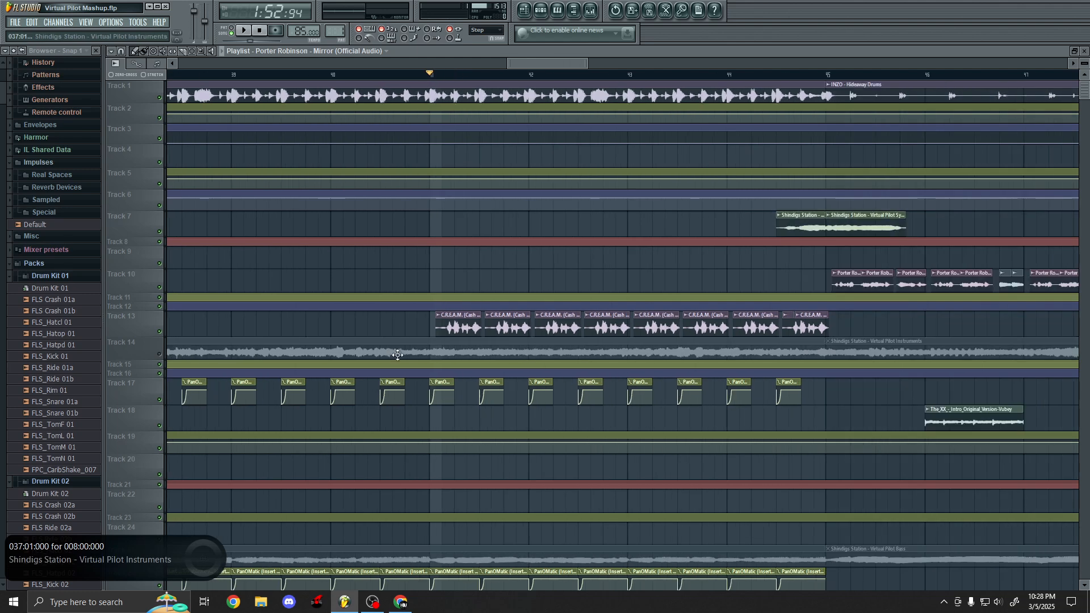
left_click(160, 354)
scroll(162, 366, "down", 3)
key("space")
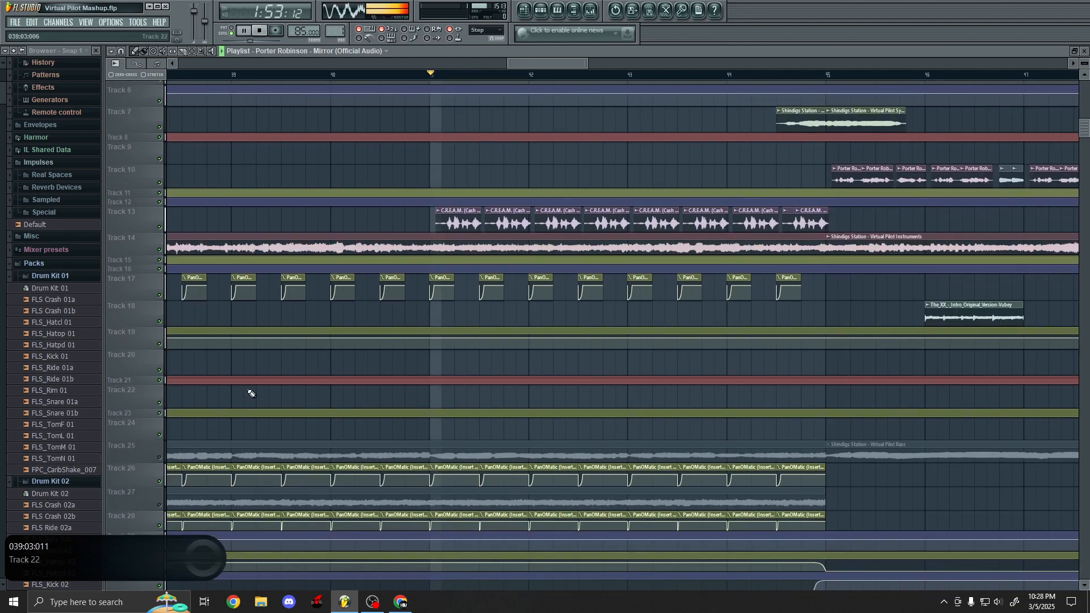
left_click(159, 250)
- Unmute Track 14, stop playback, and unmute the bass on Track 25 and the guitar on Track 27
scroll(187, 244, "up", 3)
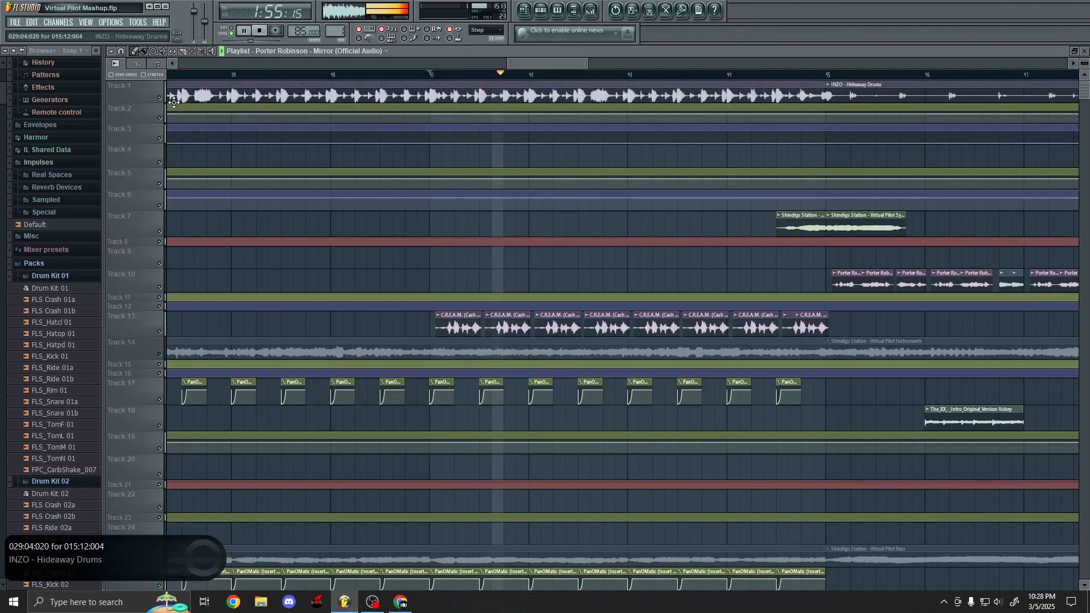
left_click(160, 353)
scroll(165, 370, "down", 3)
key("space")
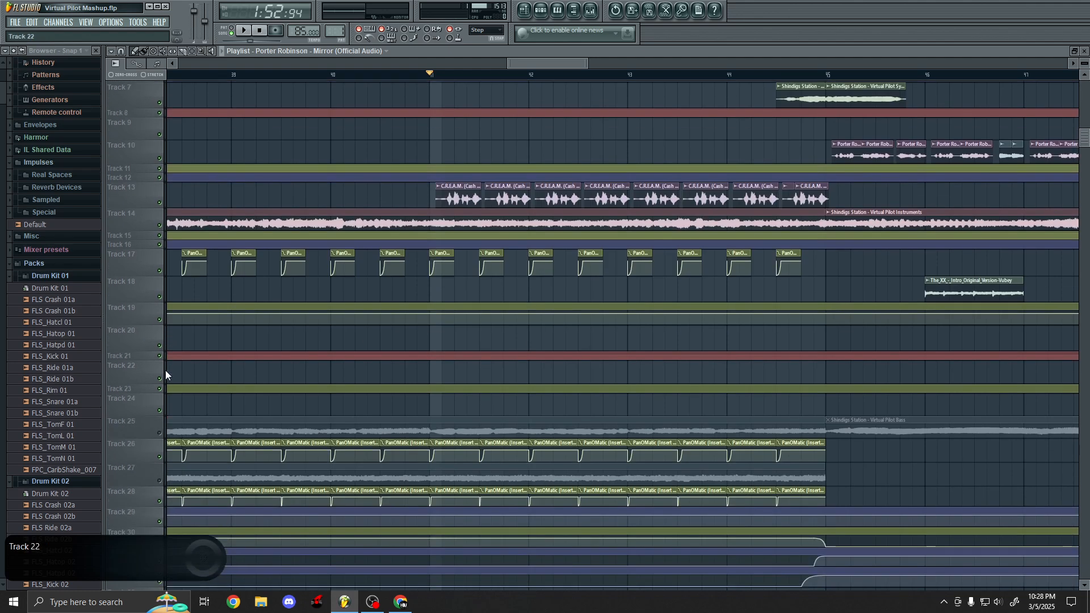
left_click(159, 431)
left_click(159, 479)
scroll(202, 448, "down", 3)
scroll(568, 352, "up", 5)
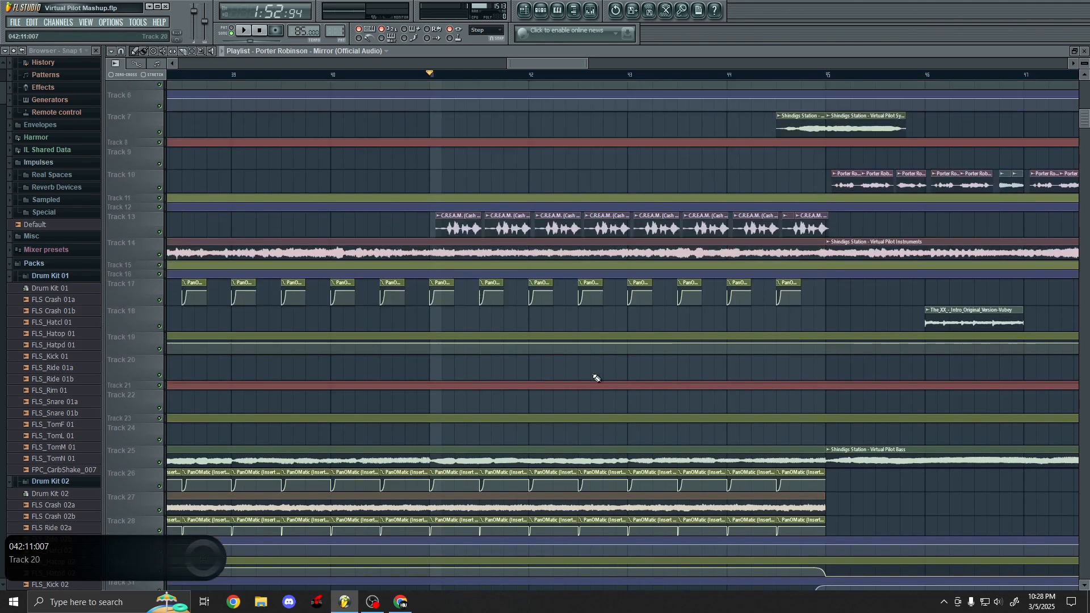
- Place the playhead at bar 43 and move it on to bar 44, near the last C.R.E.A.M. clips on Track 13
scroll(545, 299, "down", 2)
scroll(573, 276, "up", 3)
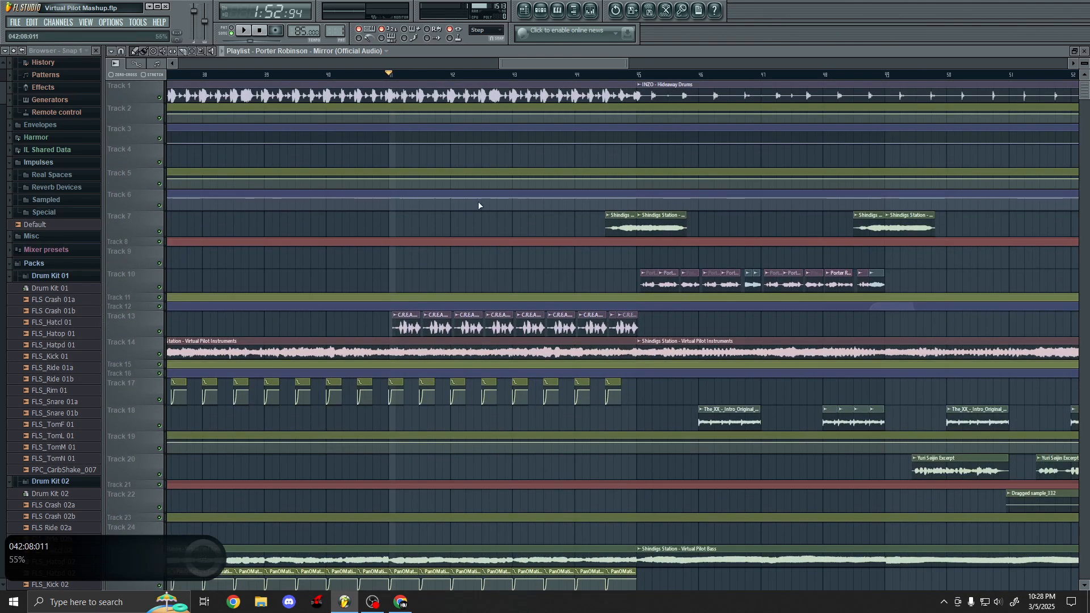
scroll(482, 193, "up", 2)
left_click(561, 74)
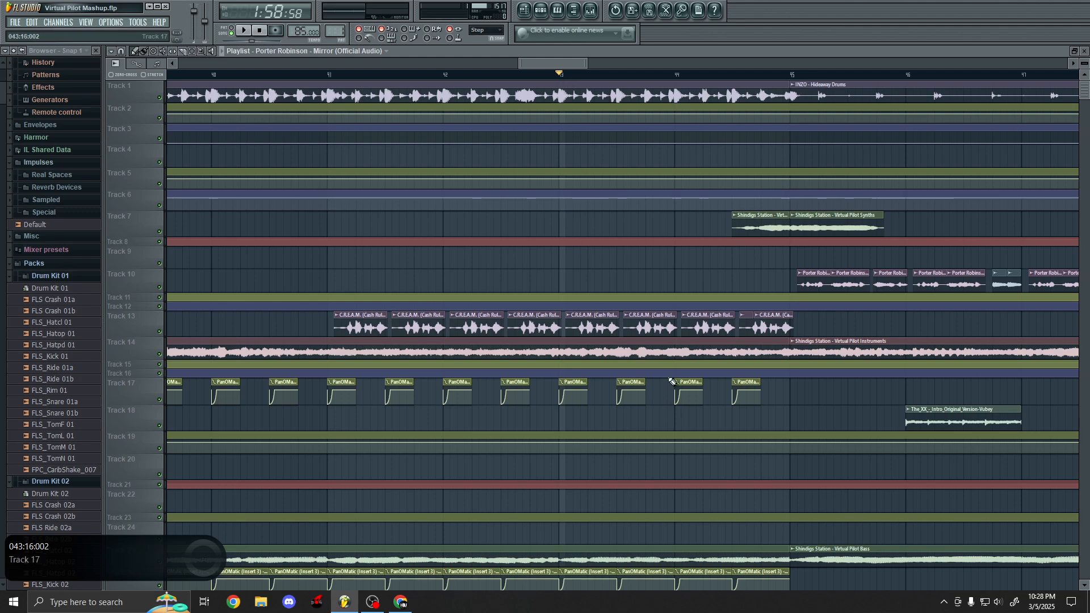
scroll(989, 352, "up", 2)
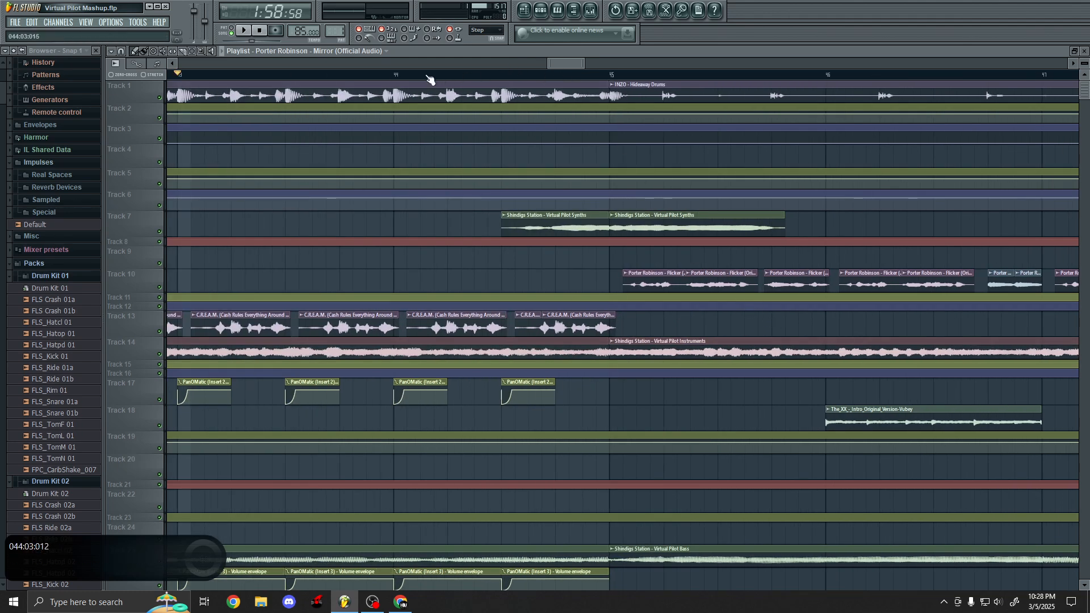
left_click(396, 76)
scroll(550, 325, "down", 2)
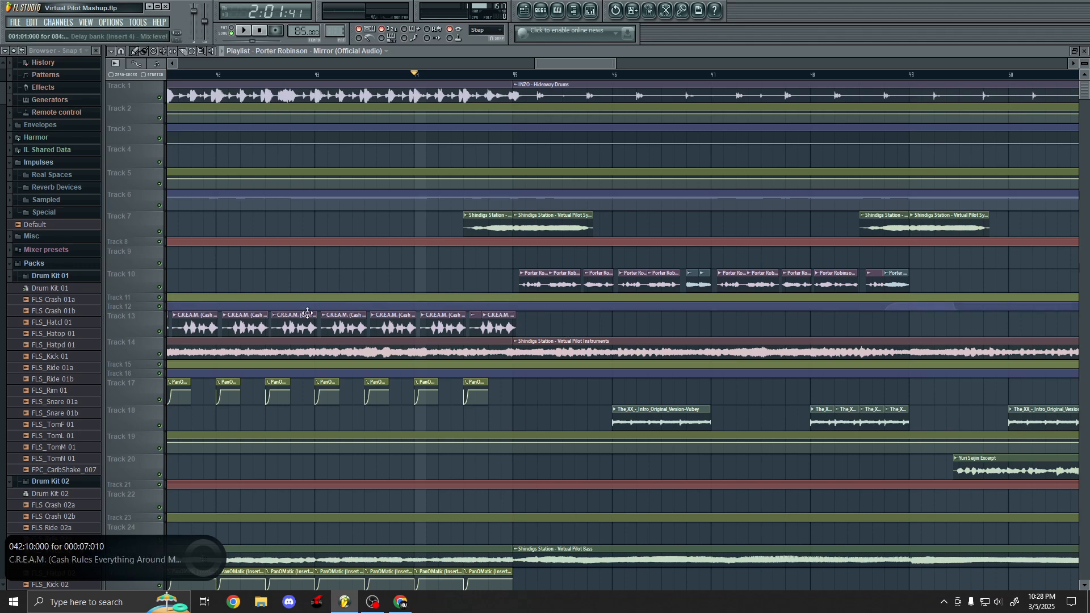
- Play the full mix from bar 44 into the start of bar 45 and stop playback
scroll(481, 334, "down", 2)
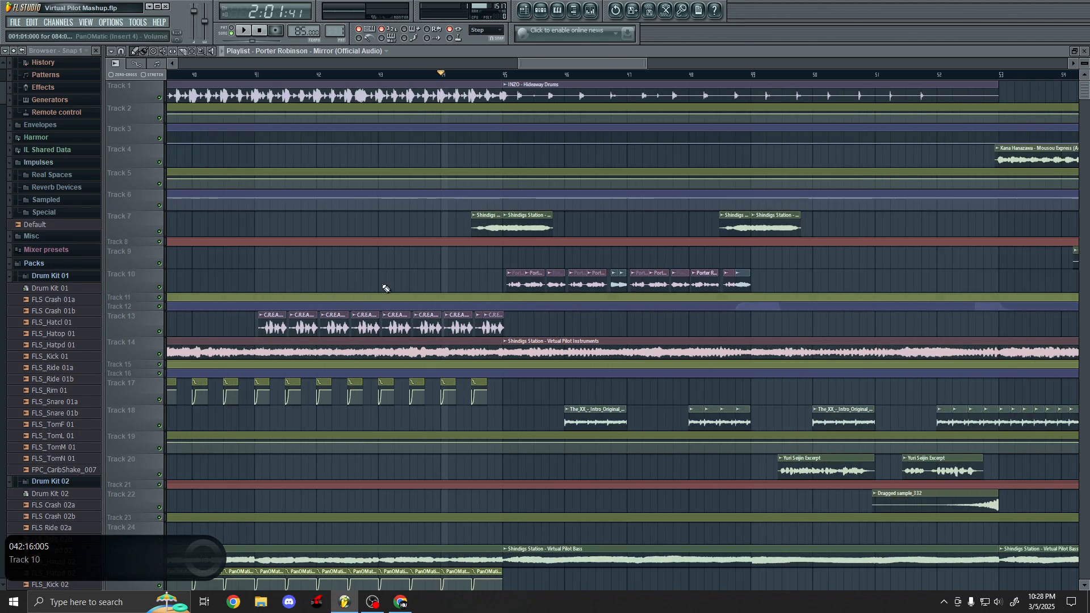
scroll(729, 317, "up", 3)
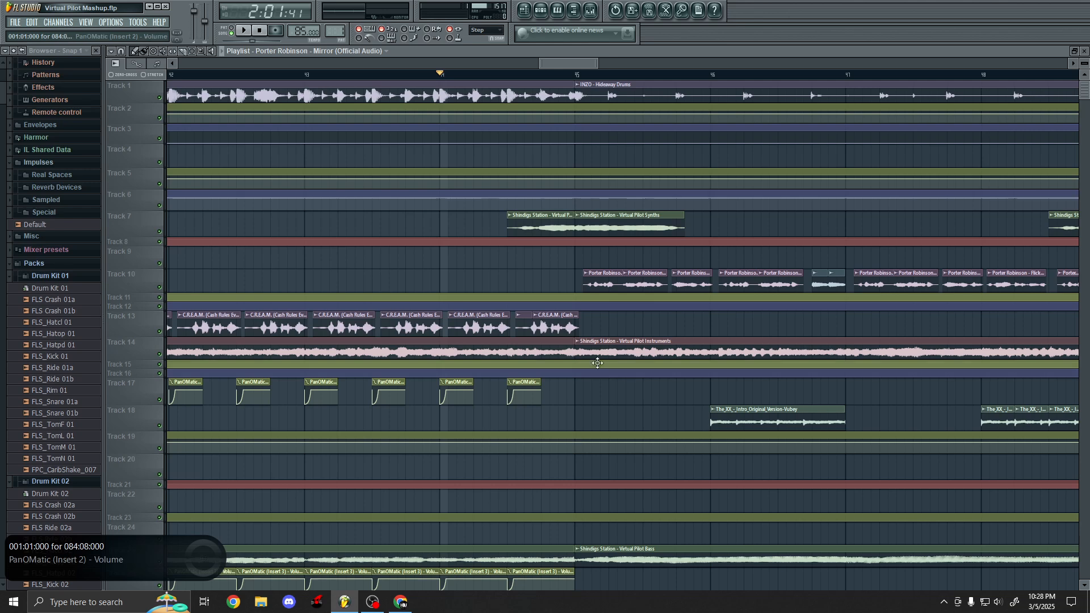
key("space")
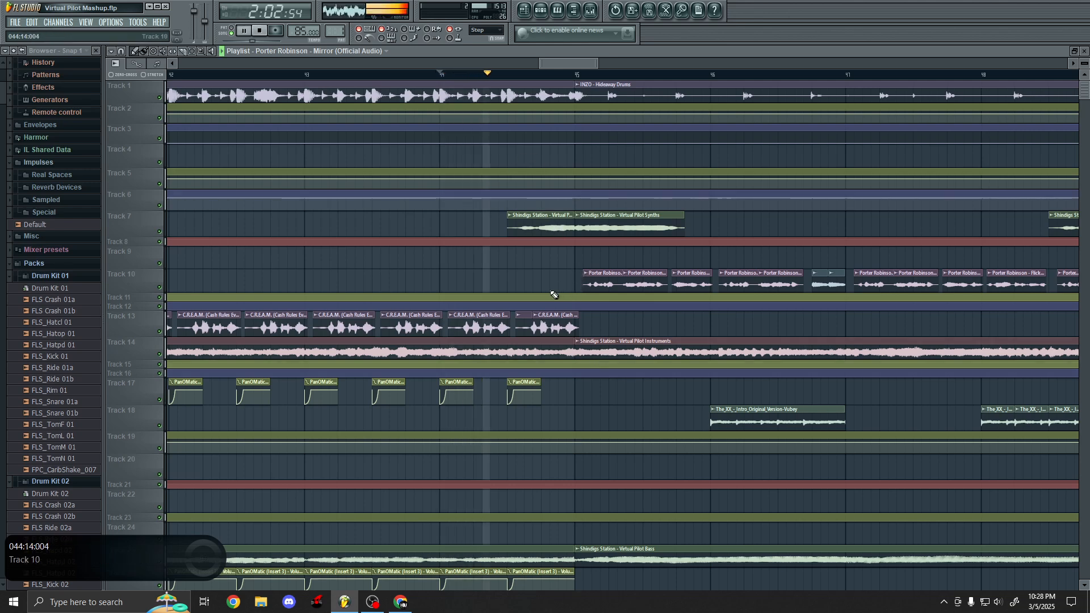
scroll(516, 274, "down", 2)
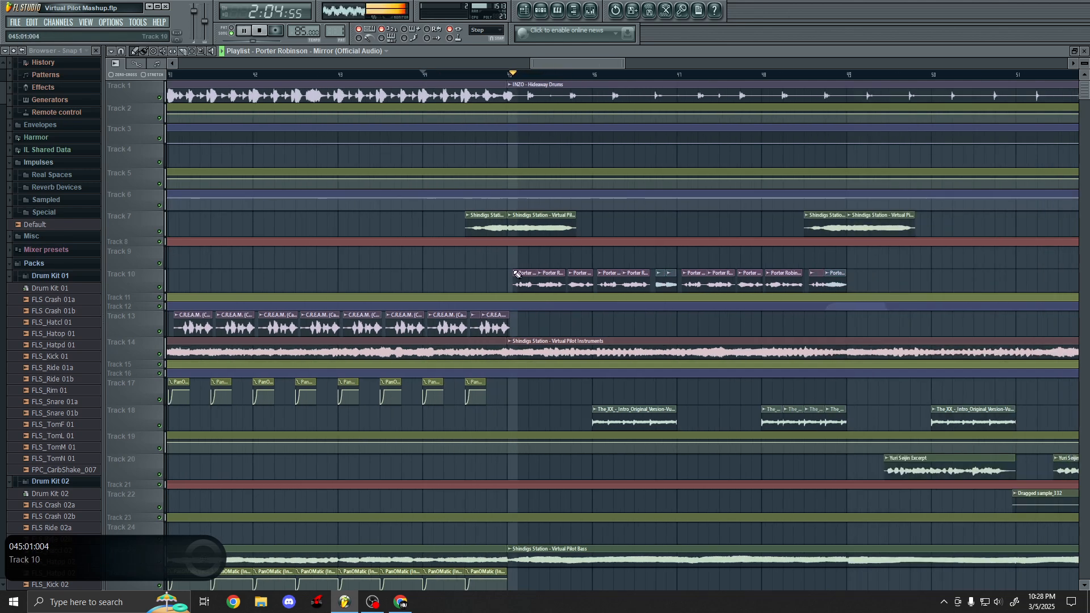
scroll(517, 274, "up", 2)
key("space")
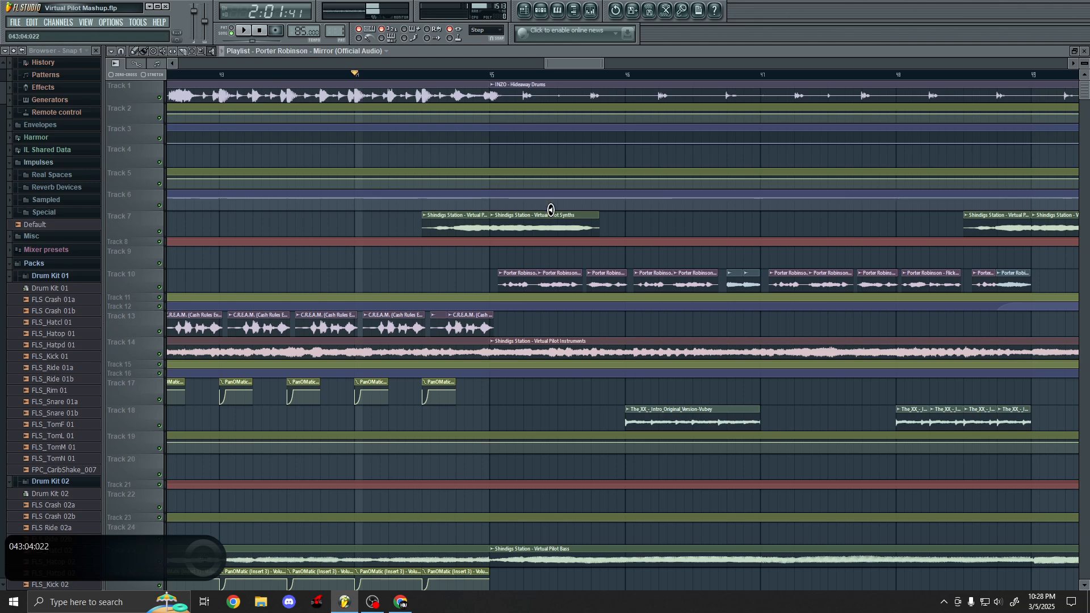
- Audition the first Virtual Pilot Synths clip on Track 7 on its own
scroll(550, 210, "up", 3)
left_click_drag(290, 226, 417, 214)
scroll(390, 190, "down", 3)
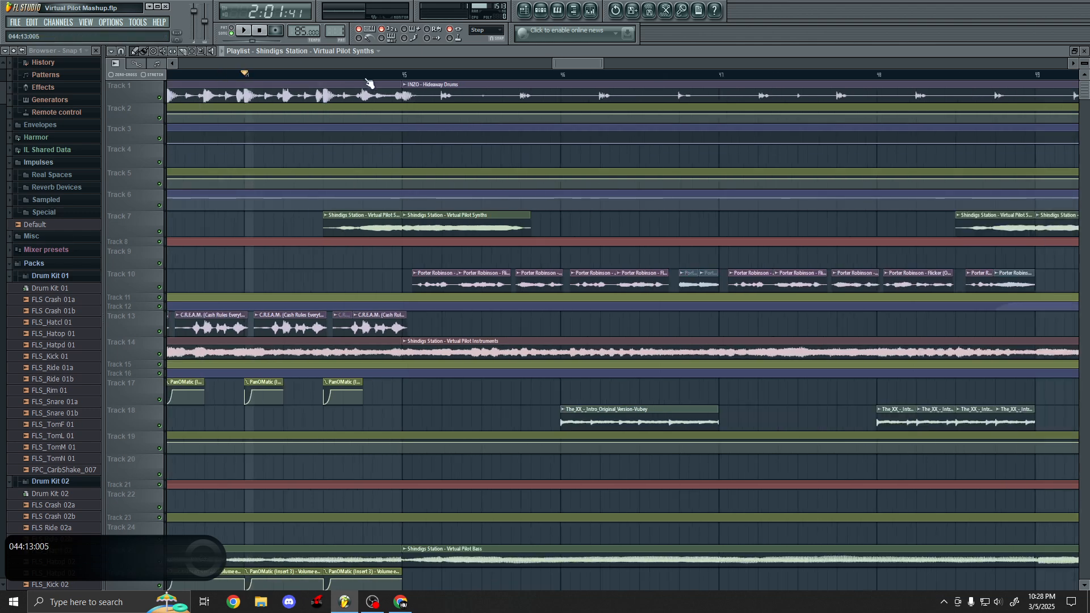
- Play the full mix from the start of the Track 7 synths, halfway through bar 44, past bar 46 and stop
left_click(325, 75)
key("space")
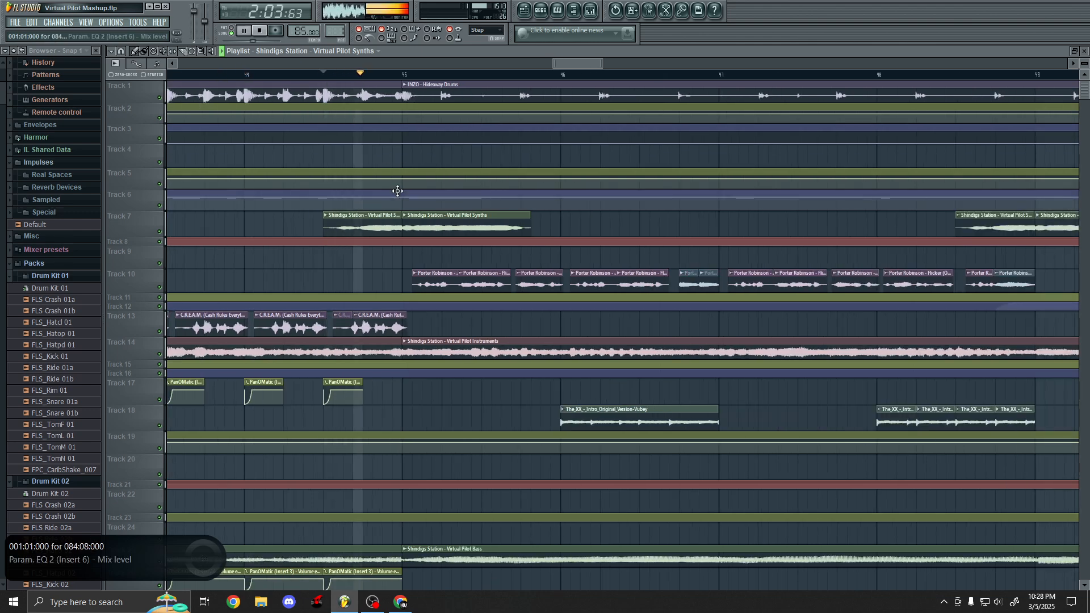
scroll(392, 193, "down", 4)
scroll(384, 195, "up", 5)
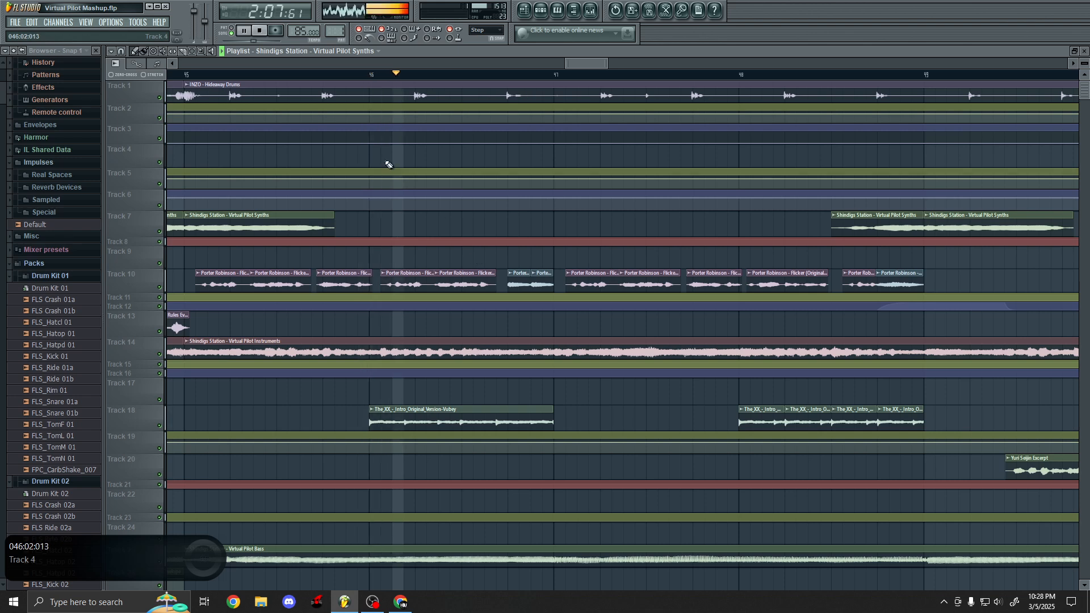
left_click(220, 51)
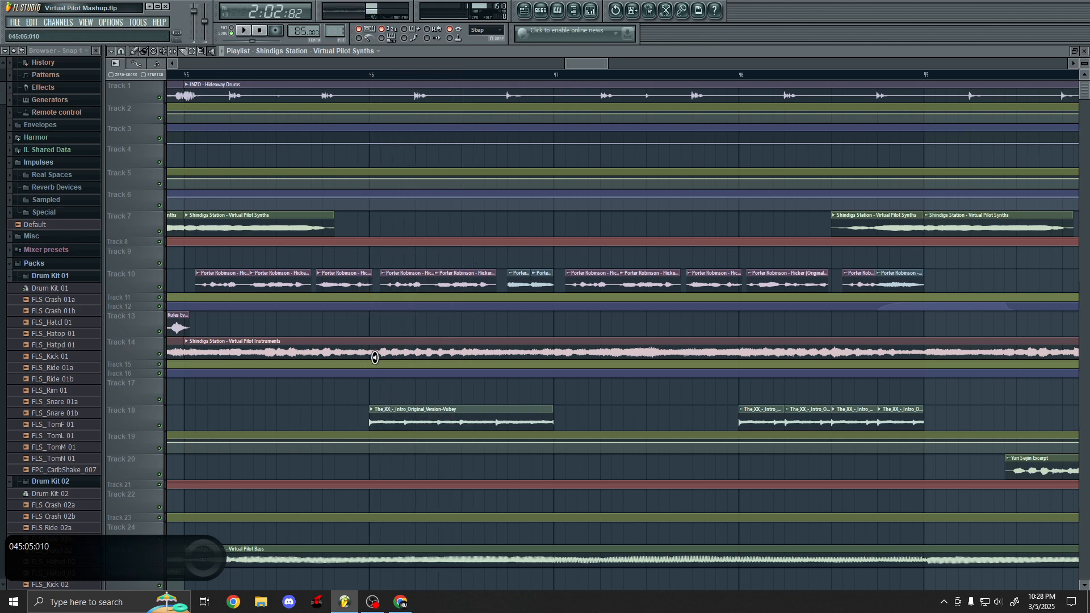
- Audition the The_XX_-_Intro_Original_Version-Vubey clip at bar 46 on Track 18 on its own
left_click_drag(370, 416, 377, 419)
scroll(610, 414, "down", 3)
scroll(629, 416, "up", 2)
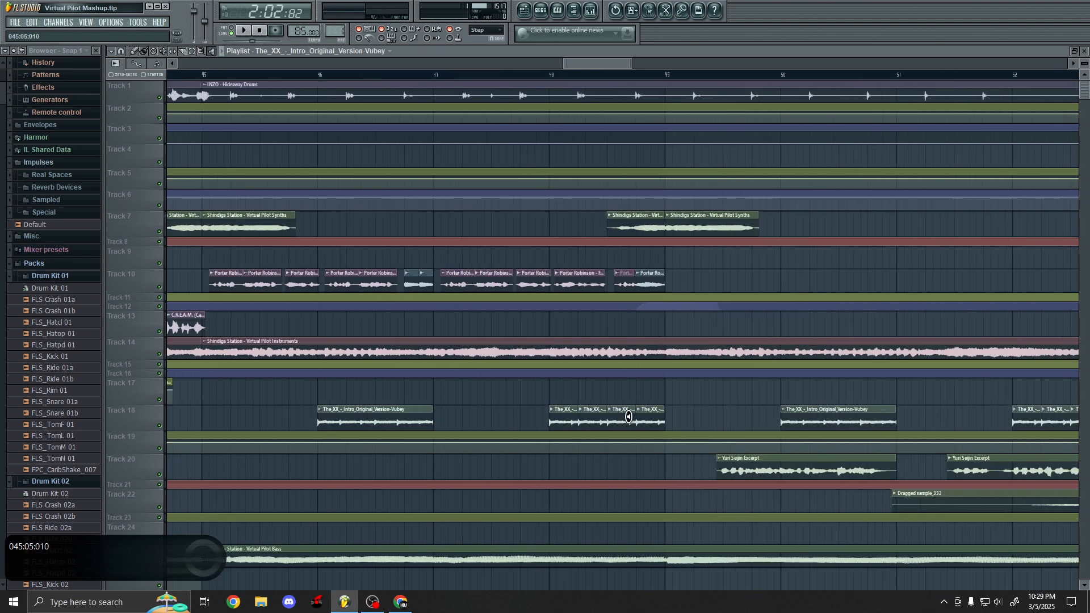
- Mute the instruments on Track 14, the vocals on Track 10 and the synths on Track 7, and briefly play from bar 48
scroll(629, 417, "down", 3)
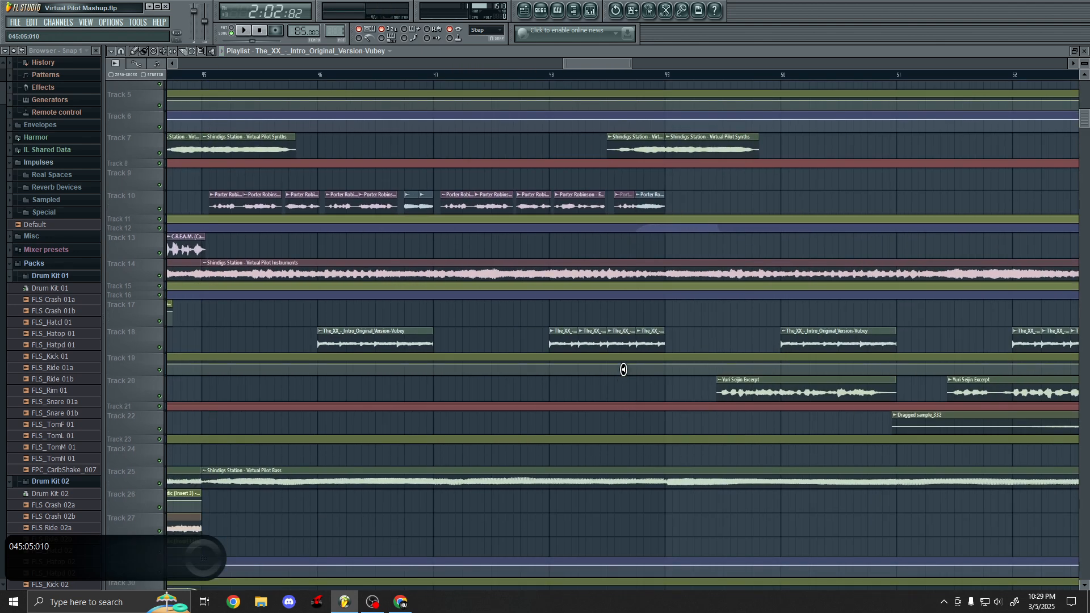
scroll(610, 303, "up", 2)
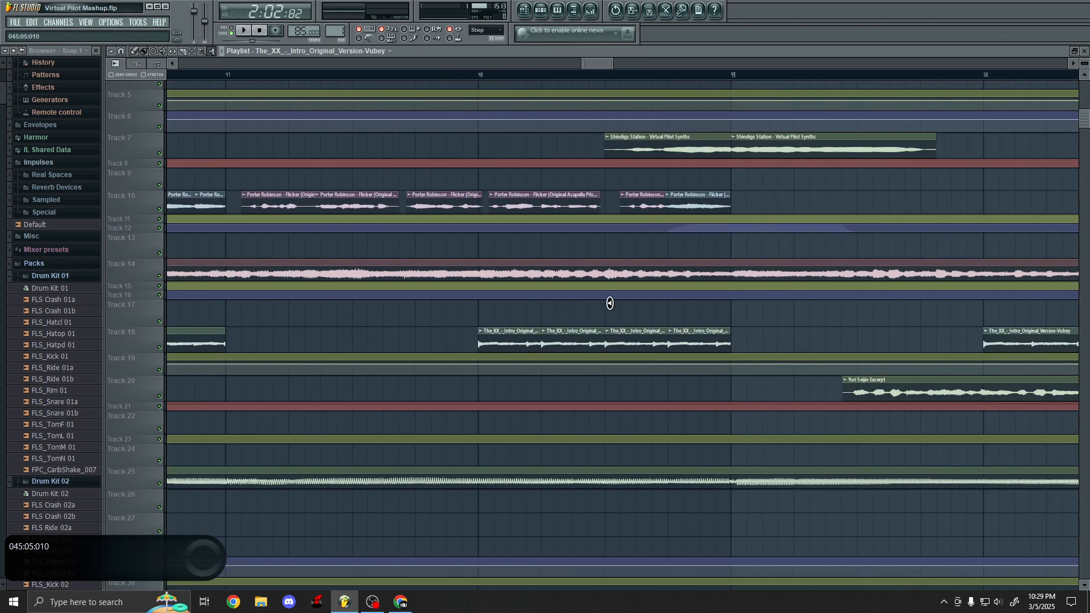
left_click(481, 75)
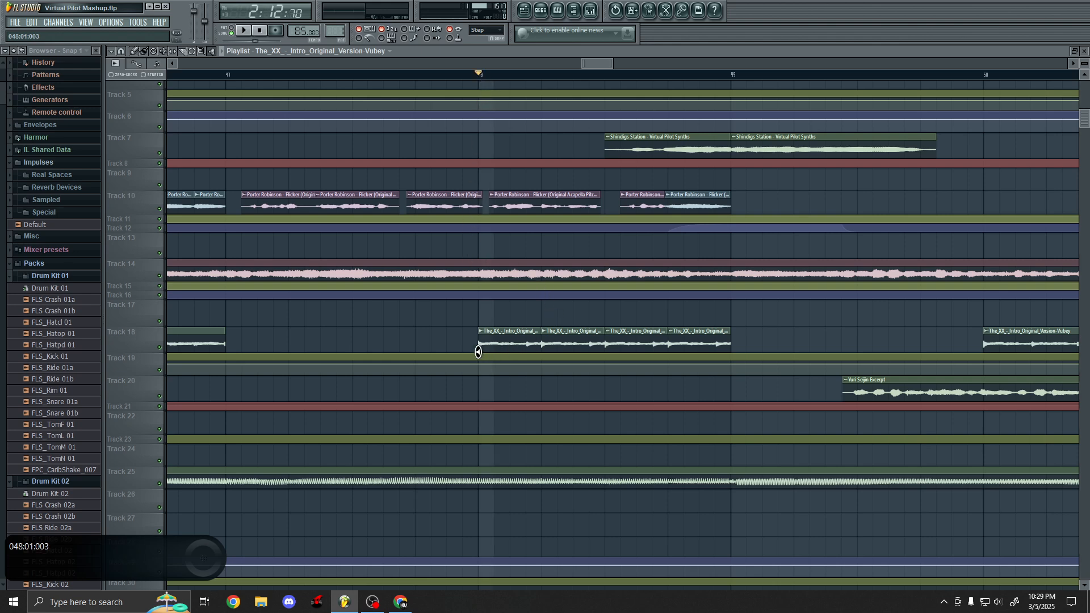
scroll(470, 315, "up", 3)
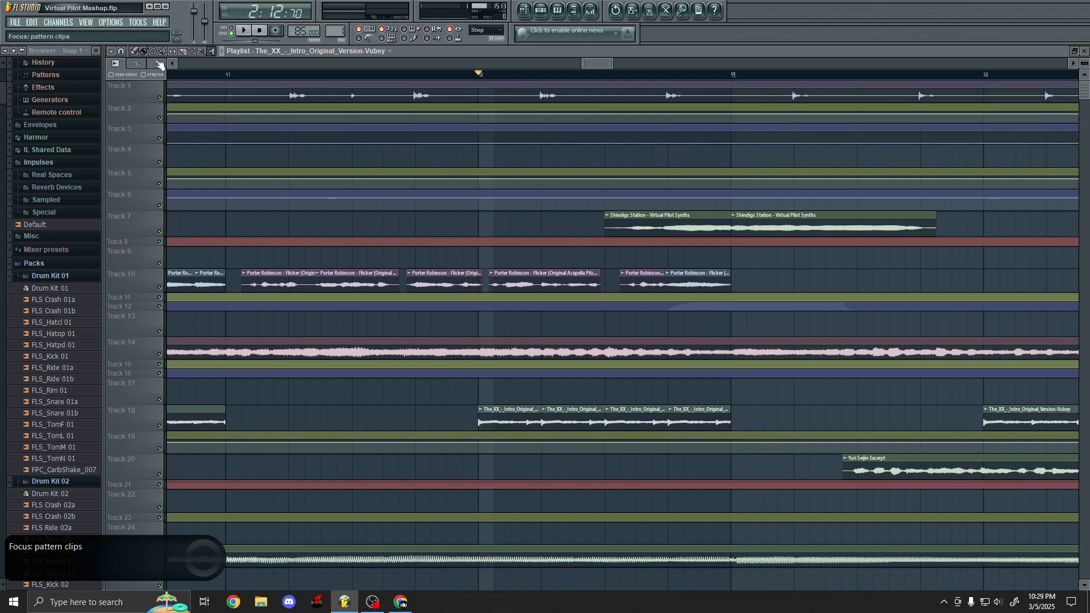
left_click(160, 354)
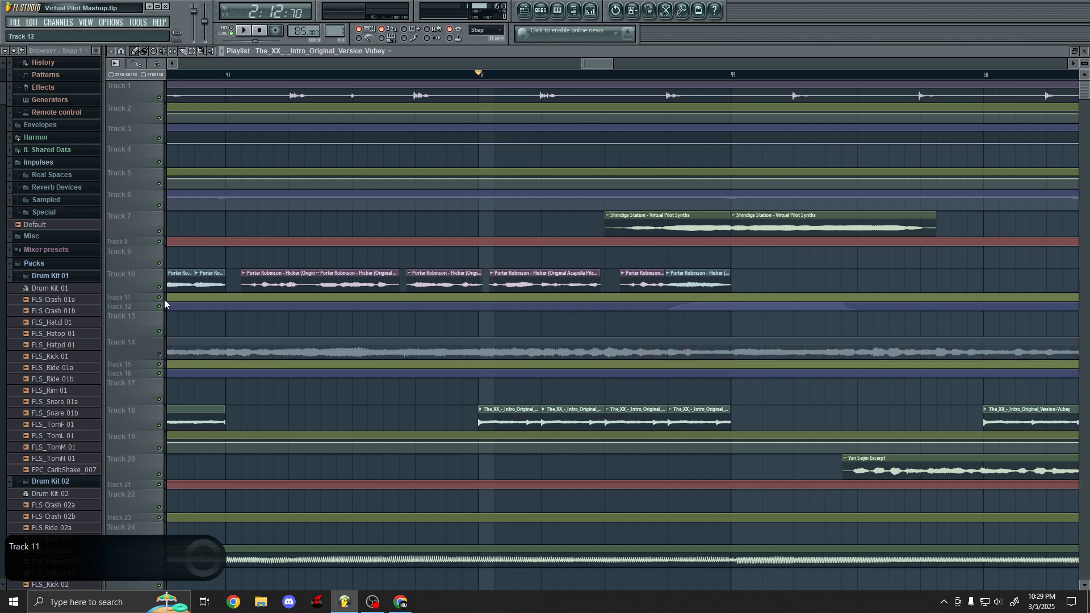
left_click(161, 288)
left_click(159, 232)
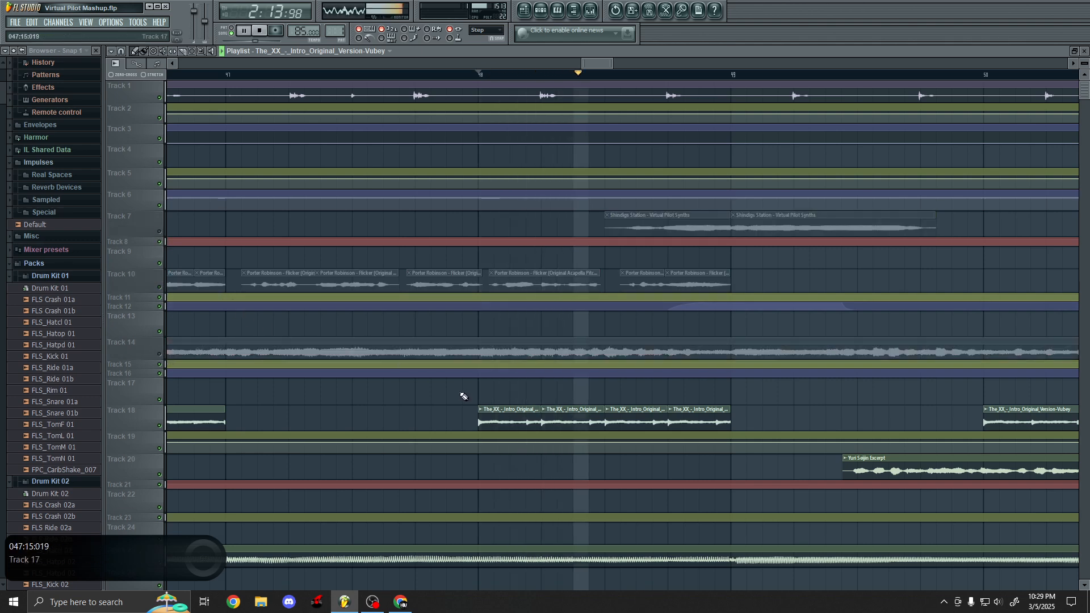
key("space")
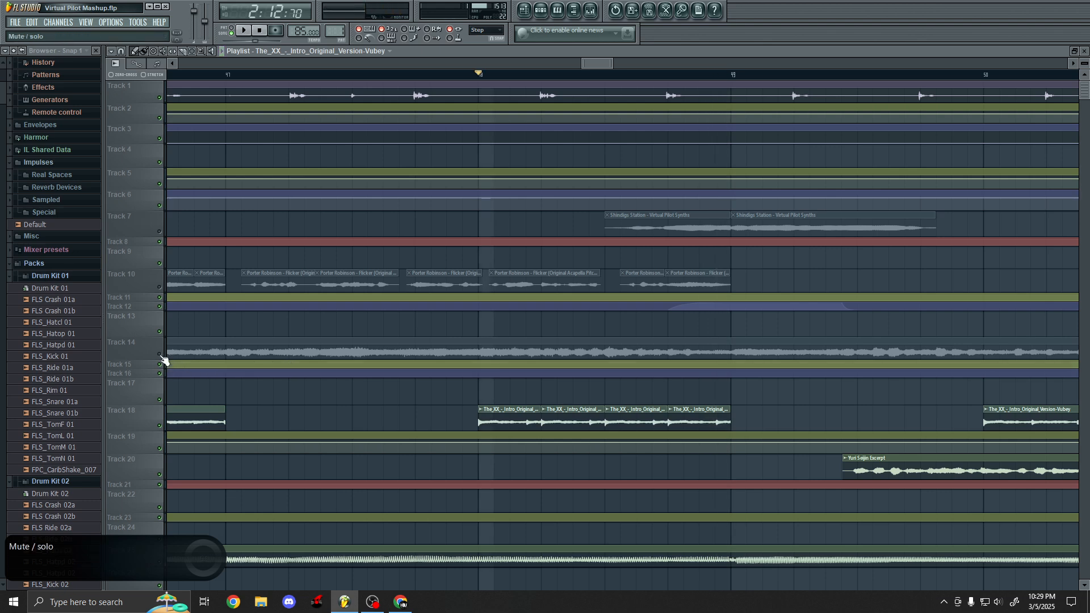
- Unmute the instruments on Track 14, the vocals on Track 10 and the synths on Track 7
left_click(160, 344)
left_click(160, 287)
scroll(176, 302, "down", 5)
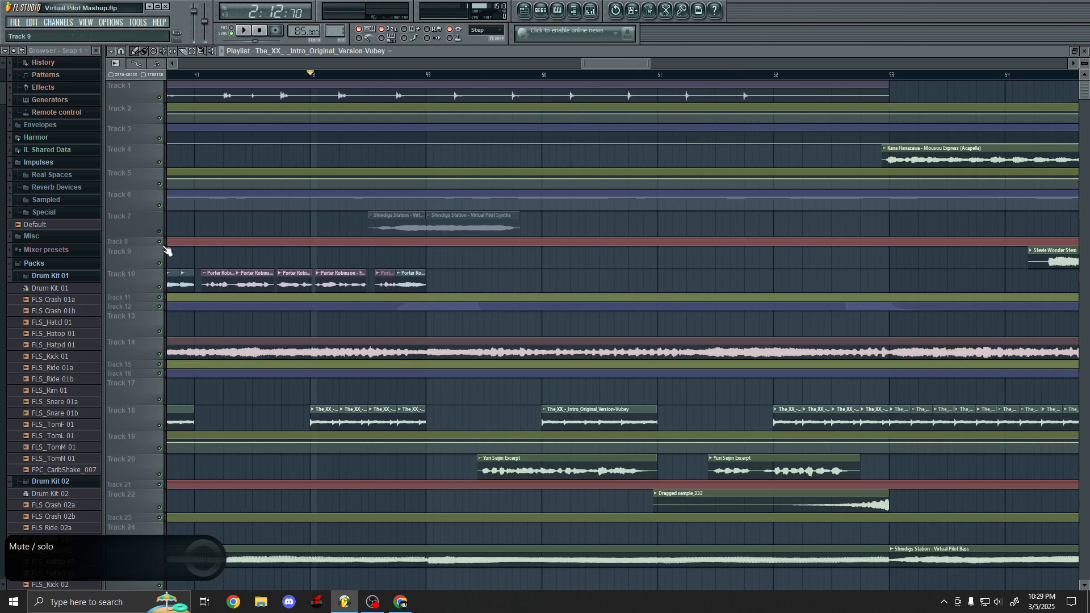
left_click(160, 231)
- Place the playhead at bar 49 and audition the Porter Robinson - Flicker clip just after bar 48 on Track 10 on its own
scroll(370, 285, "down", 3)
scroll(373, 286, "up", 2)
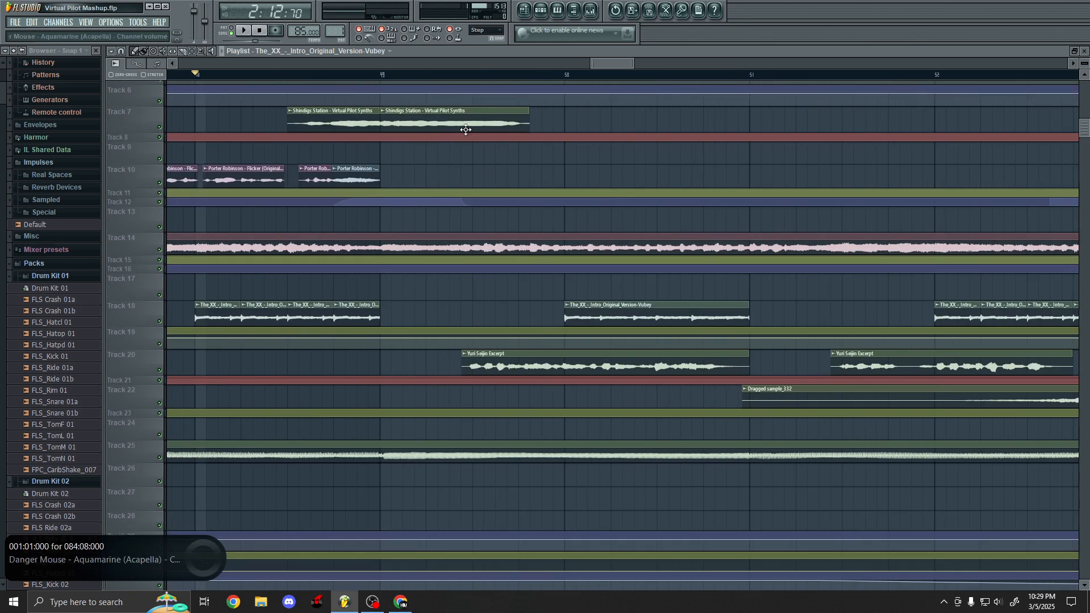
left_click(384, 75)
scroll(565, 345, "up", 3)
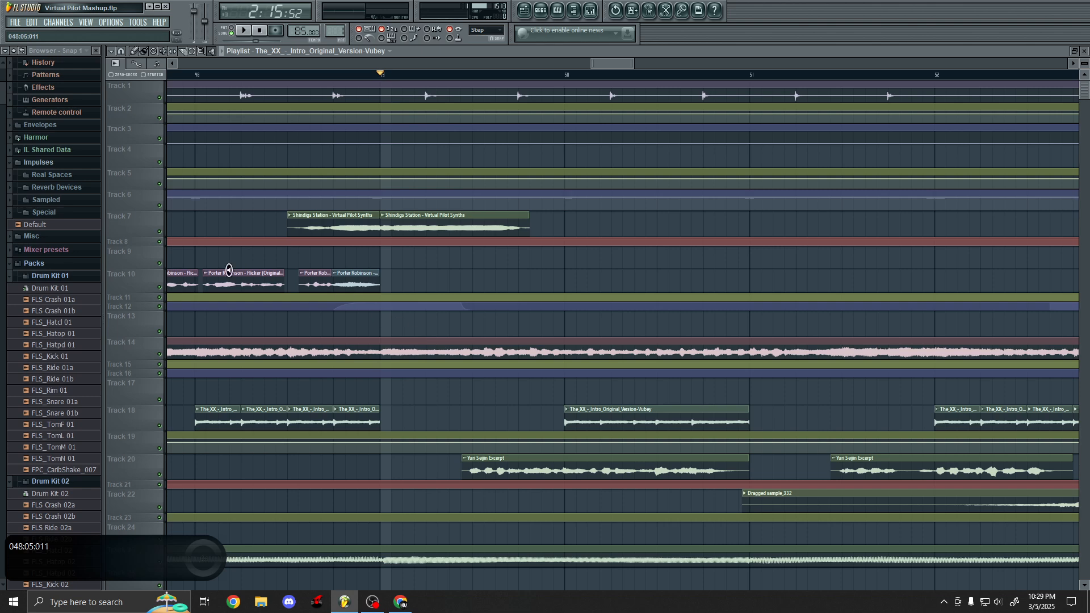
left_click(213, 282)
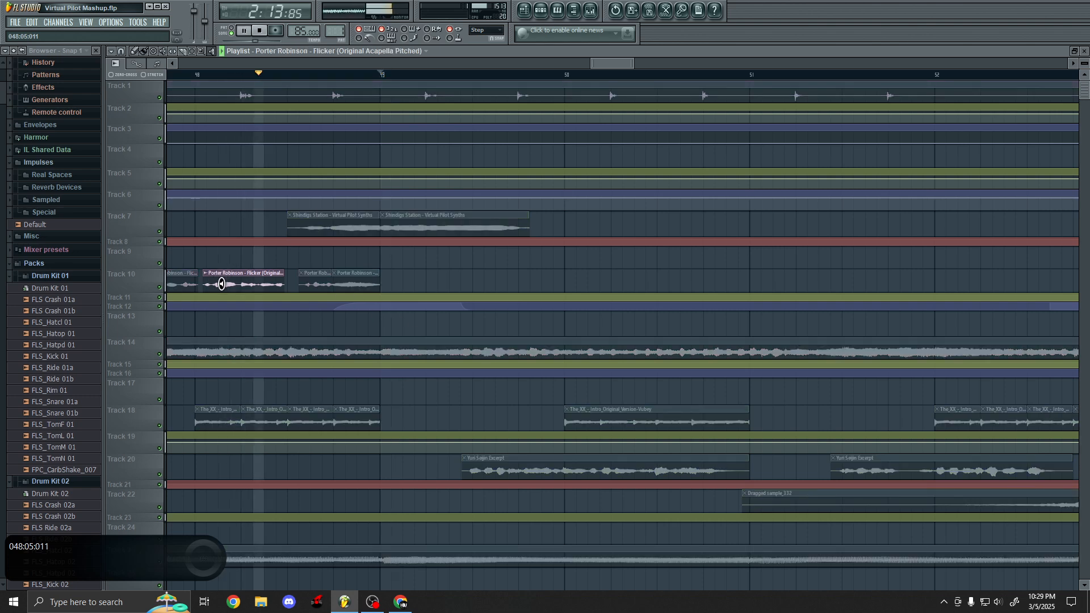
left_click(261, 31)
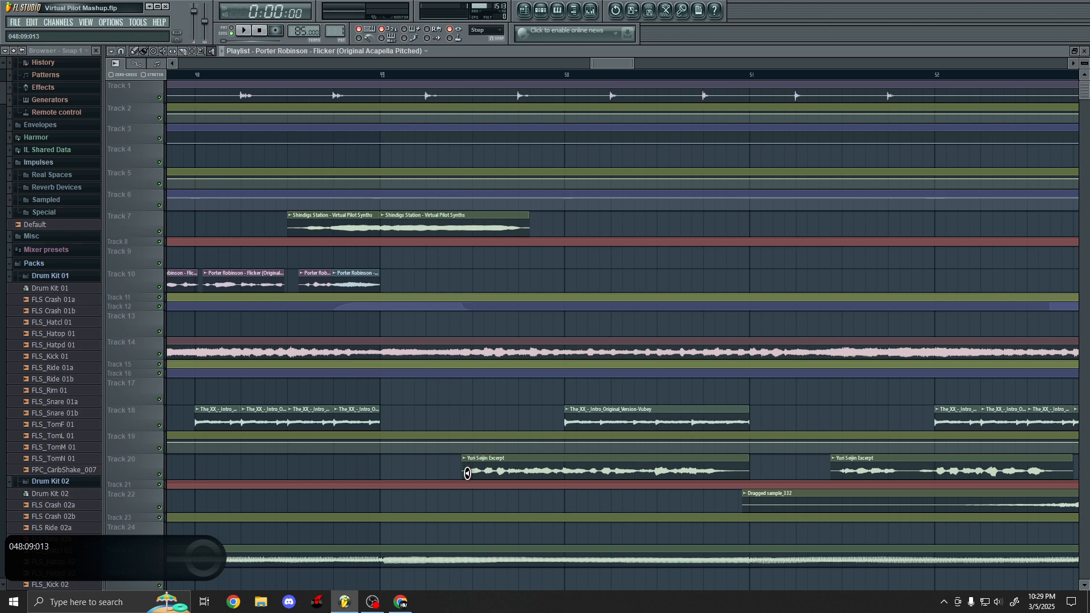
- Audition the first Yuri Seijin Excerpt clip on Track 20 on its own, and place the playhead near its start
left_click(467, 473)
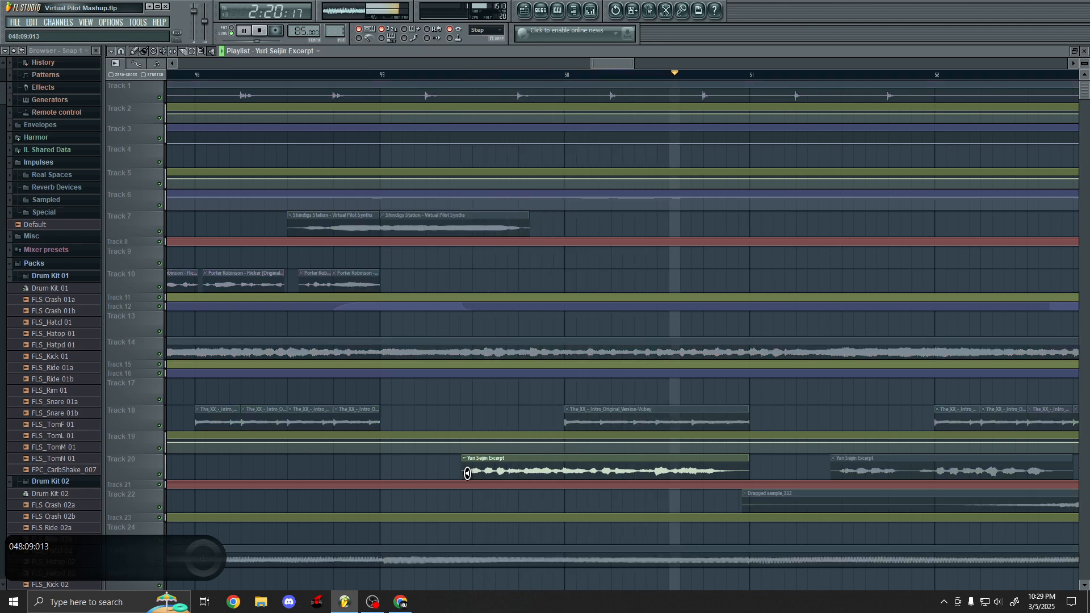
key("space")
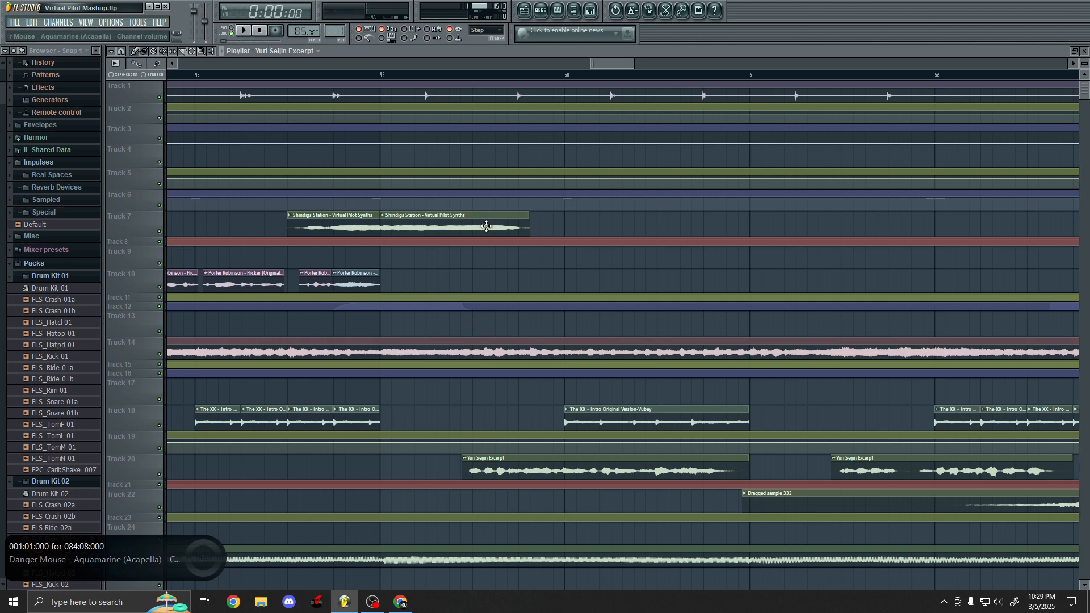
left_click(472, 75)
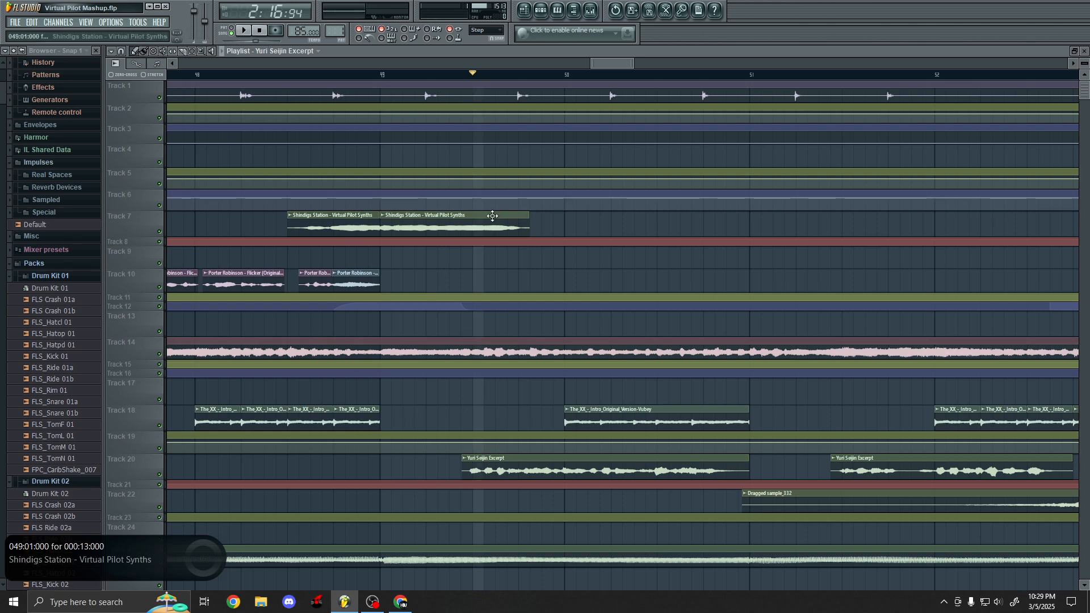
- Play the full mix from bar 51 through Dragged sample_332 on Track 22 and past bar 54, and stop playback
scroll(418, 309, "down", 3)
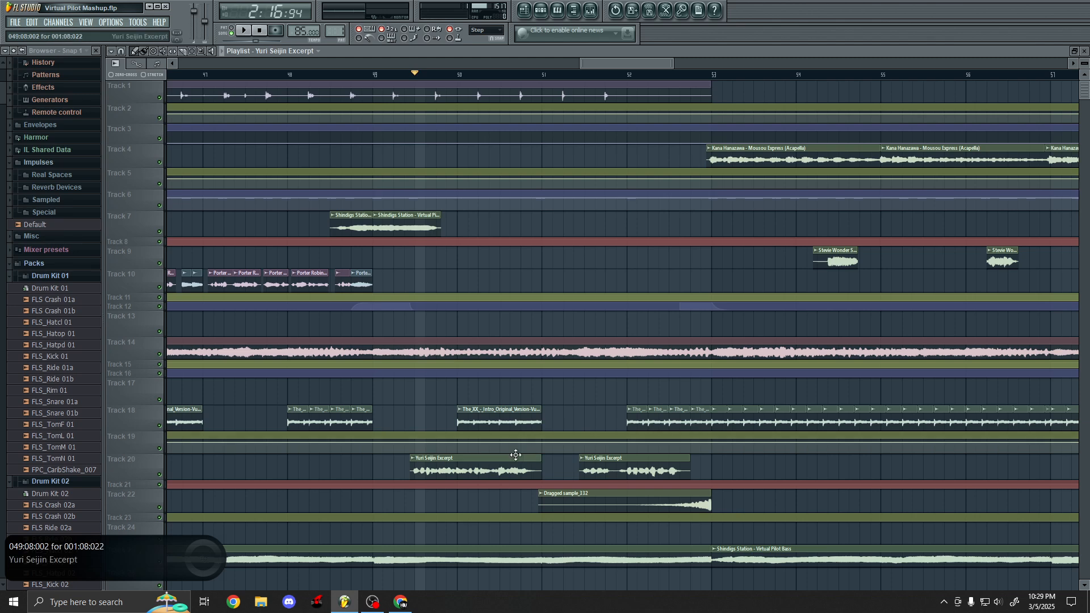
scroll(534, 451, "down", 3)
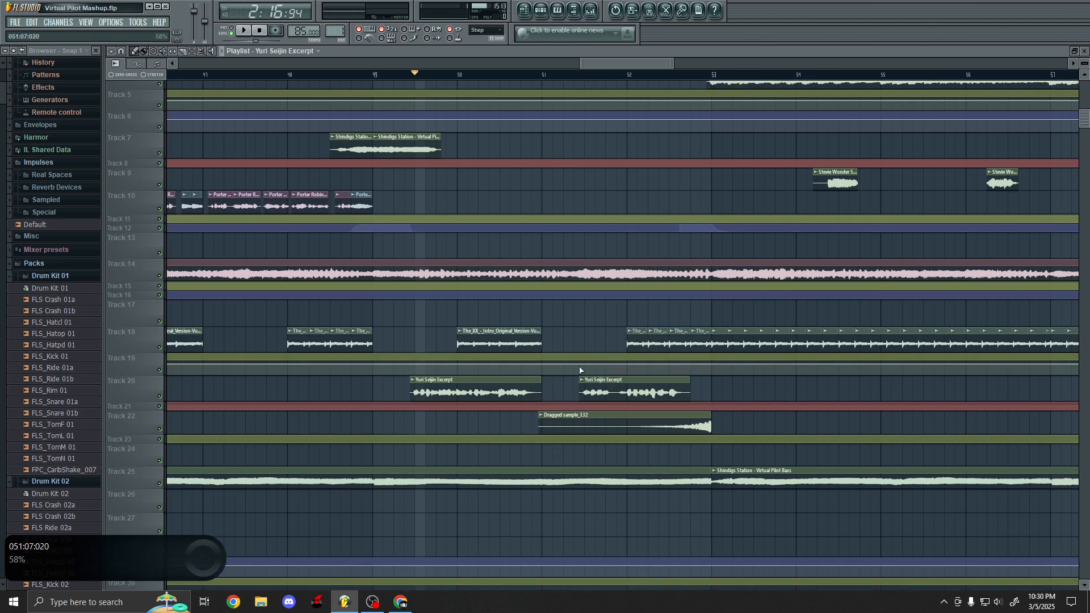
scroll(579, 366, "up", 3)
left_click(483, 77)
scroll(652, 409, "down", 2)
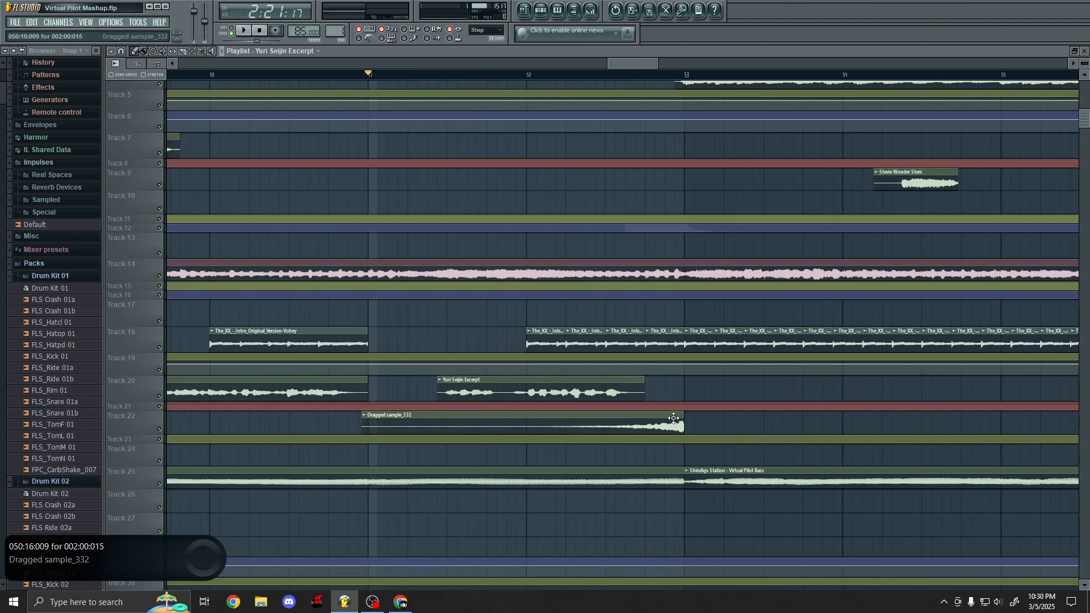
key("space")
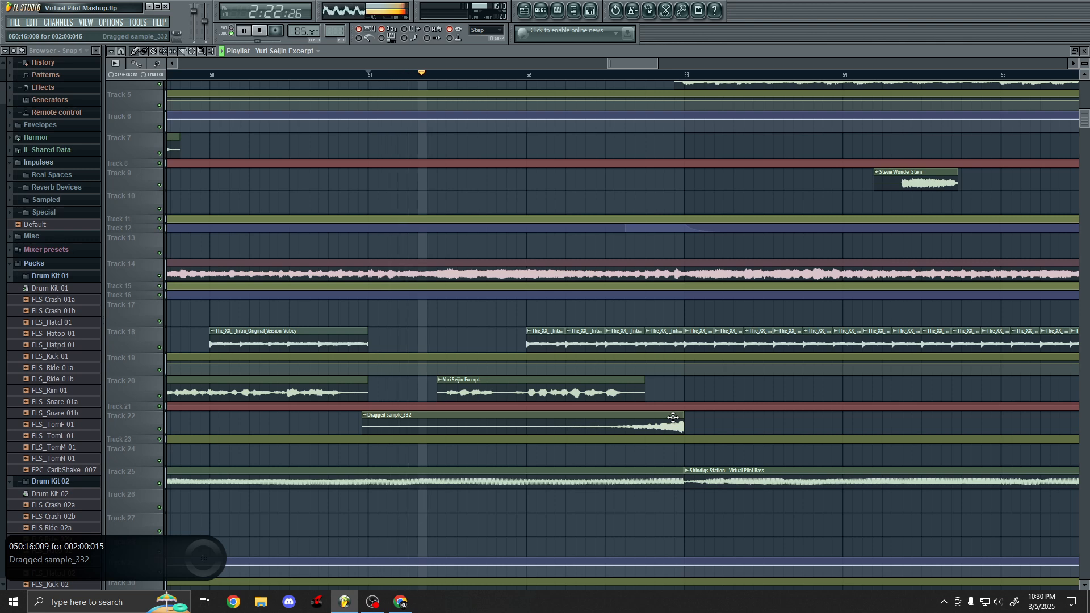
scroll(430, 415, "down", 1)
scroll(709, 419, "down", 2)
scroll(689, 429, "up", 2)
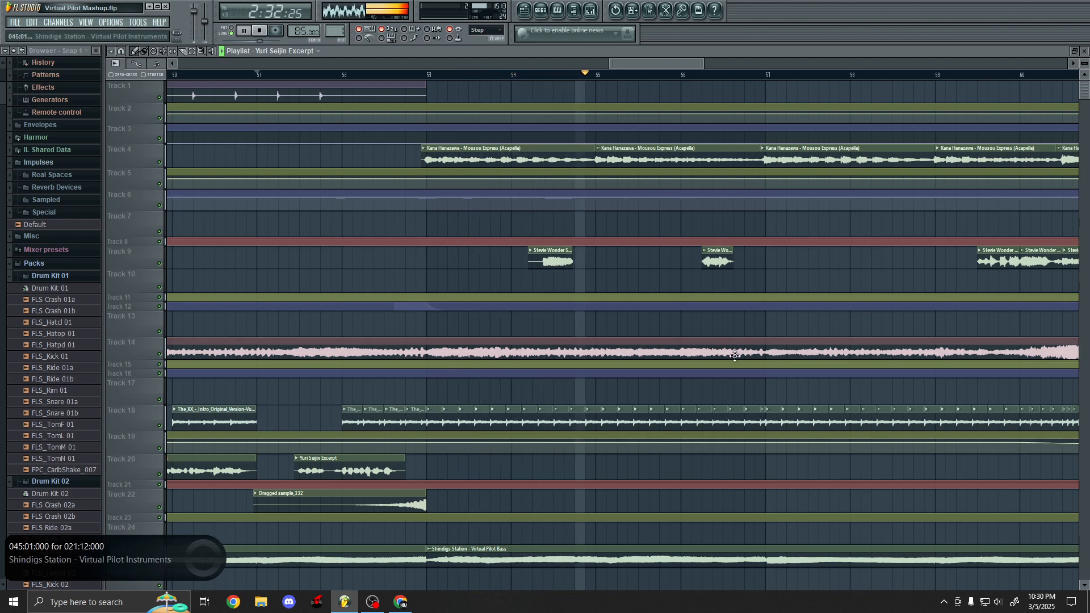
scroll(732, 356, "up", 2)
key("space")
scroll(712, 272, "down", 5)
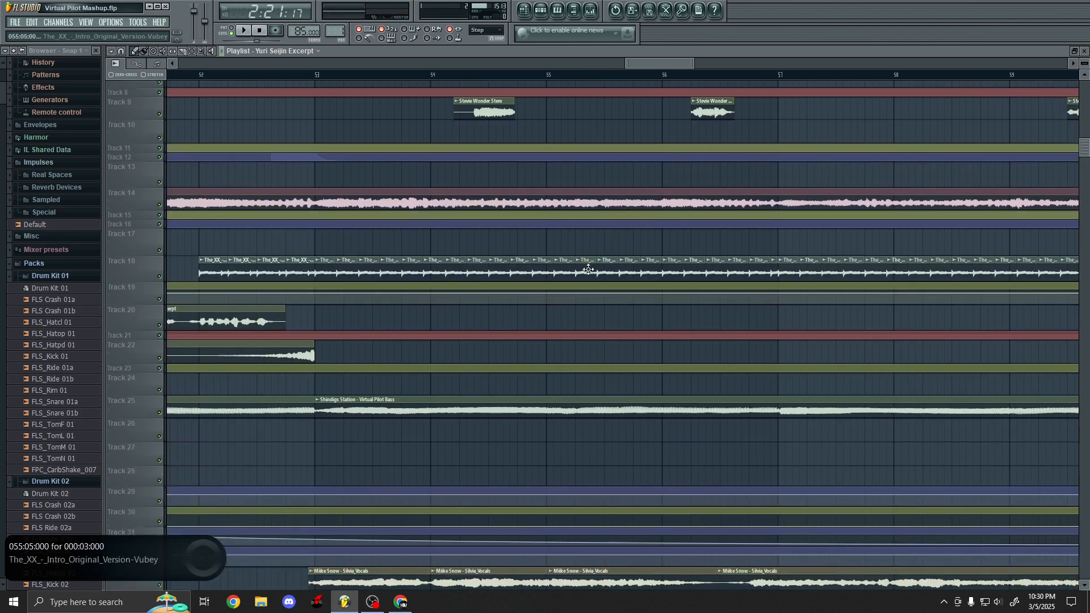
- Play from bar 53 with Tracks 18, 14, 25 and 9 muted to audition the remaining vocal clips
scroll(366, 208, "down", 2)
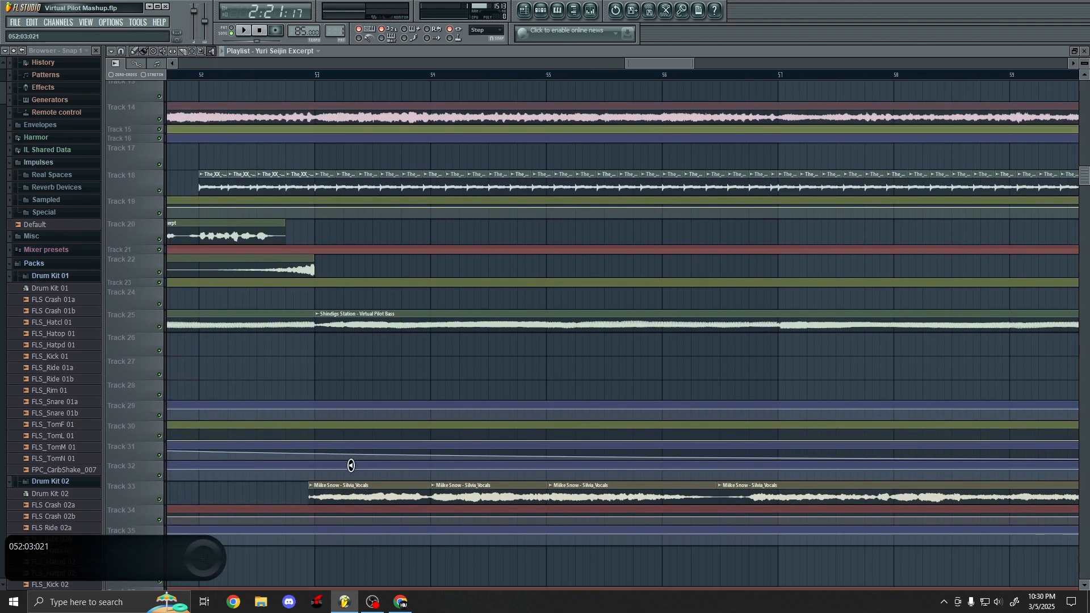
left_click(317, 75)
scroll(214, 146, "up", 3)
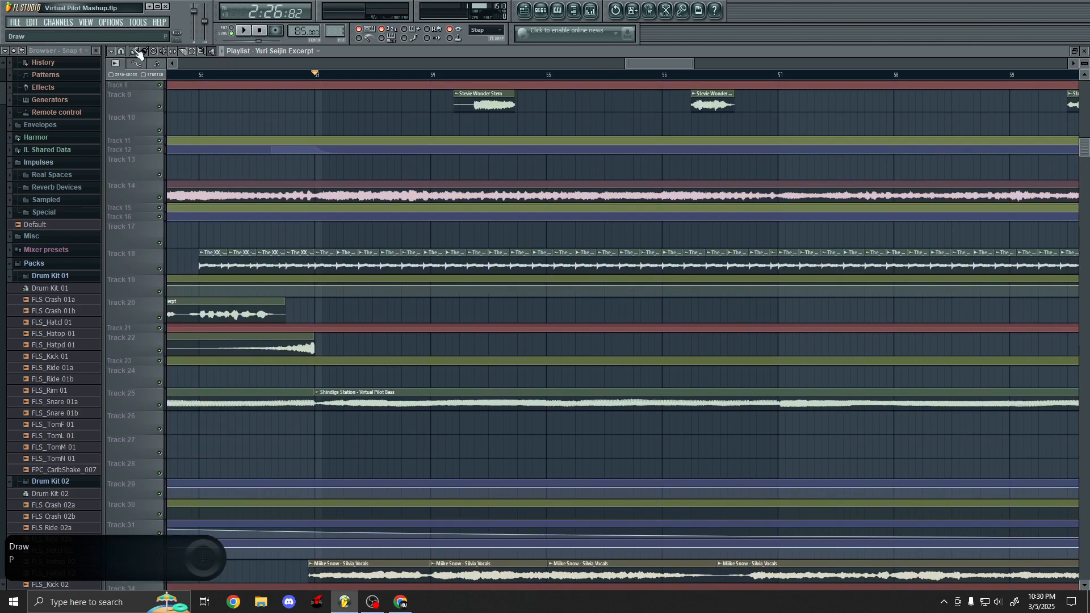
left_click(159, 269)
left_click(159, 197)
key("space")
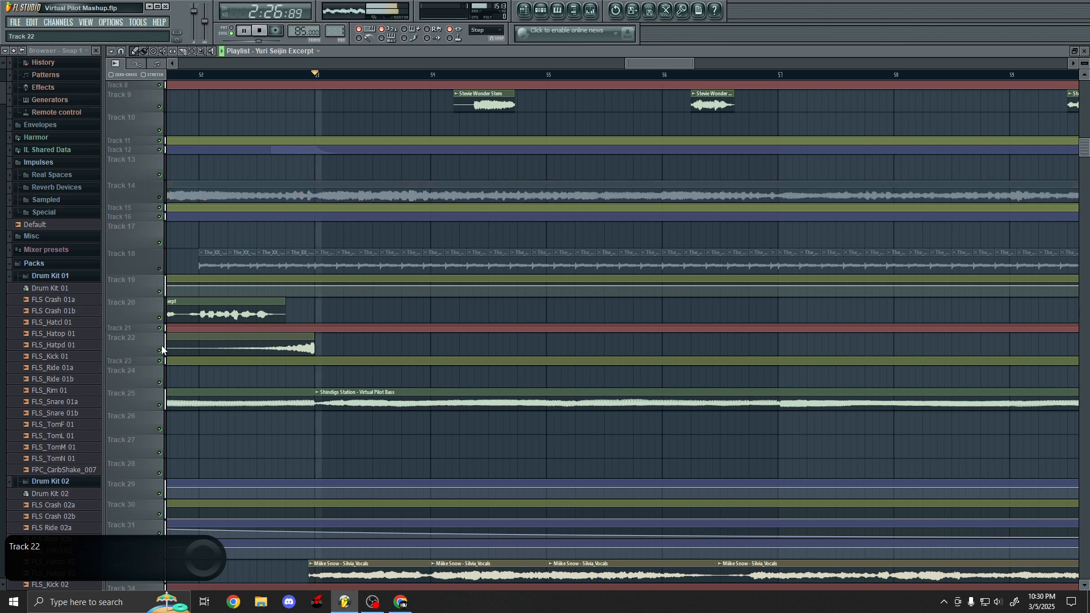
left_click(159, 405)
scroll(166, 393, "up", 3)
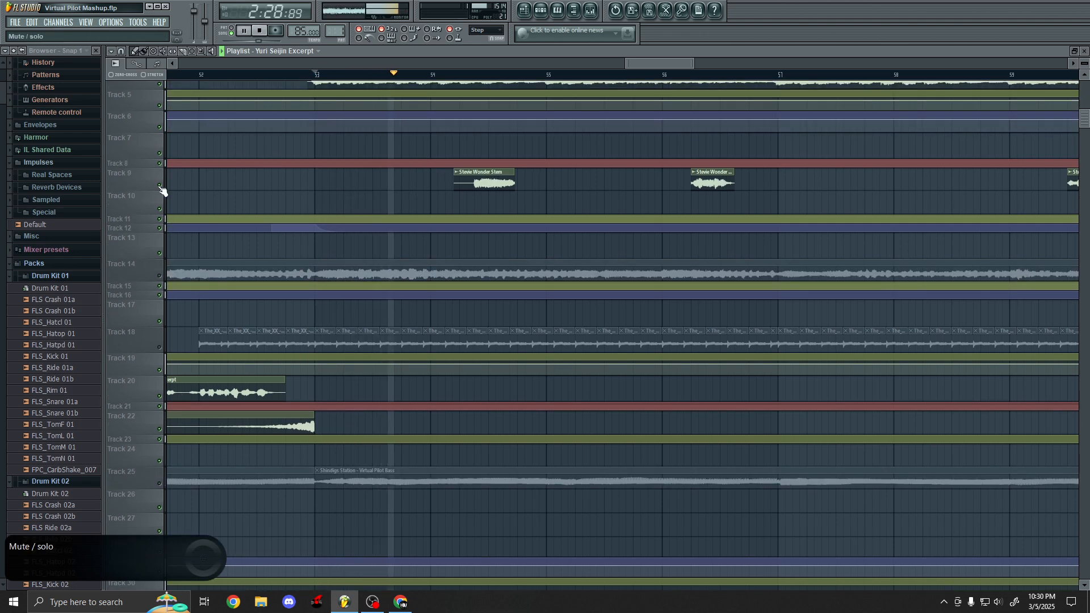
scroll(164, 363, "down", 4)
scroll(164, 367, "down", 3)
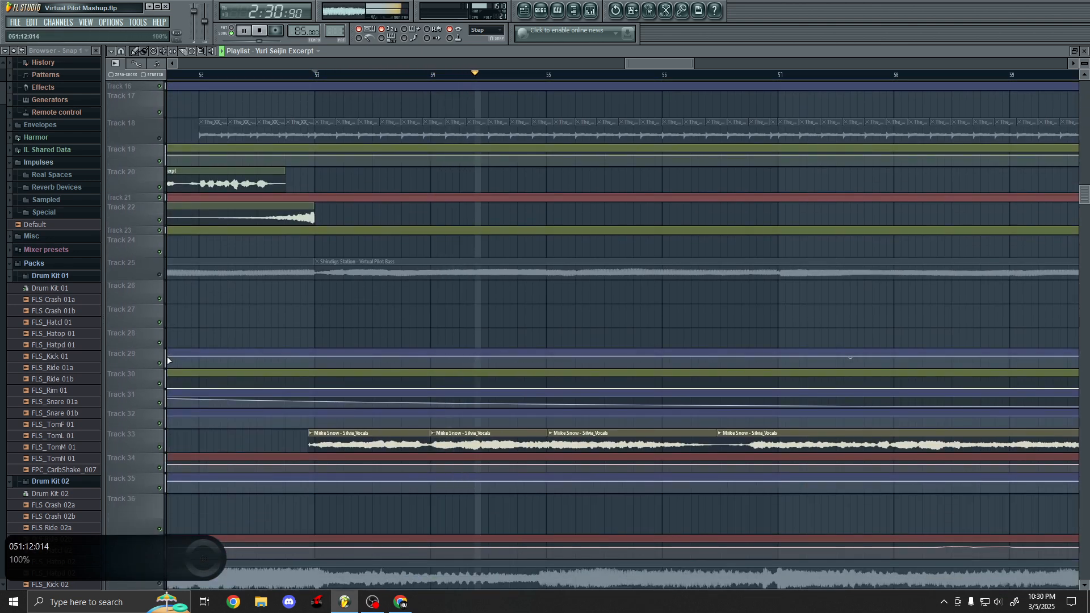
scroll(264, 367, "down", 2)
scroll(210, 379, "up", 3)
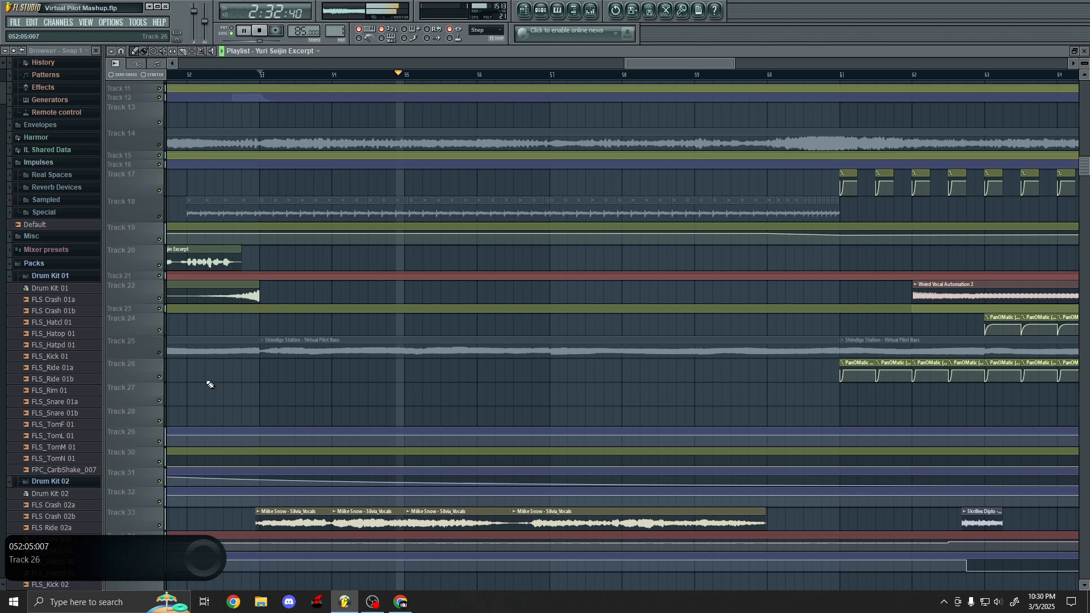
- Unmute the bass on Track 25, The XX drums on Track 18, the instruments on Track 14 and the Stevie Wonder stems on Track 9, and stop playback
left_click(159, 353)
left_click(160, 216)
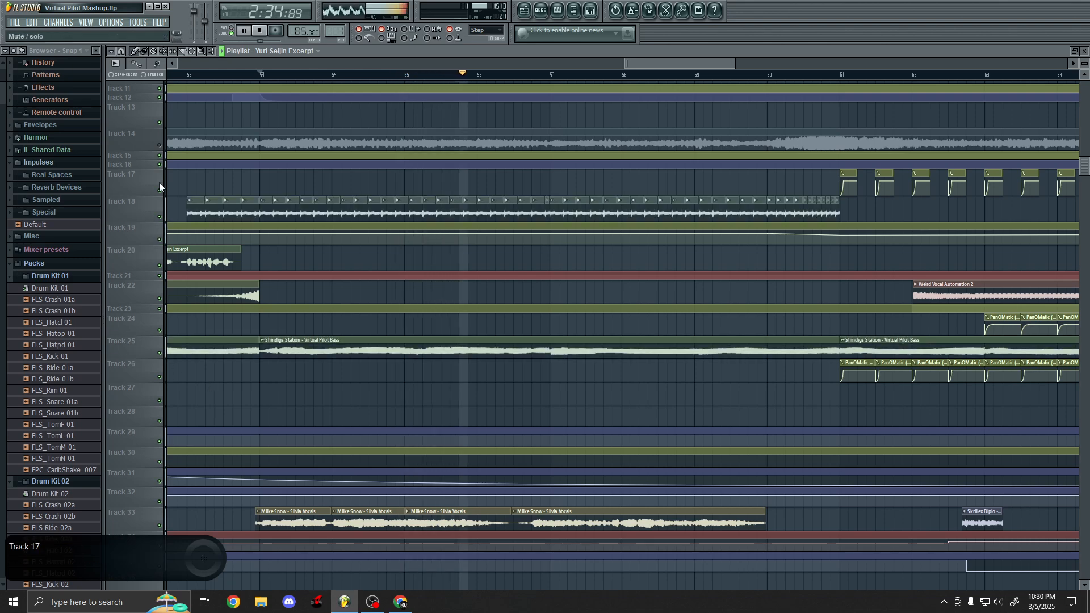
left_click(160, 145)
scroll(327, 249, "up", 3)
scroll(178, 204, "up", 3)
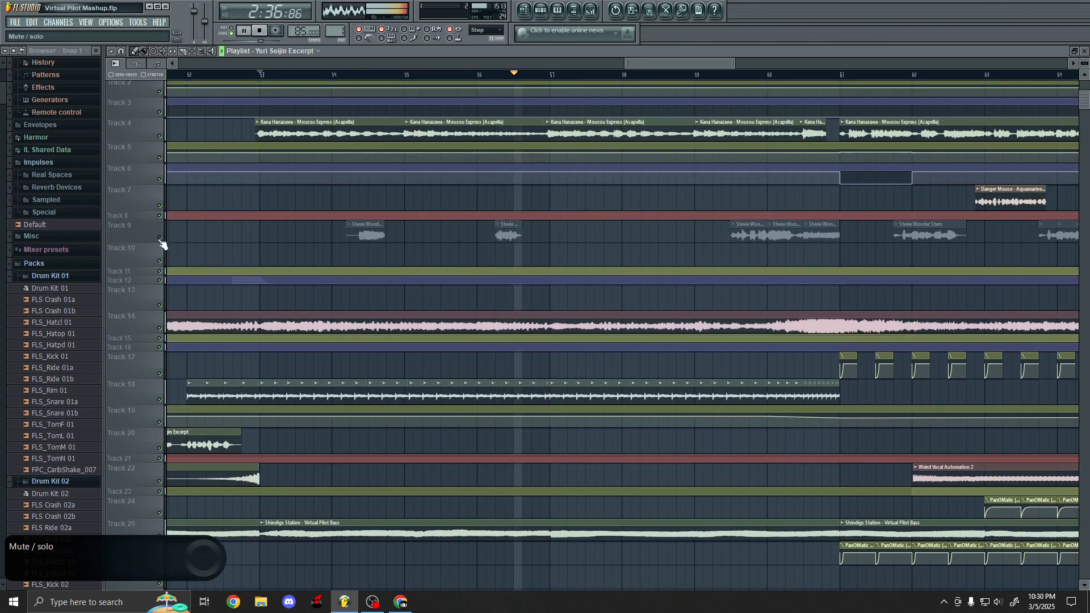
left_click(160, 236)
scroll(445, 291, "down", 5)
scroll(458, 302, "down", 6)
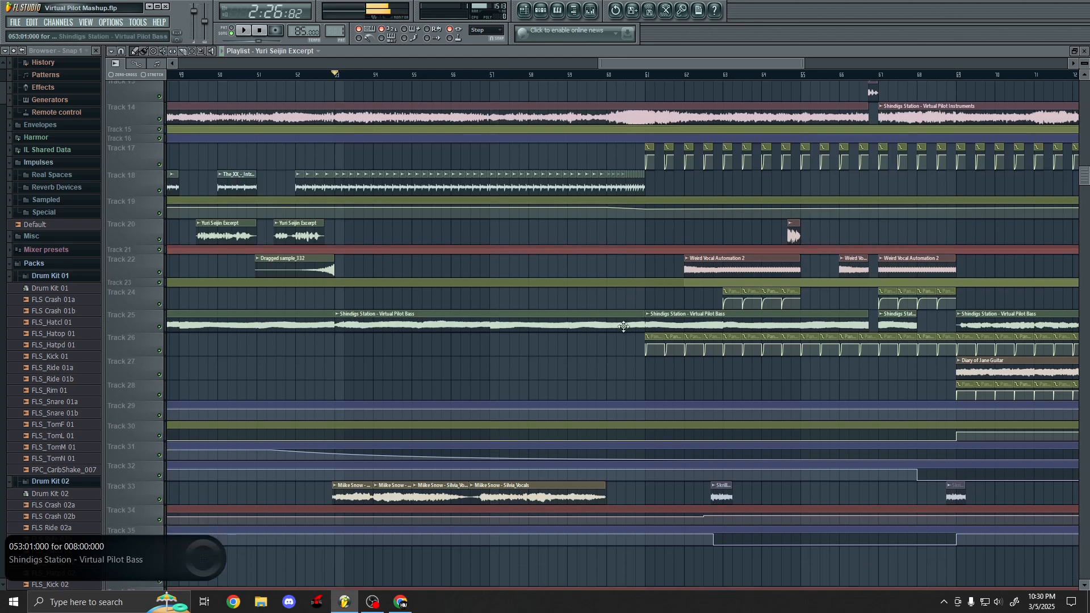
key("space")
- Play from bar 53 with the Miike Snow - Silvia_Vocals clips on Track 33 muted
scroll(387, 343, "up", 2)
scroll(392, 335, "up", 4)
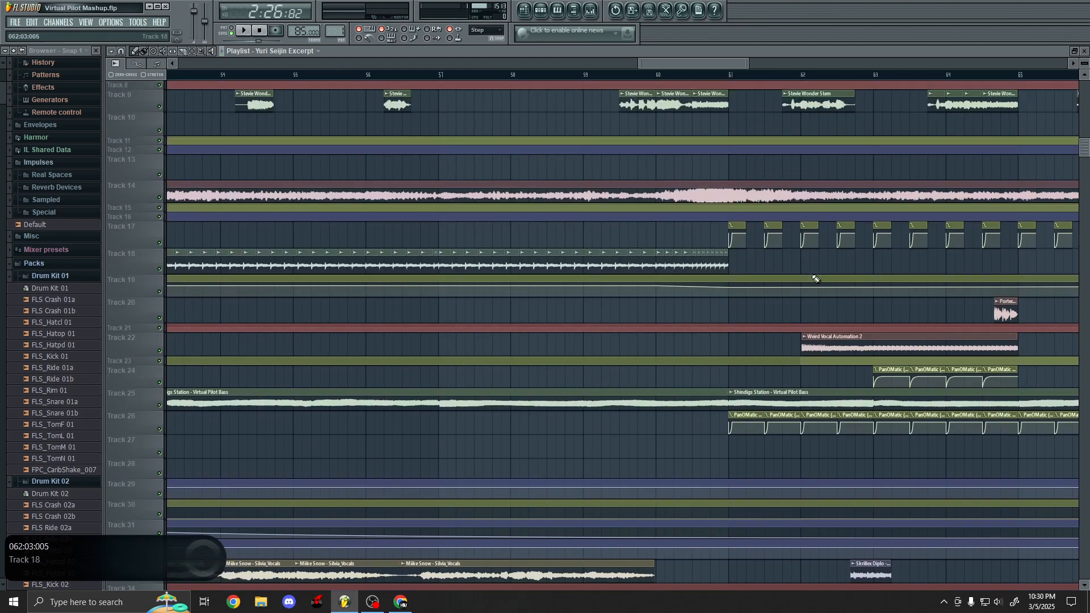
scroll(375, 295, "up", 3)
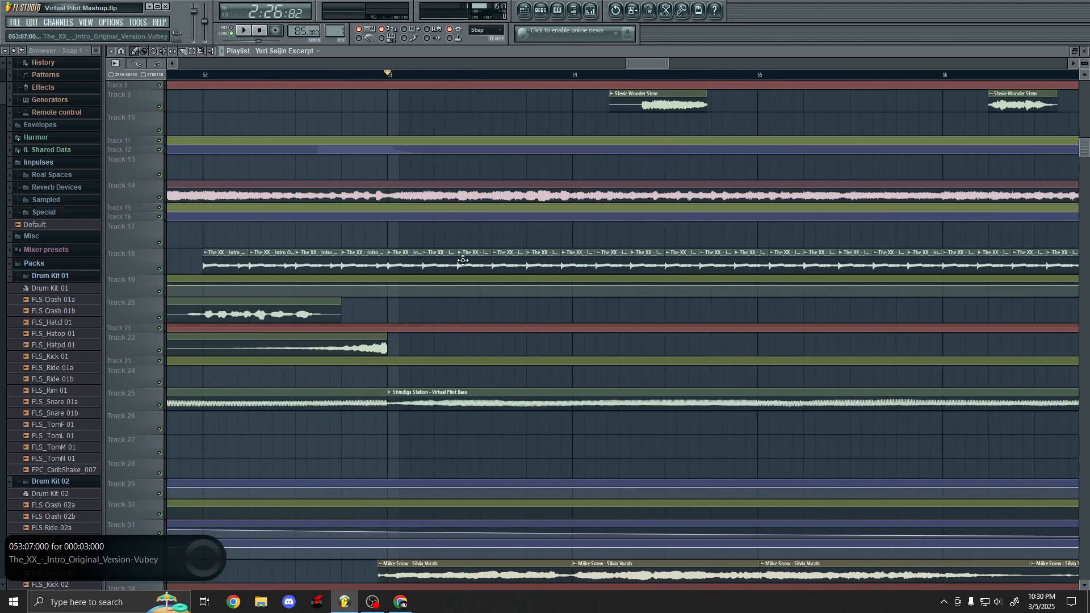
scroll(407, 261, "up", 2)
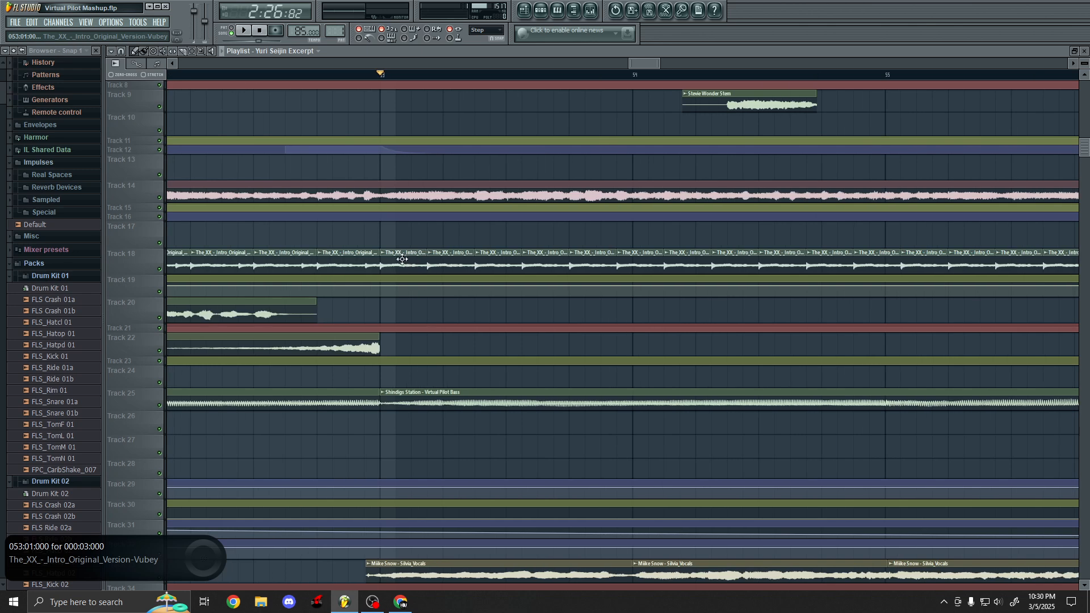
scroll(341, 170, "up", 3)
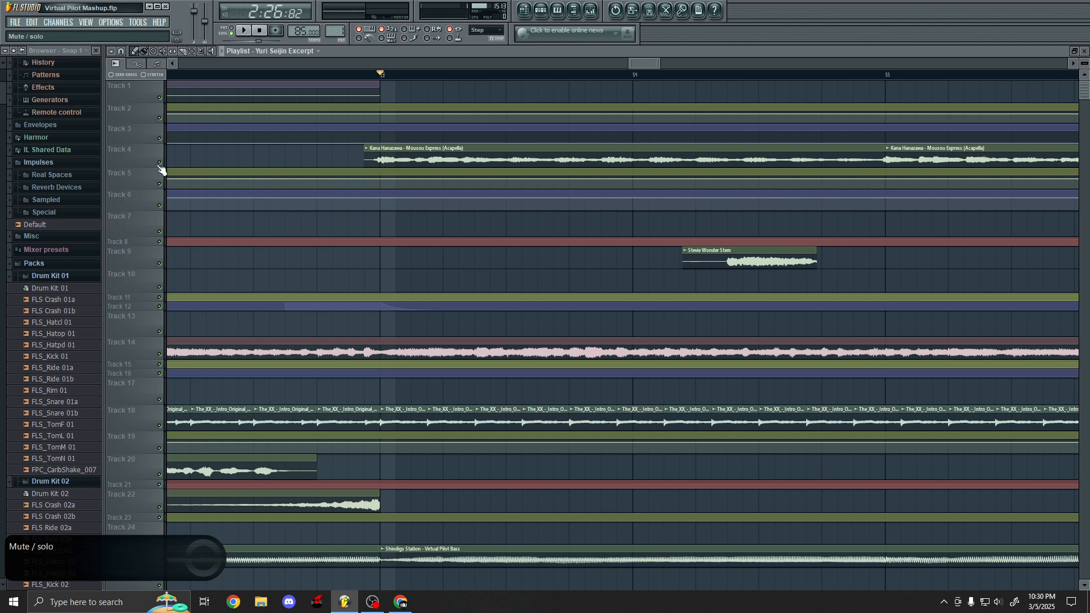
key("space")
scroll(163, 341, "down", 6)
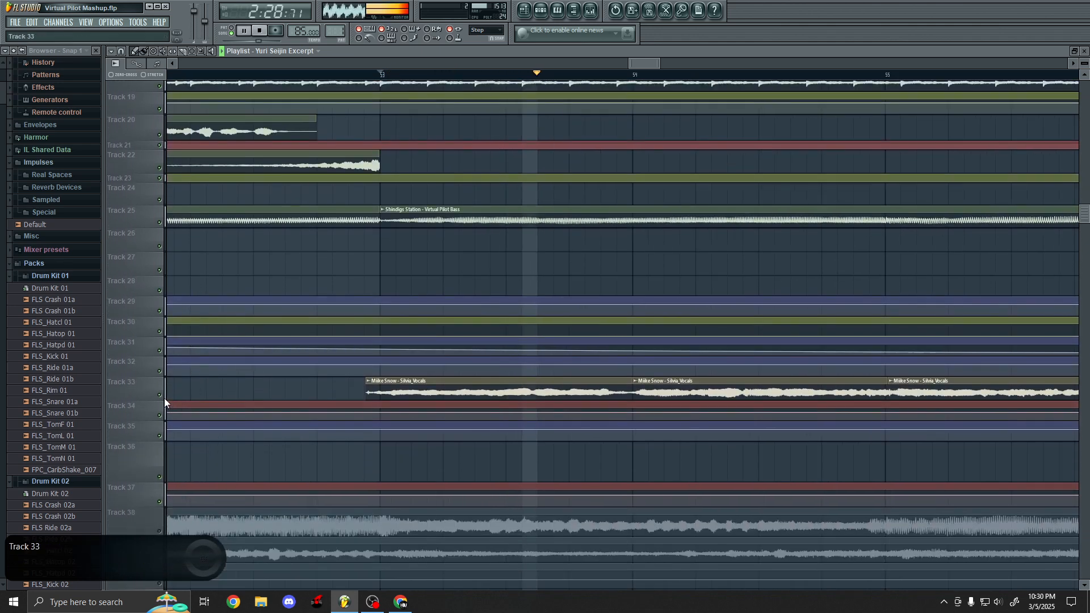
scroll(162, 387, "up", 3)
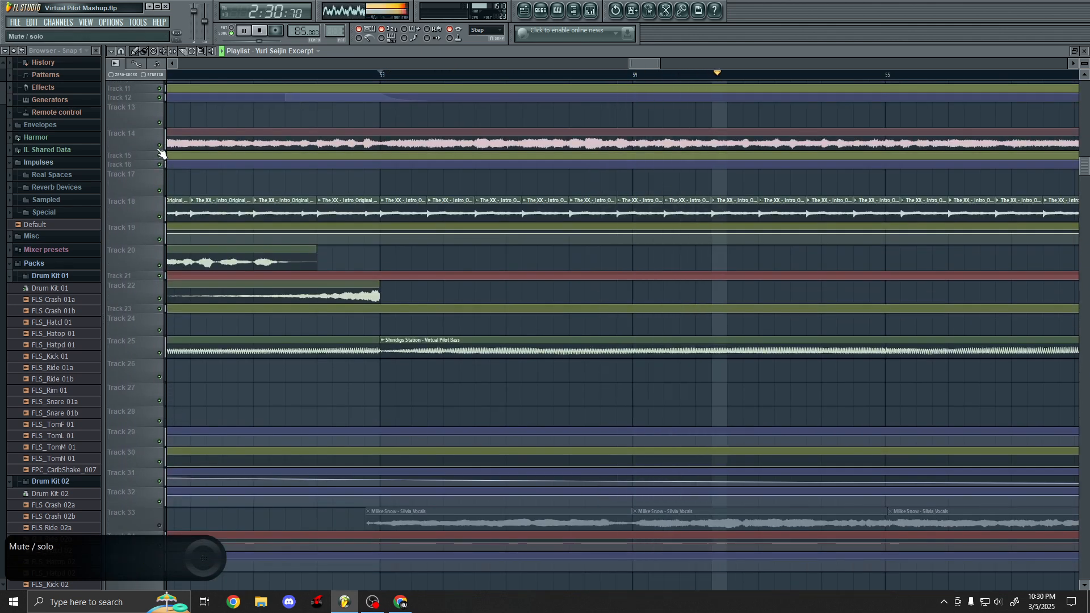
- Audition The XX intro clips on Track 18 past bar 57 with the instruments on Track 14 muted, stop playback and unmute Track 14
scroll(162, 178, "up", 3)
scroll(608, 392, "down", 2, "ctrl")
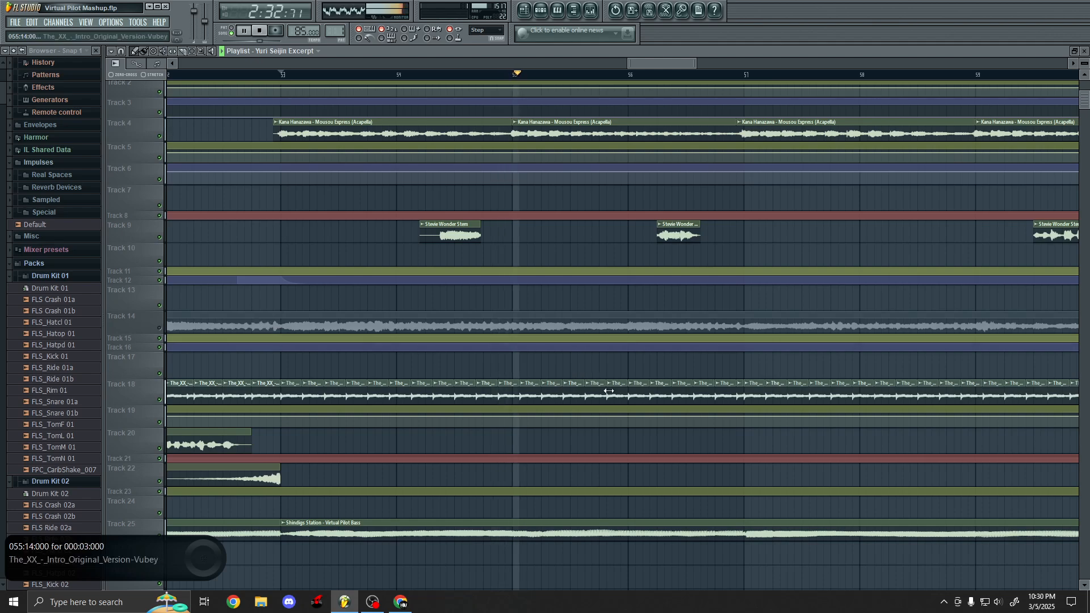
scroll(608, 391, "up", 2, "ctrl")
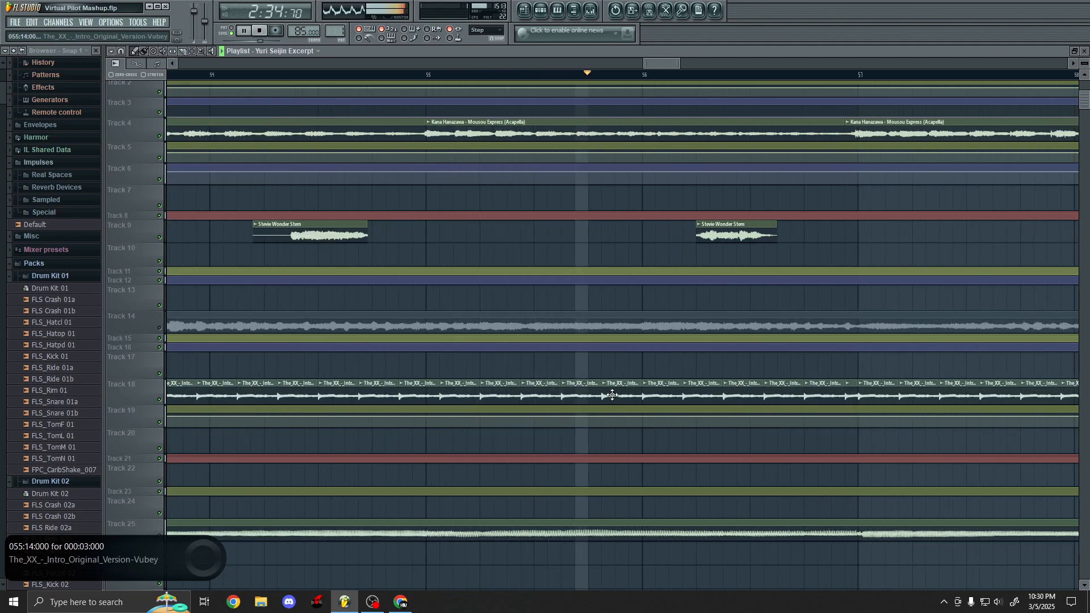
scroll(364, 379, "right", 2)
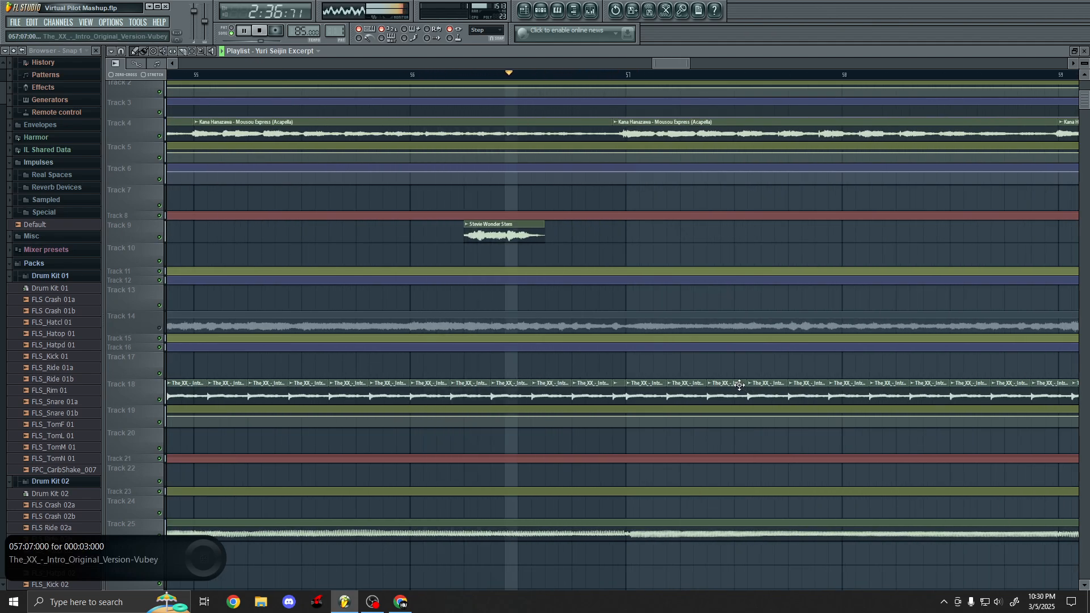
scroll(482, 367, "down", 2, "ctrl")
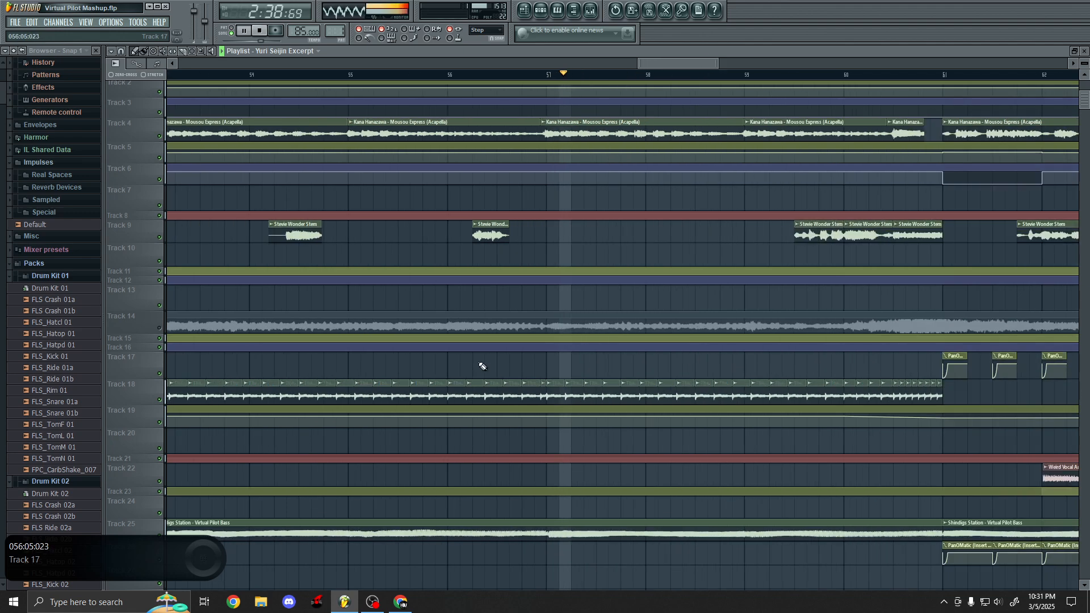
key("space")
left_click(163, 326)
- Place the playhead at bar 60, play the full mix through bar 61 and past bar 63, and stop playback
scroll(318, 360, "down", 2, "ctrl")
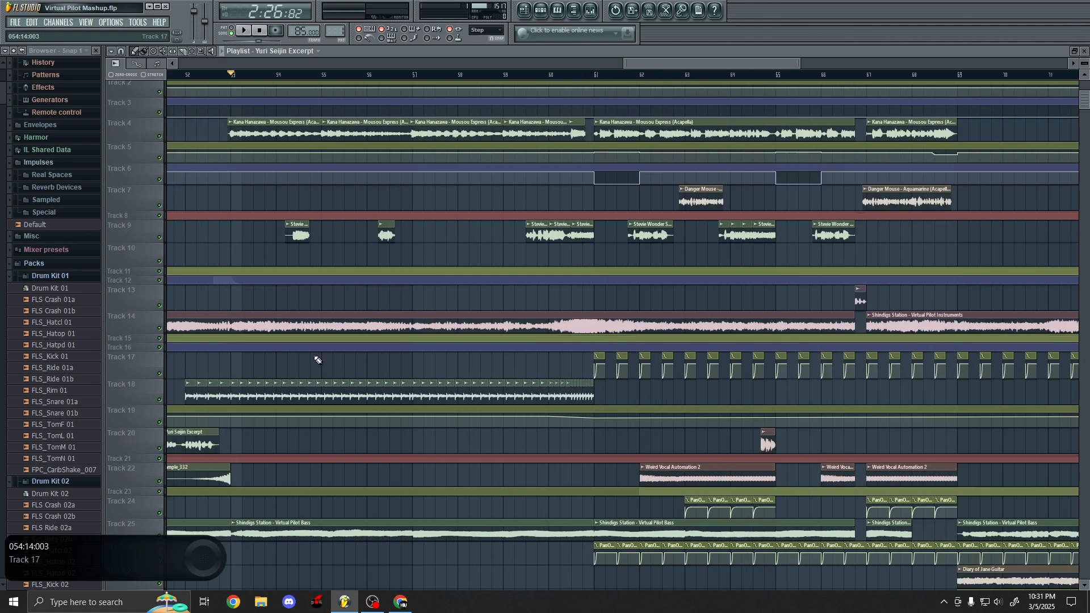
scroll(317, 360, "down", 8)
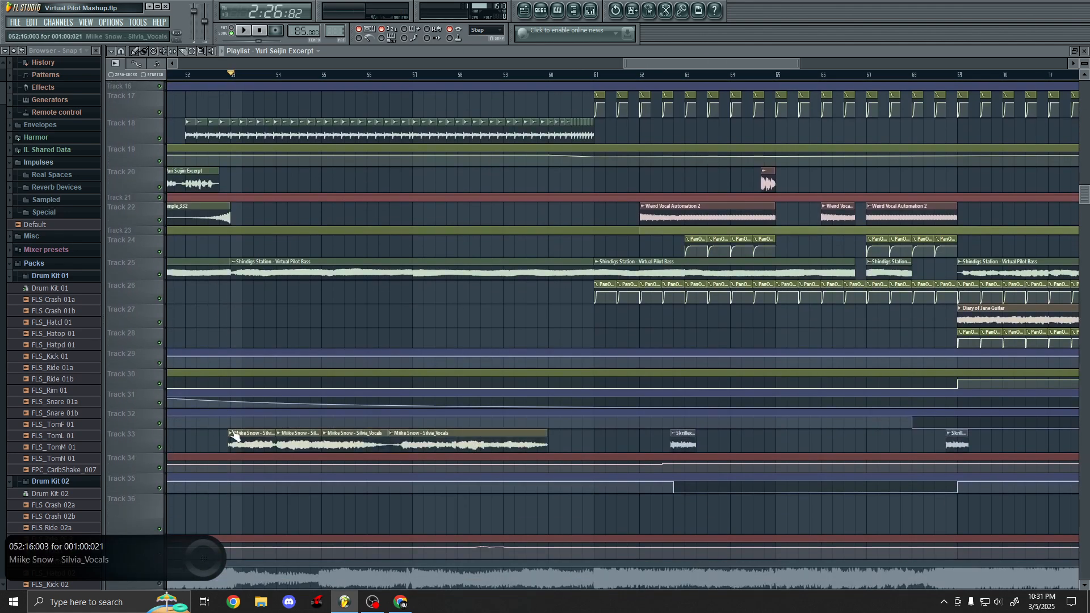
scroll(309, 401, "up", 8)
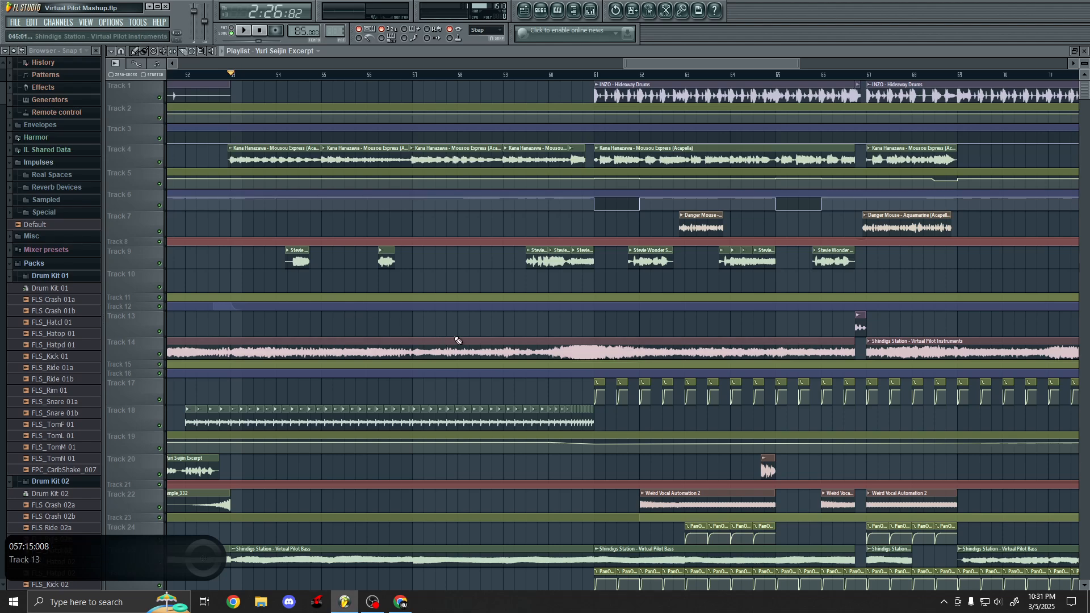
scroll(591, 277, "up", 2, "ctrl")
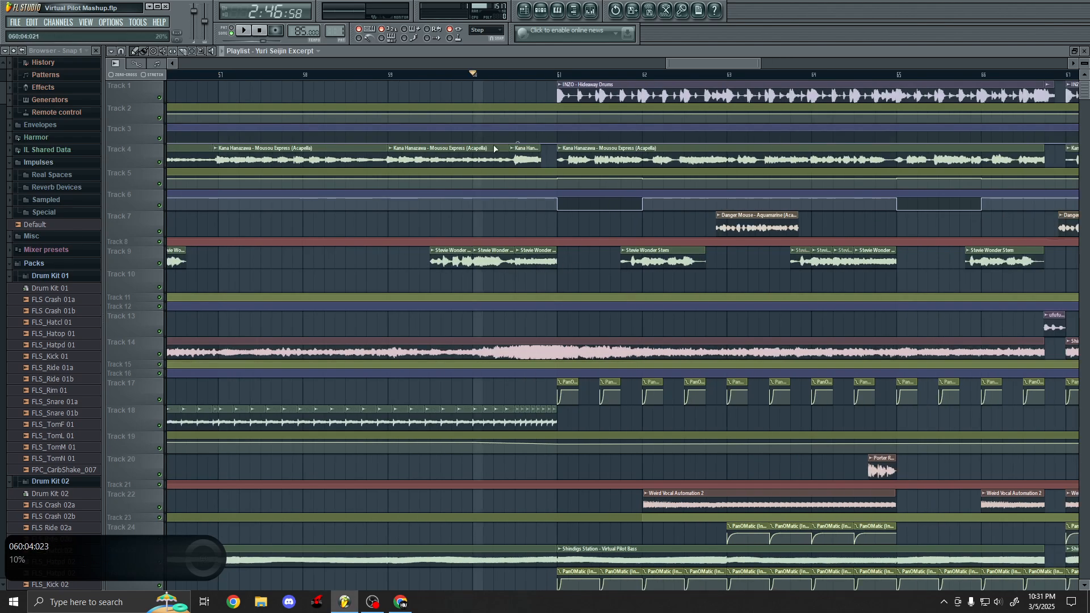
scroll(493, 145, "down", 6)
scroll(544, 249, "up", 6)
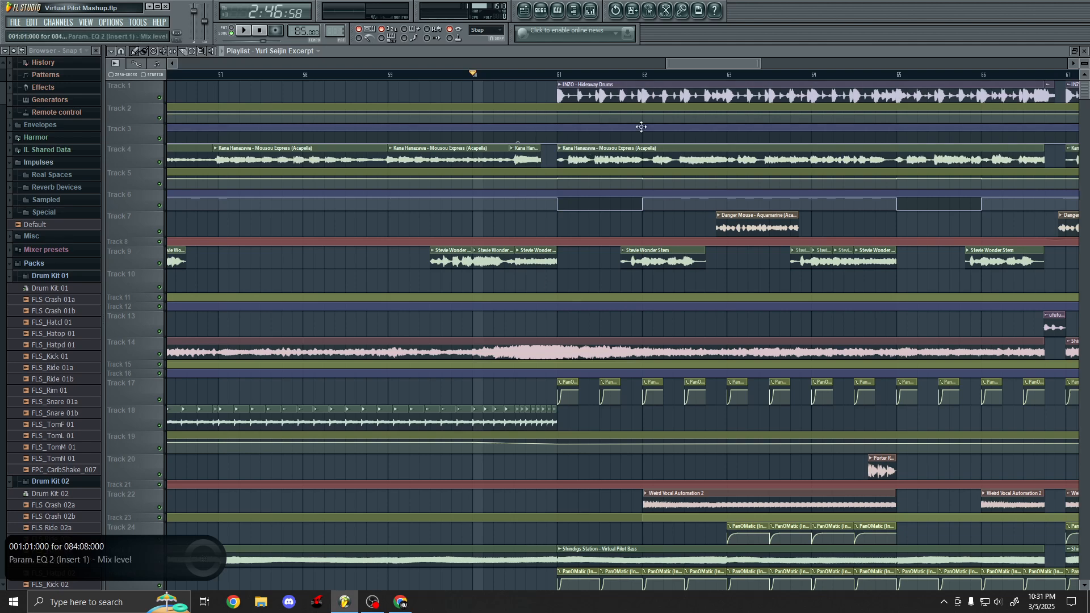
key("space")
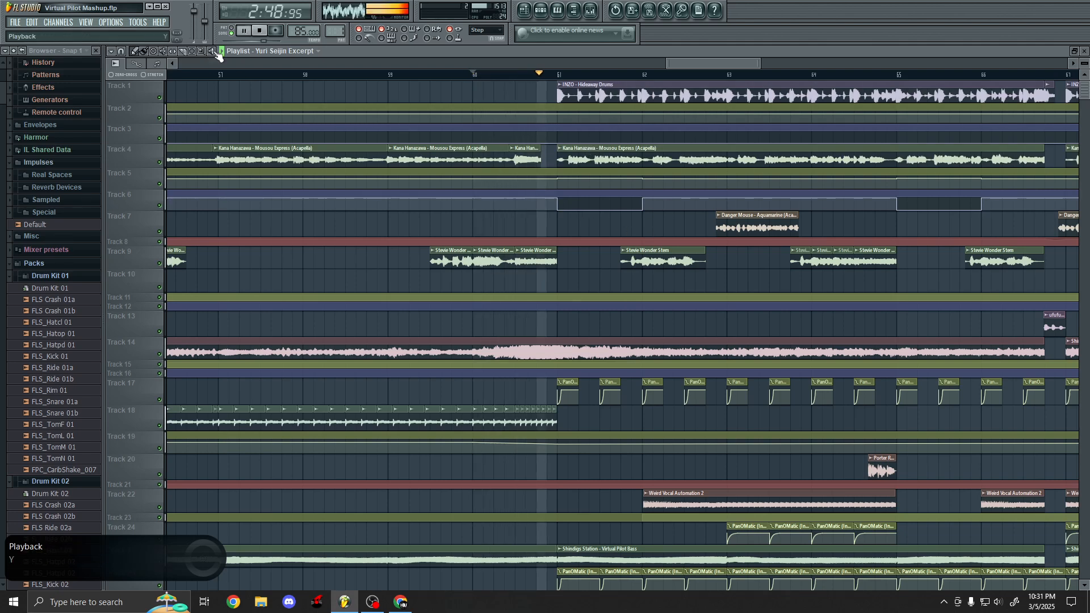
scroll(920, 367, "up", 3)
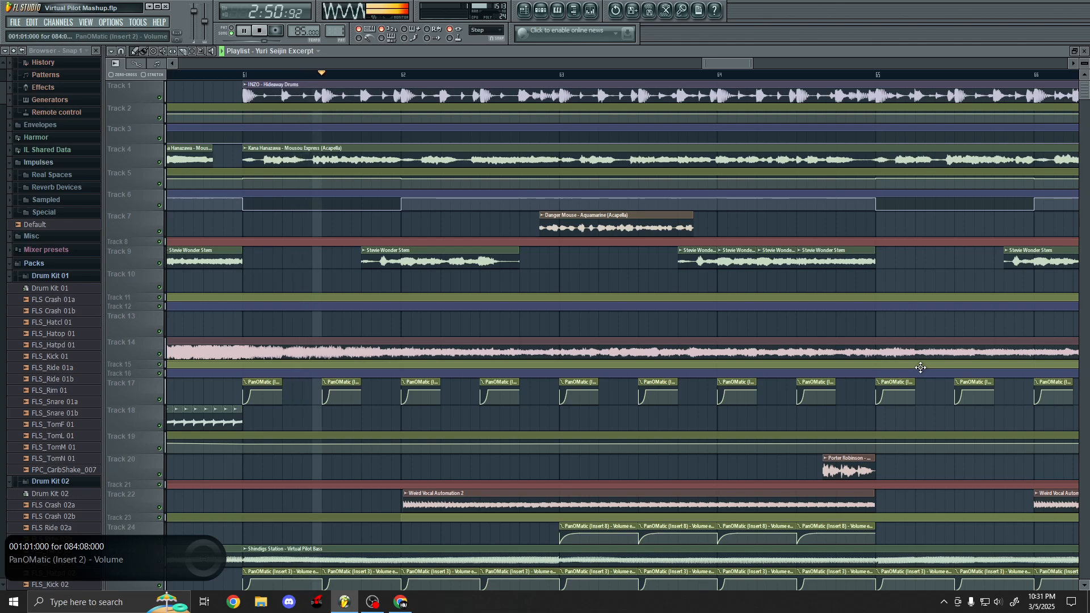
scroll(624, 368, "down", 2)
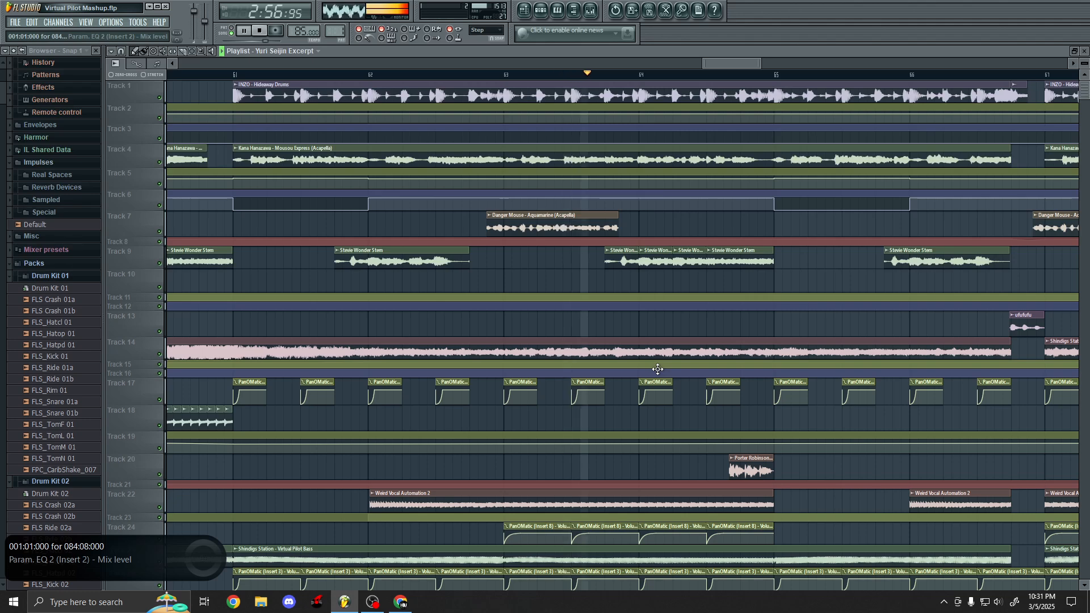
scroll(608, 340, "up", 4)
key("space")
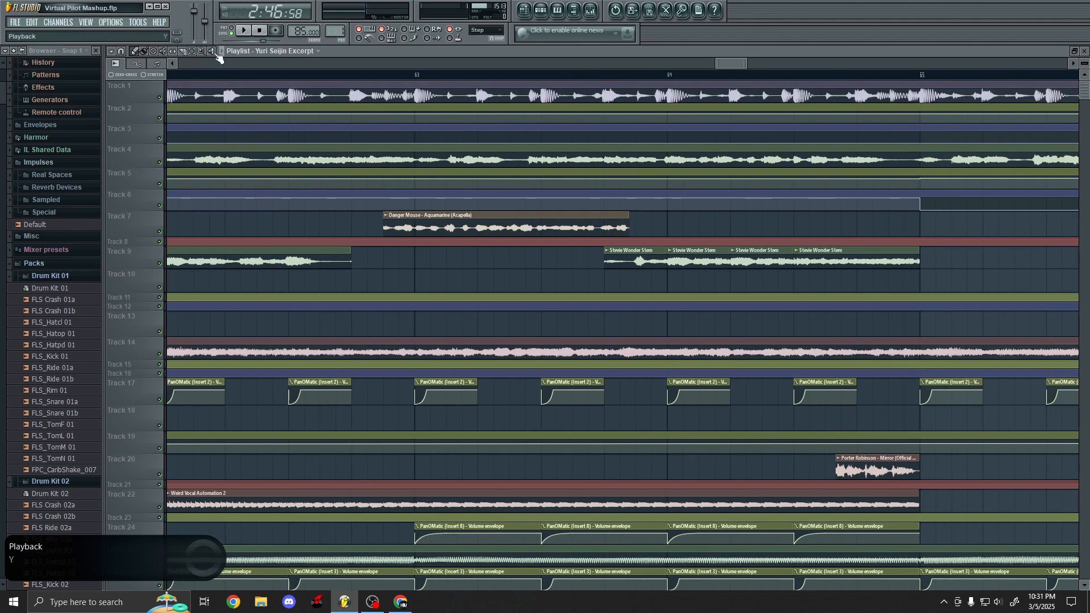
- Audition the Danger Mouse - Aquamarine (Acapella) clip just before bar 63 on Track 7 on its own, and return to the Draw tool
left_click(212, 51)
left_click(389, 221)
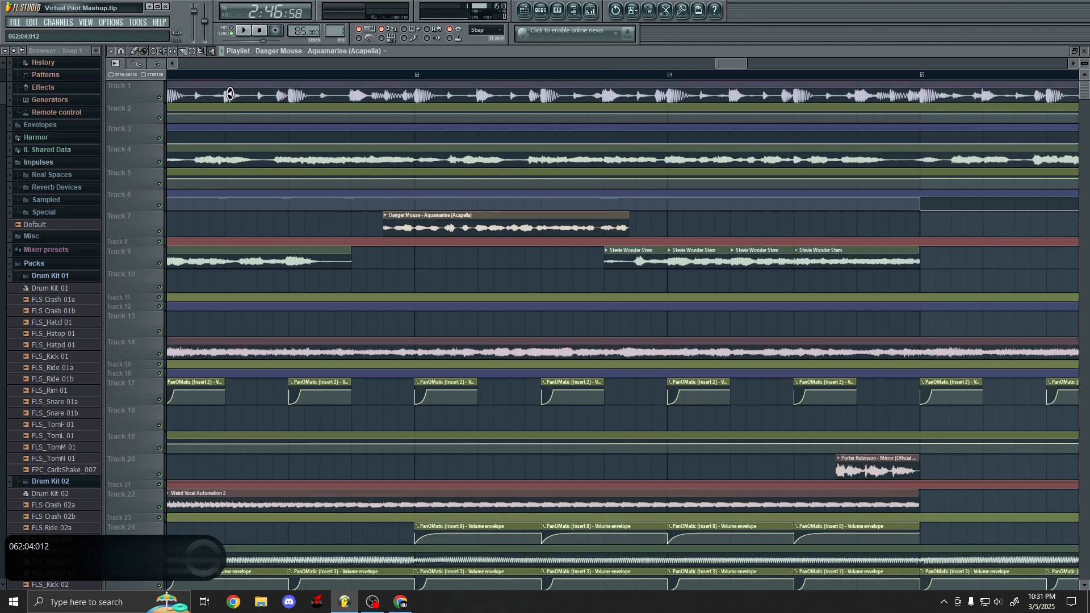
left_click(135, 52)
- Play the full mix around bars 65 and 66, starting again from bar 66, and stop playback
scroll(358, 242, "down", 1, "ctrl")
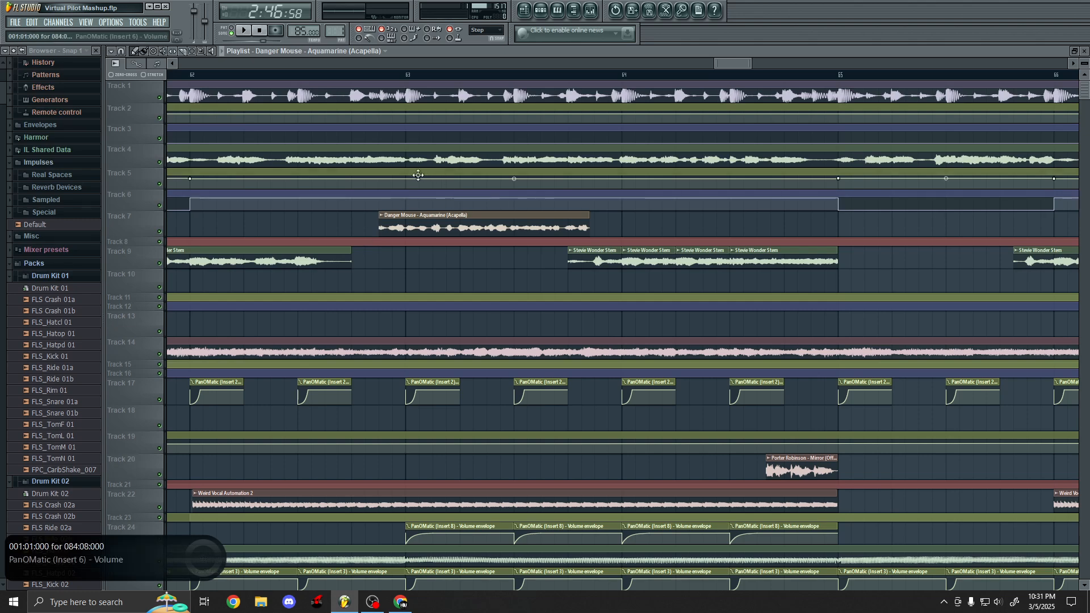
scroll(386, 182, "down", 2)
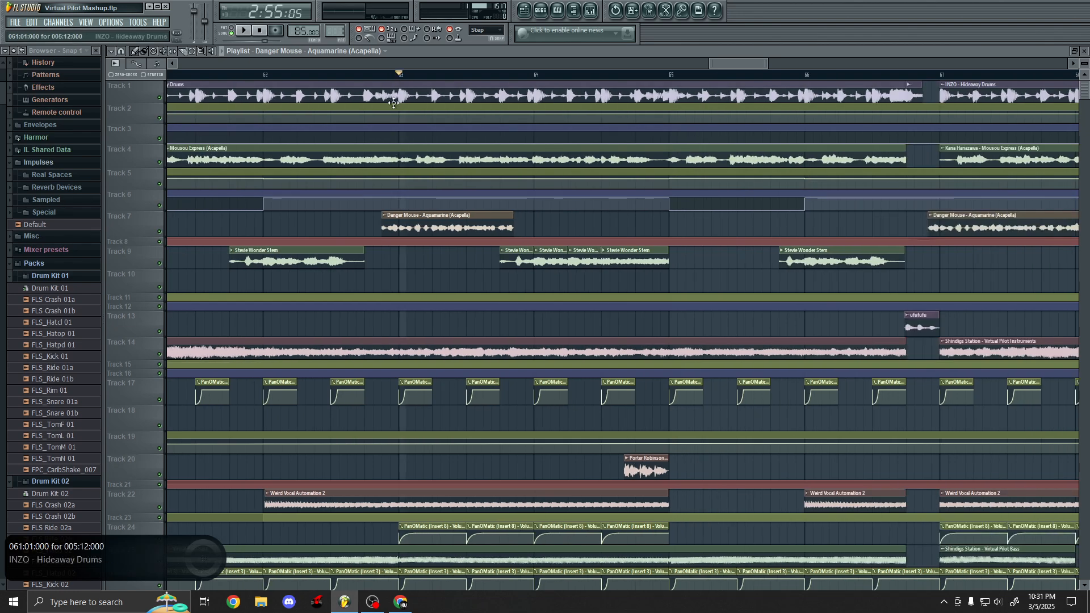
scroll(413, 309, "down", 3)
scroll(413, 309, "down", 2)
scroll(442, 315, "down", 5)
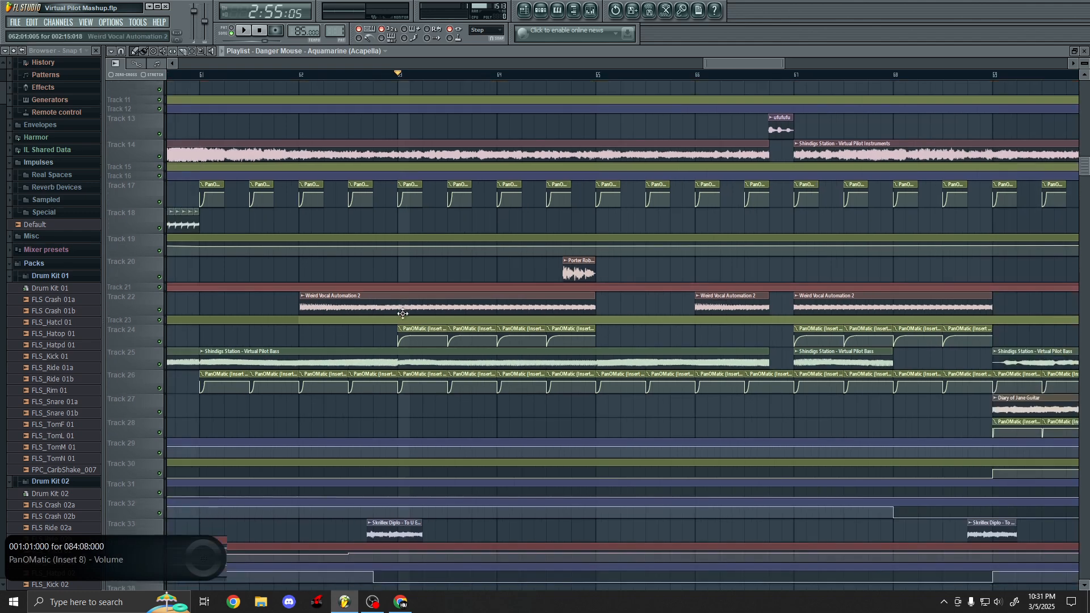
scroll(624, 334, "up", 8)
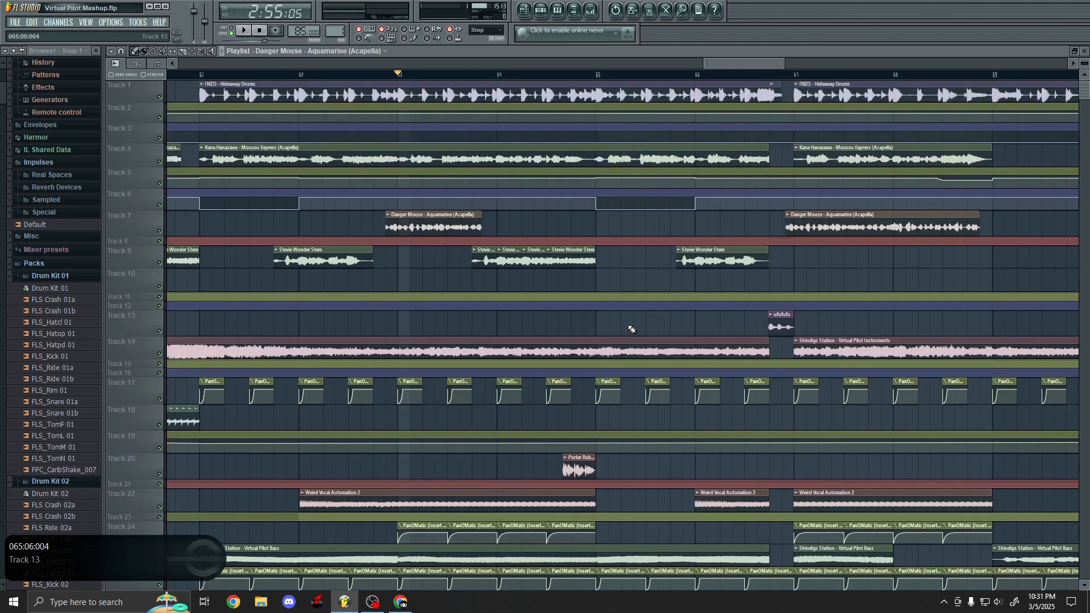
key("space")
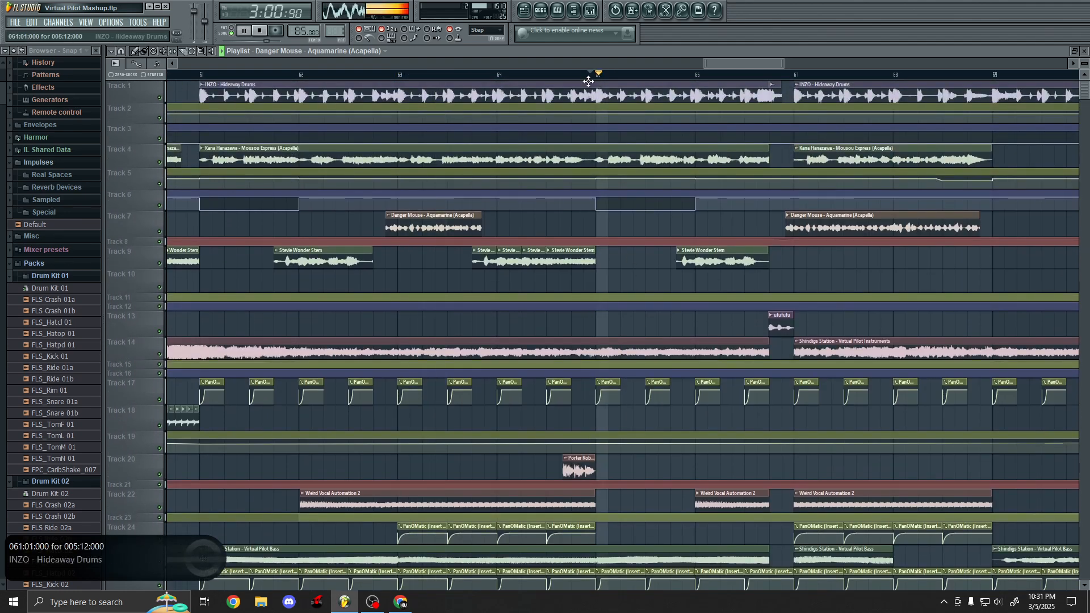
scroll(738, 203, "up", 2)
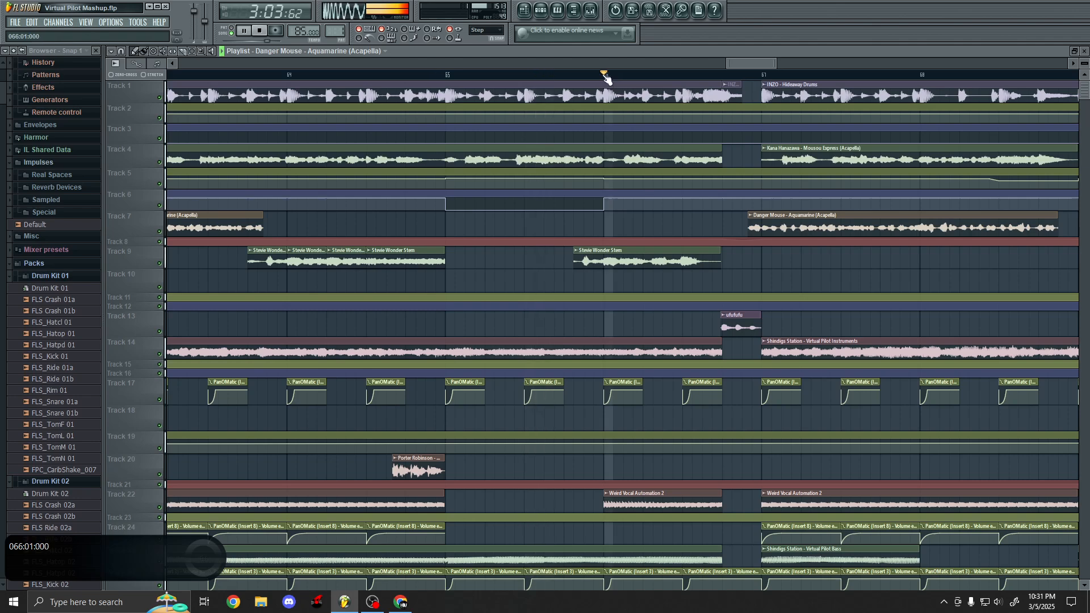
scroll(963, 411, "up", 2)
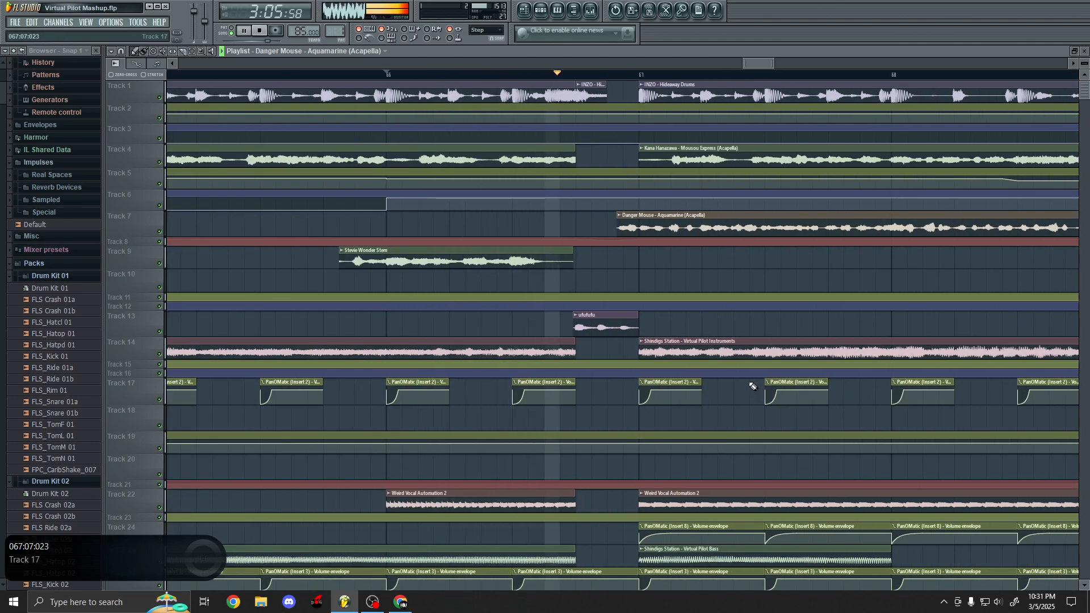
key("space")
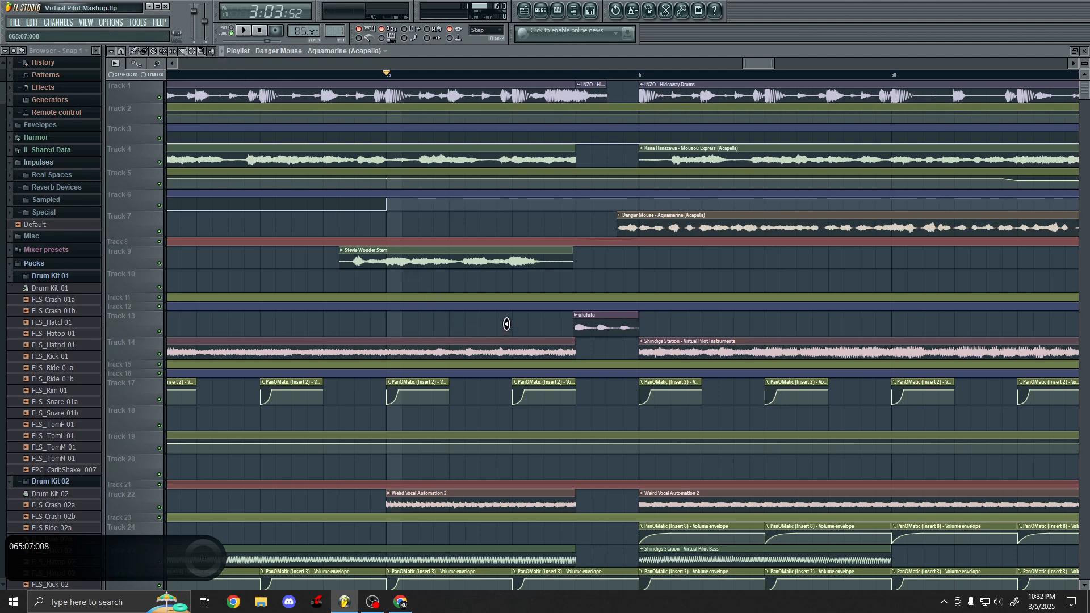
- Audition the ufufufu clip on Track 13 just before bar 67 on its own, and return to the Draw tool
left_click(578, 324)
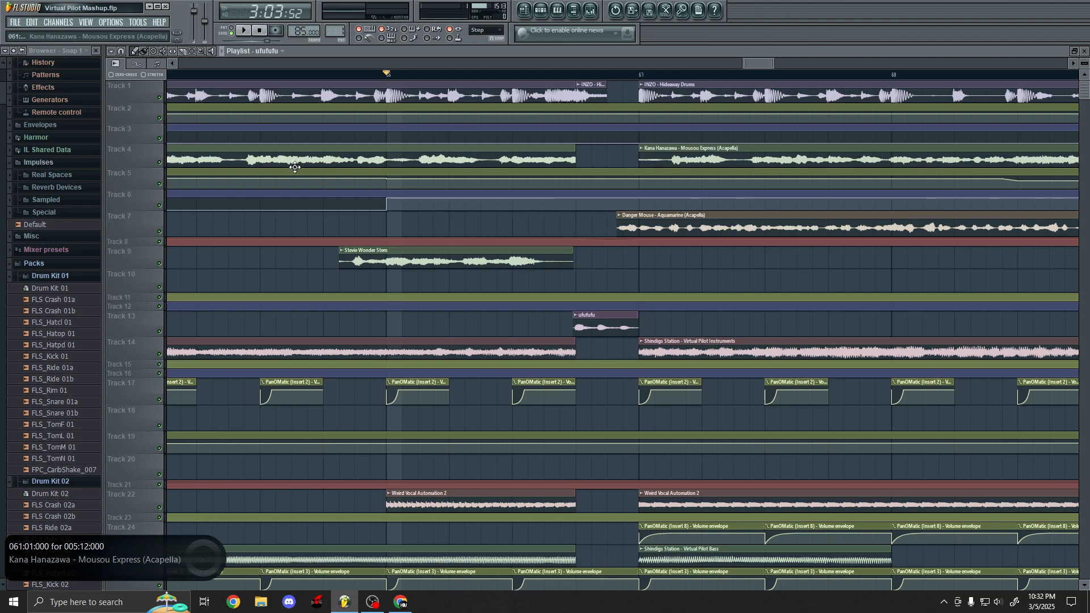
scroll(443, 227, "down", 2)
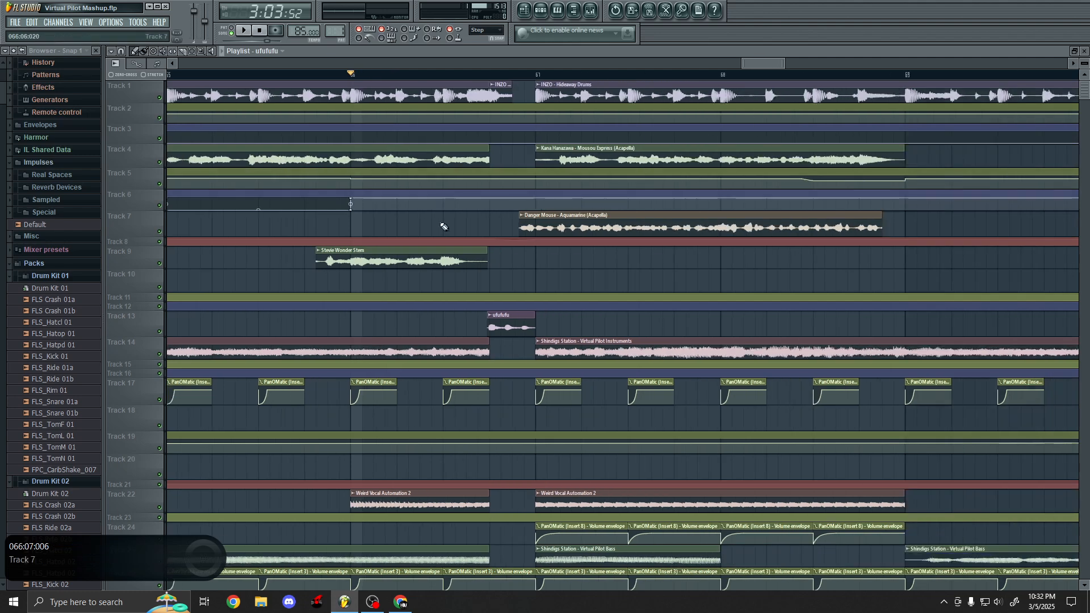
scroll(553, 308, "down", 3)
scroll(553, 308, "up", 3)
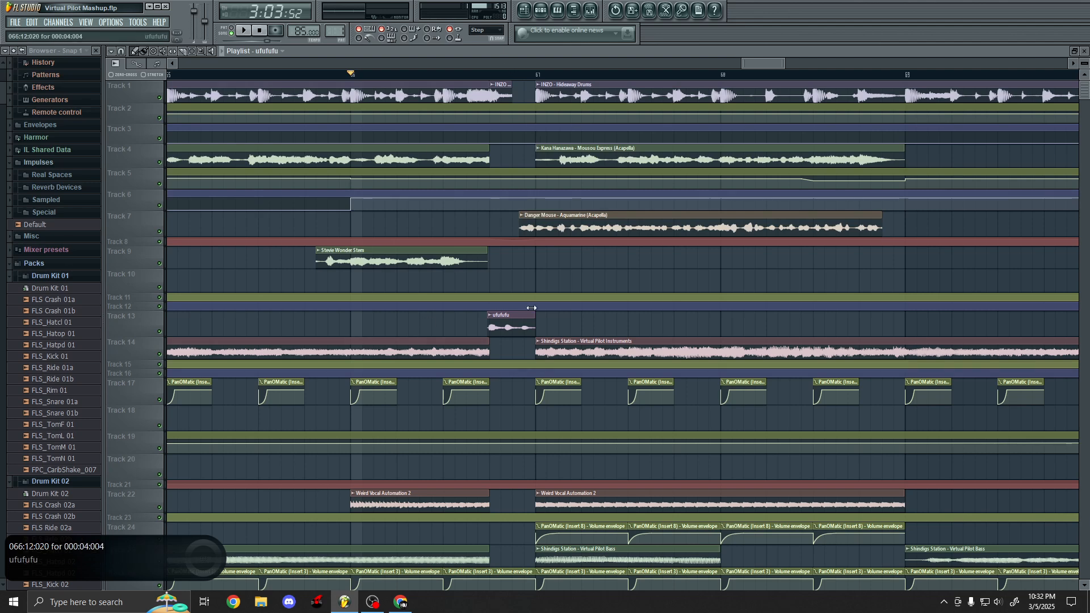
scroll(552, 273, "up", 1)
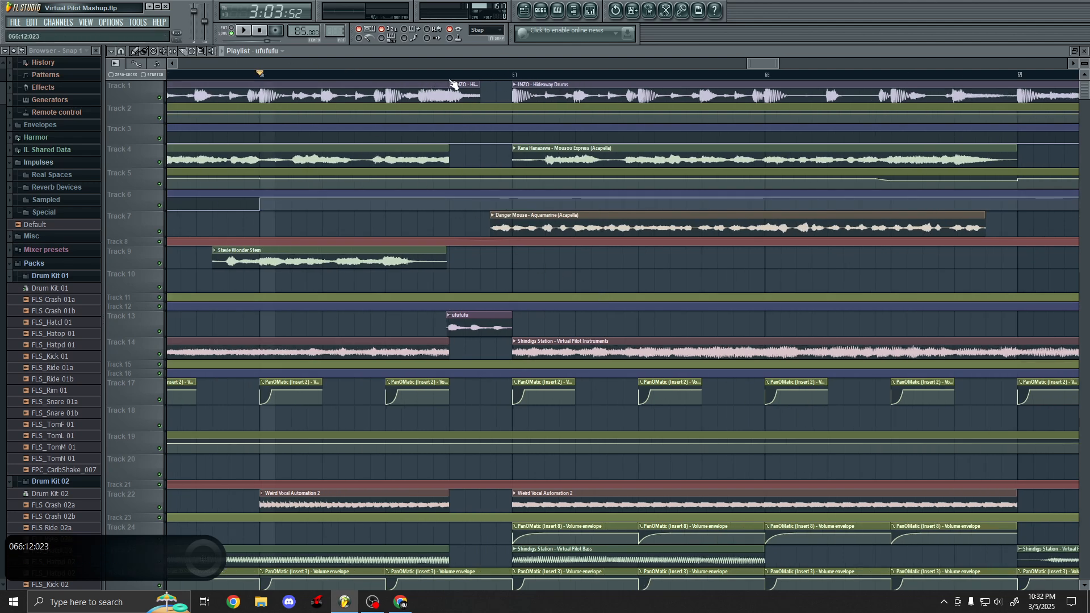
scroll(464, 187, "down", 3)
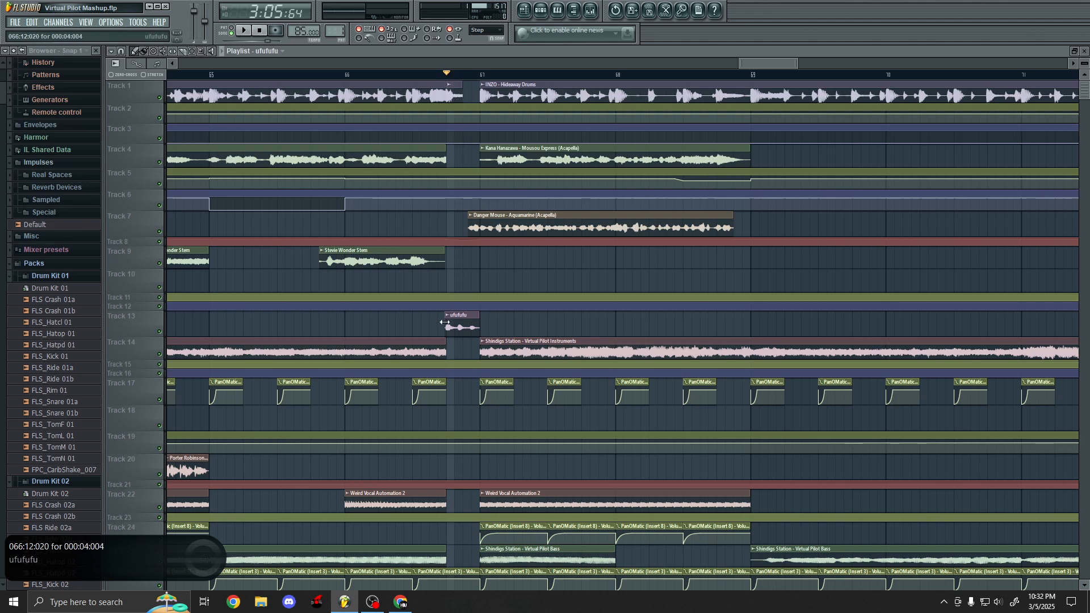
- Place the playhead at bar 66, play the full mix into the ufufufu clip, and stop playback
left_click(348, 78)
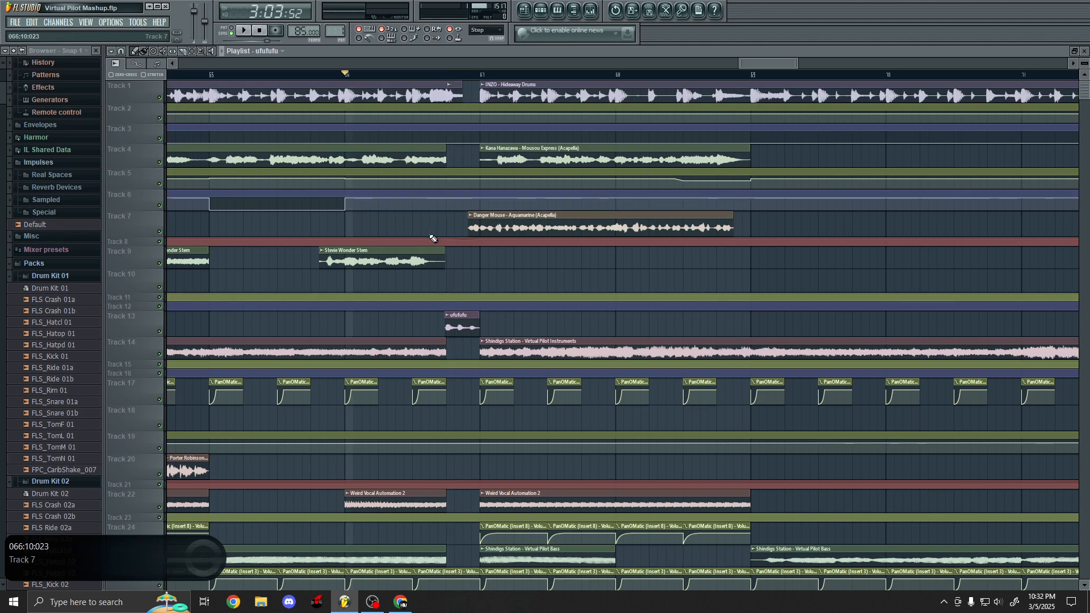
key("space")
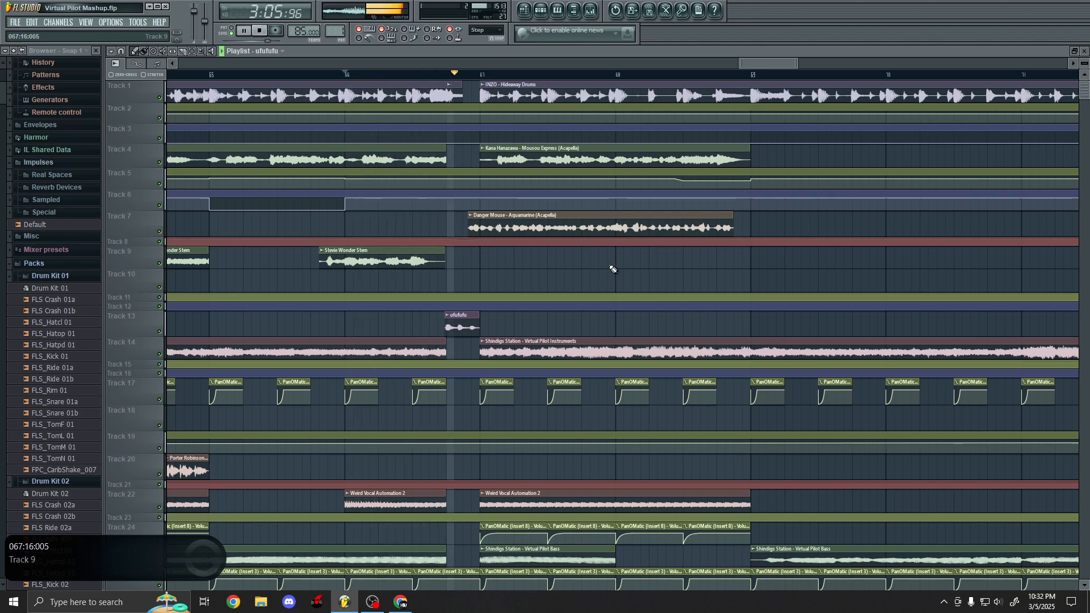
key("space")
- Place the playhead just before bar 67 and audition the Danger Mouse - Aquamarine (Acapella) clip there on Track 7 alone
scroll(467, 107, "up", 3)
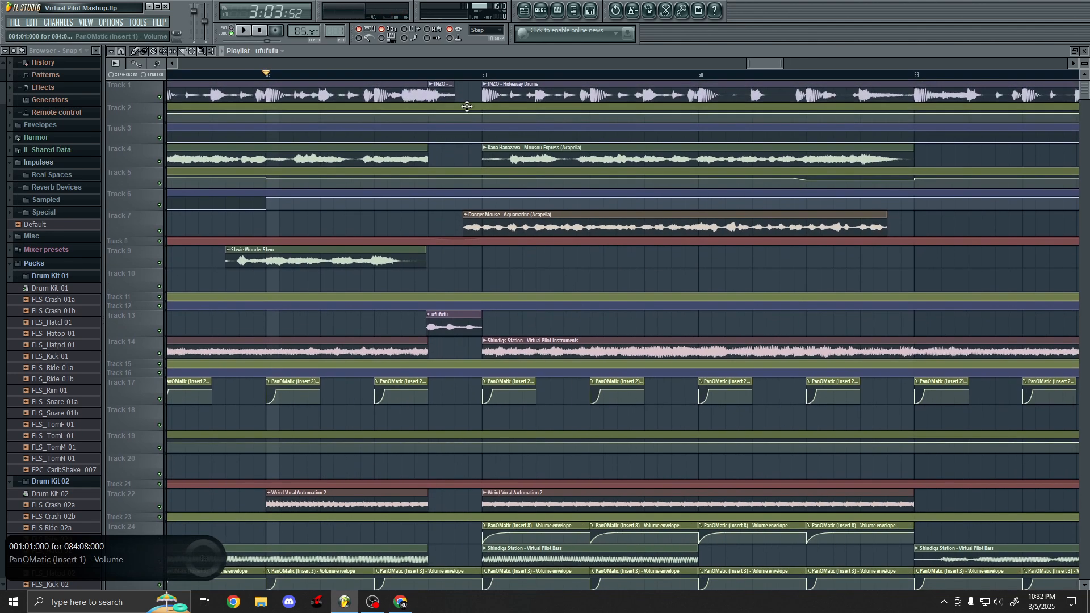
left_click(458, 75)
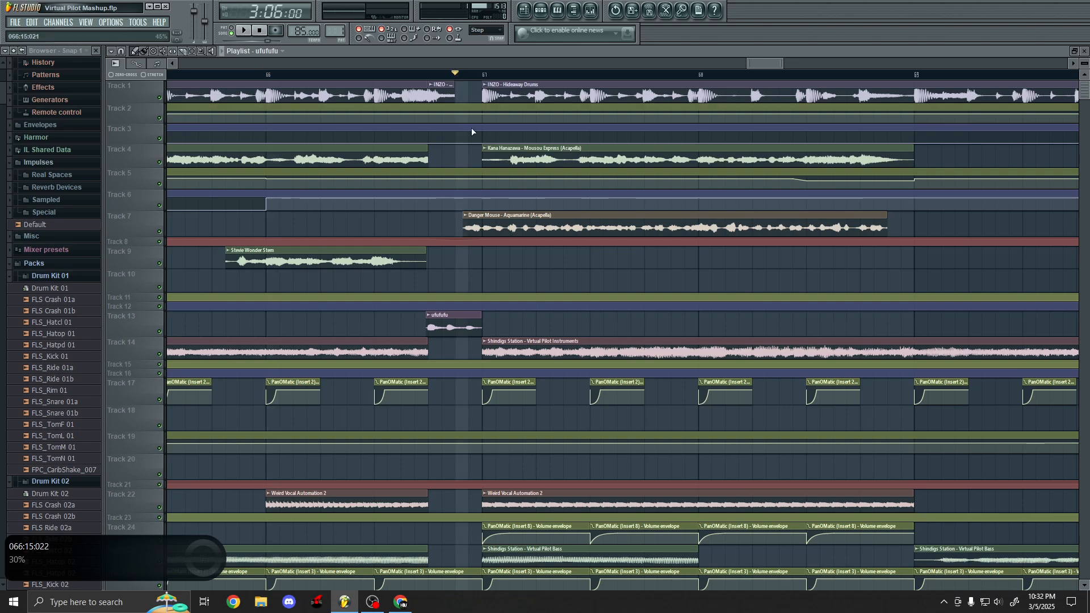
scroll(576, 282, "up", 2)
scroll(354, 242, "down", 2)
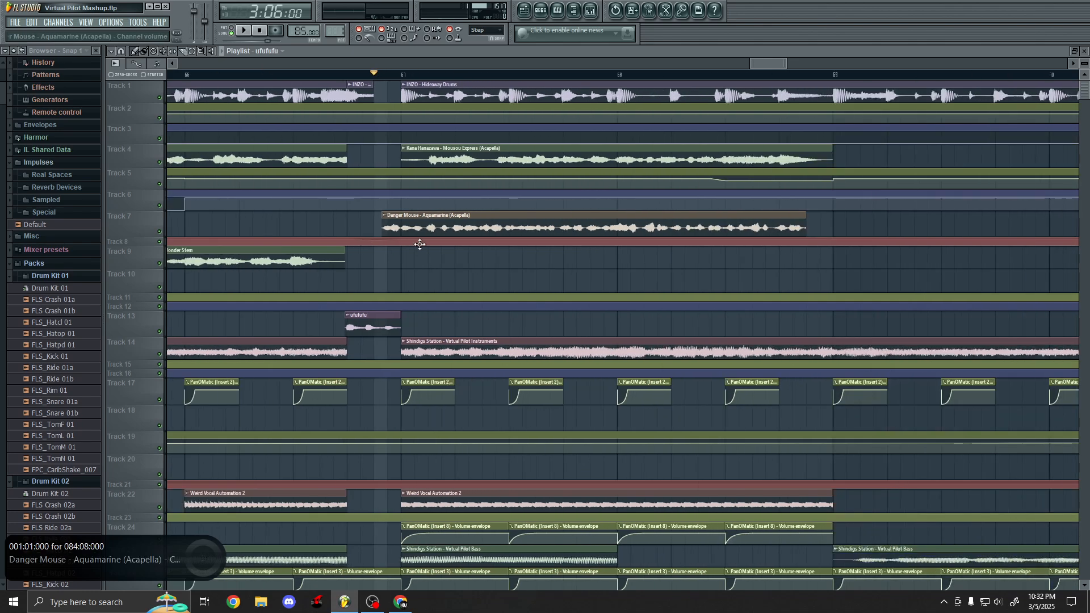
scroll(572, 255, "right", 2)
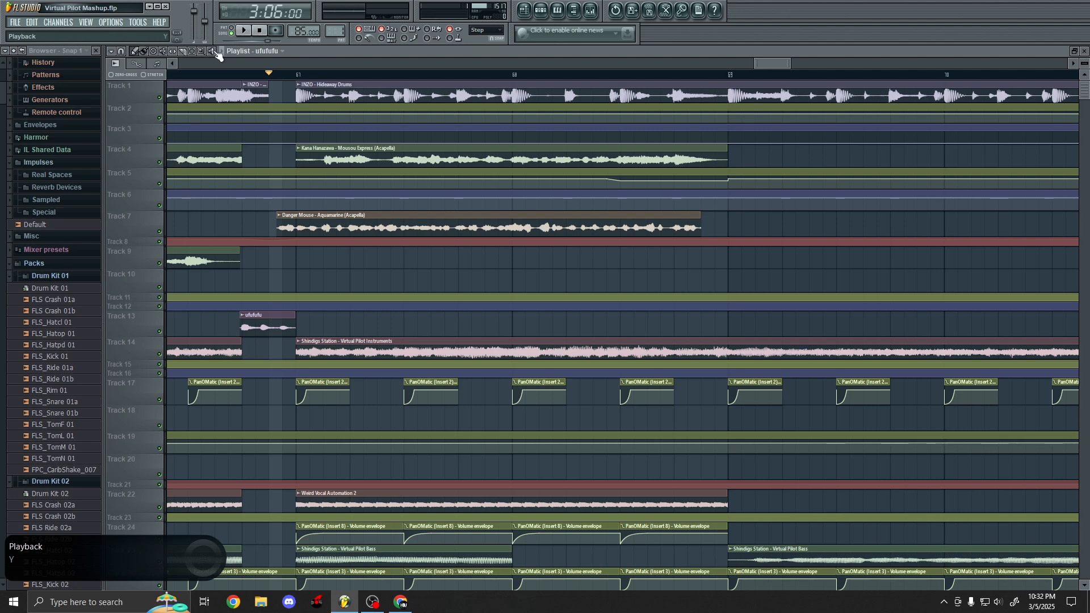
right_click(281, 226)
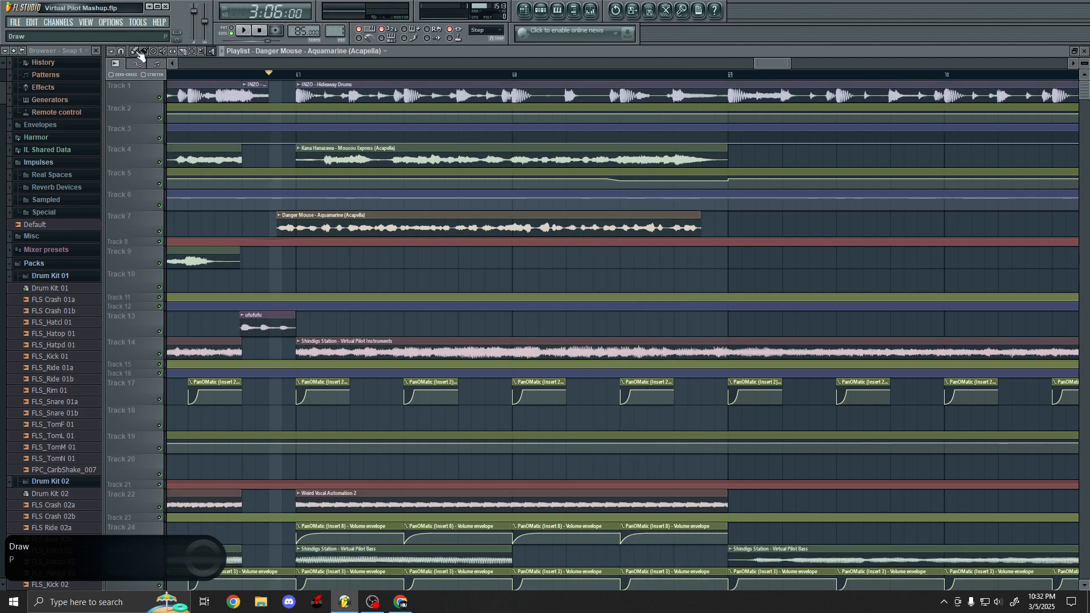
- Place the playhead at the start of the ufufufu clip, play the full mix past bar 70, and stop playback
scroll(295, 77, "down", 1)
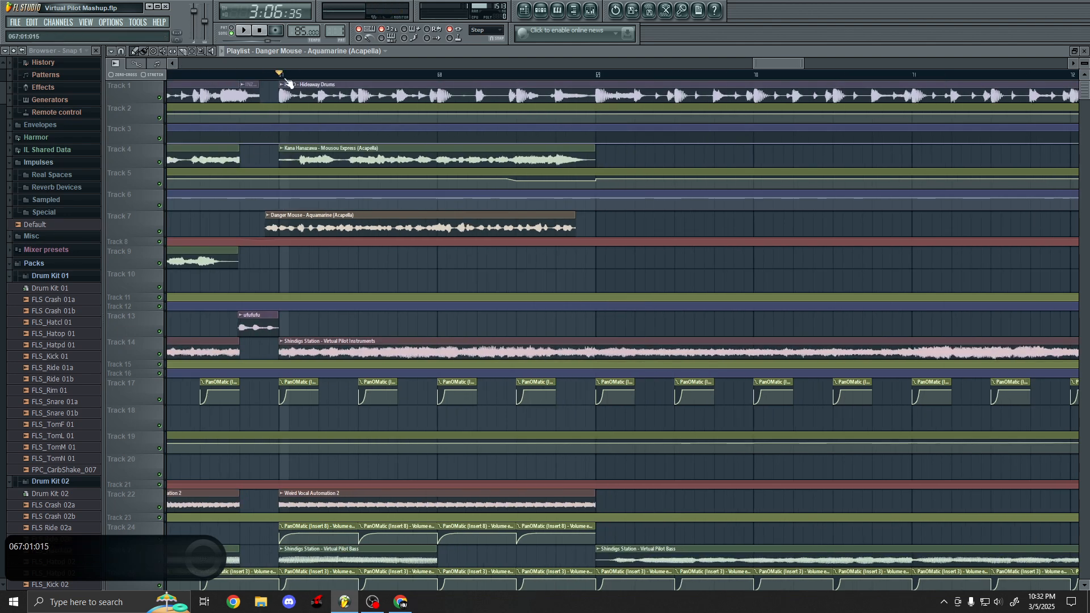
scroll(351, 207, "down", 4)
scroll(366, 215, "down", 2)
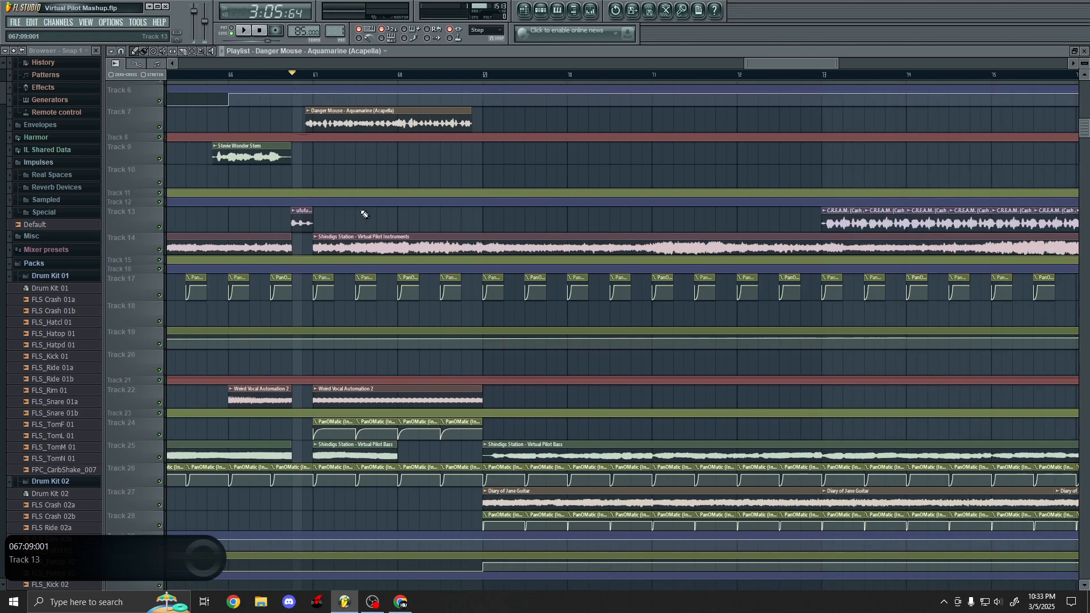
scroll(418, 185, "up", 4)
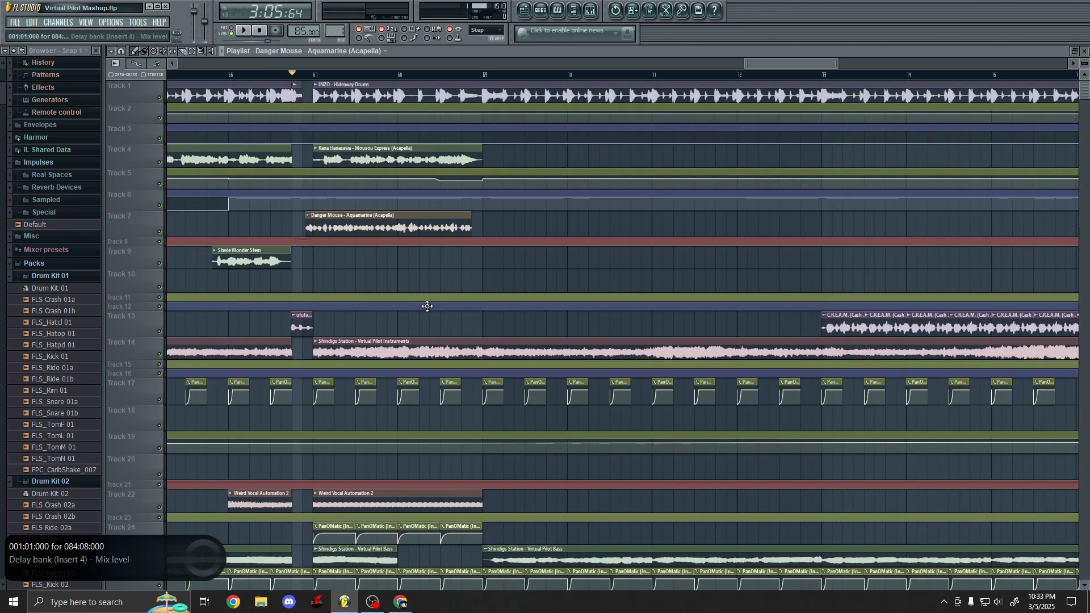
key("space")
scroll(427, 306, "down", 3)
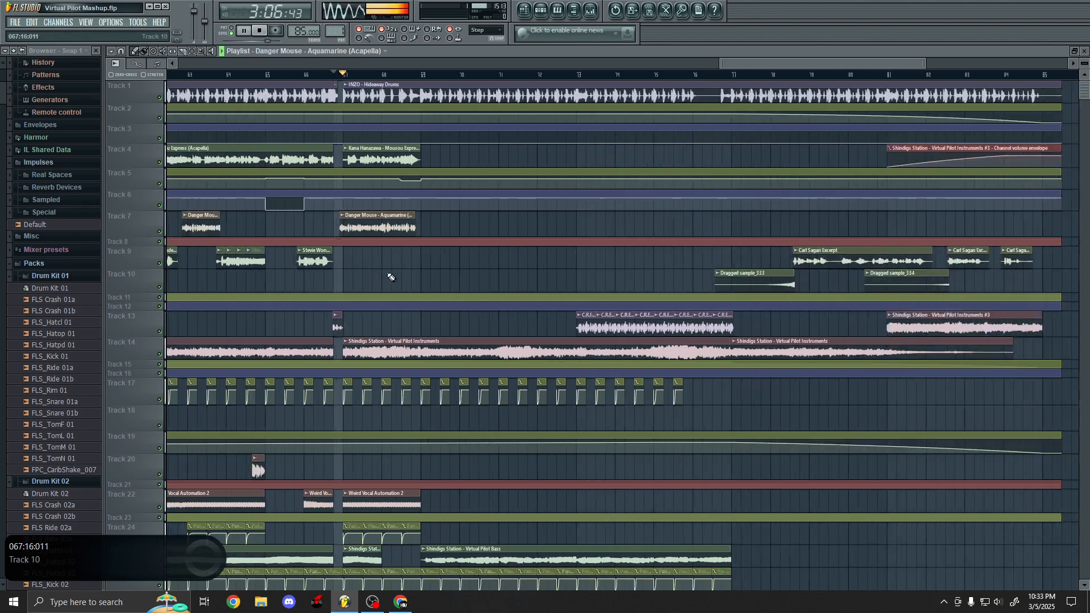
scroll(531, 287, "down", 10)
scroll(531, 284, "up", 3)
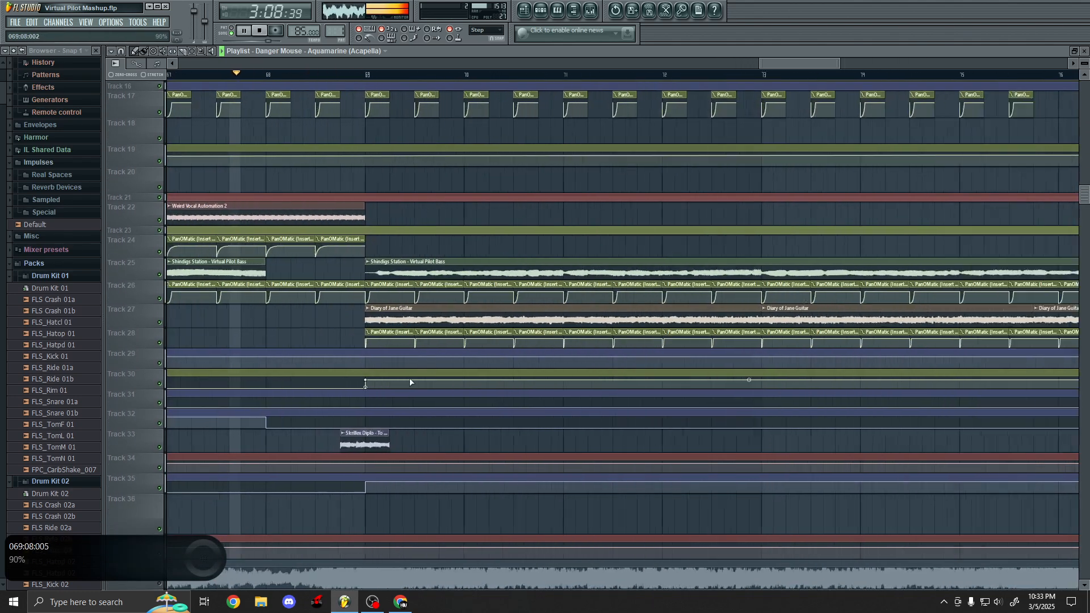
scroll(472, 395, "up", 4)
scroll(472, 396, "up", 3)
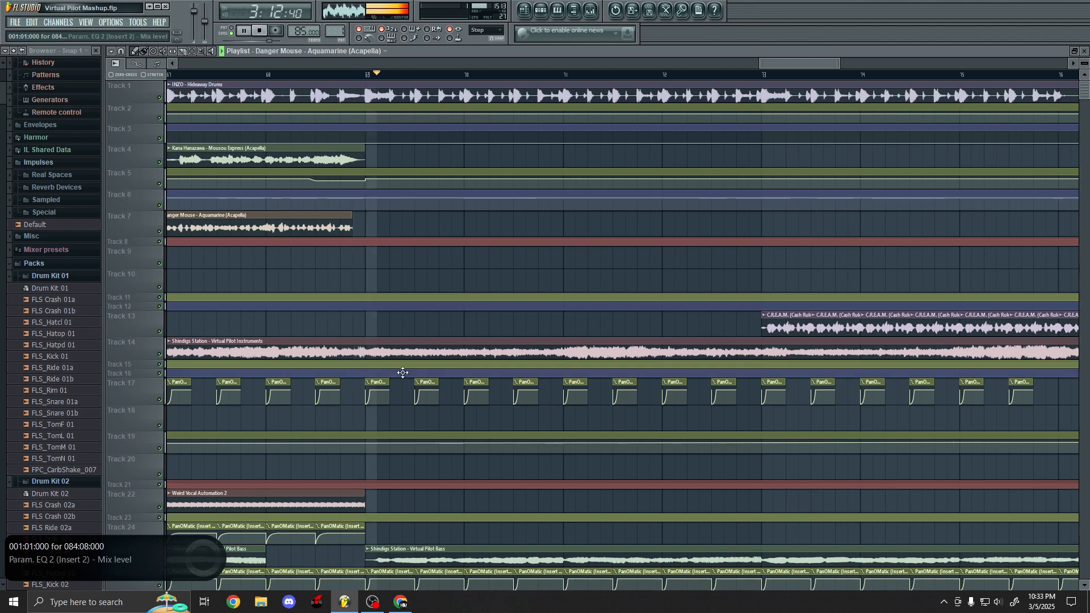
scroll(394, 341, "down", 5)
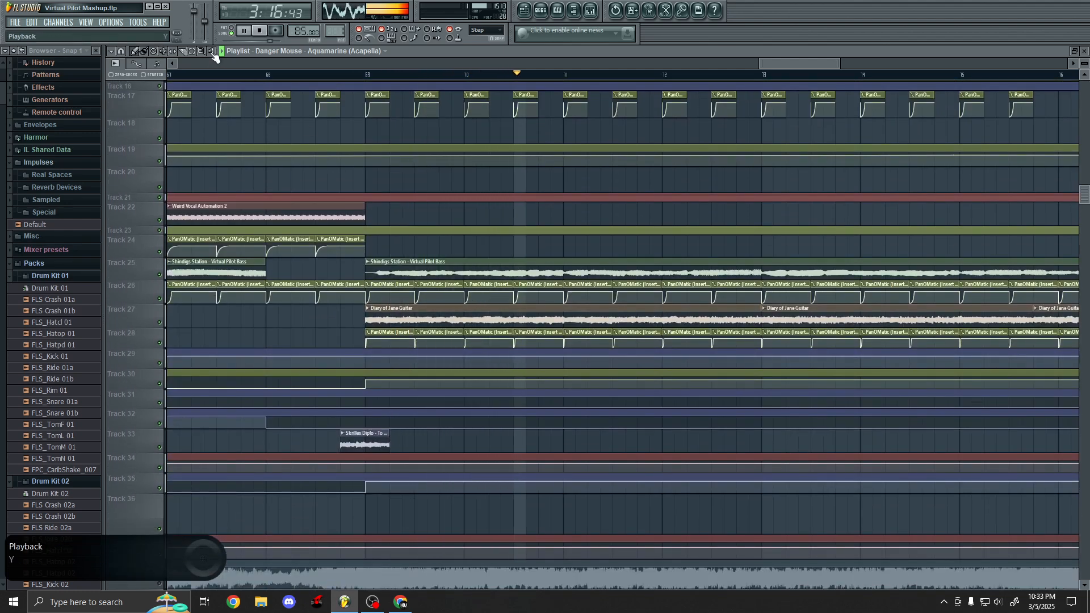
key("space")
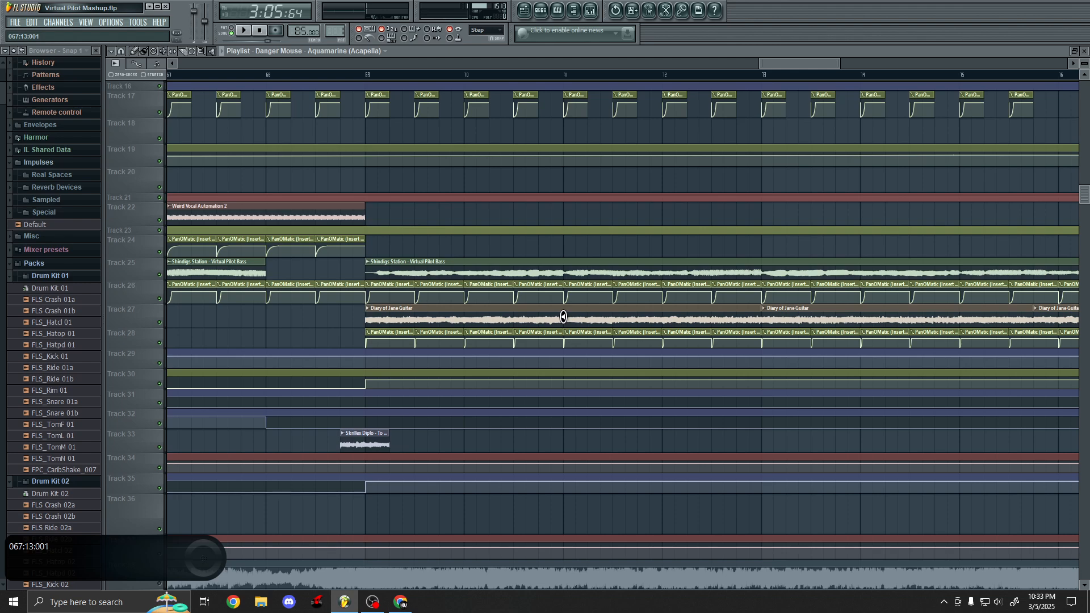
- Audition the Diary of Jane Guitar clip on Track 27 from about bar 70 on its own, and stop playback
scroll(686, 319, "down", 5)
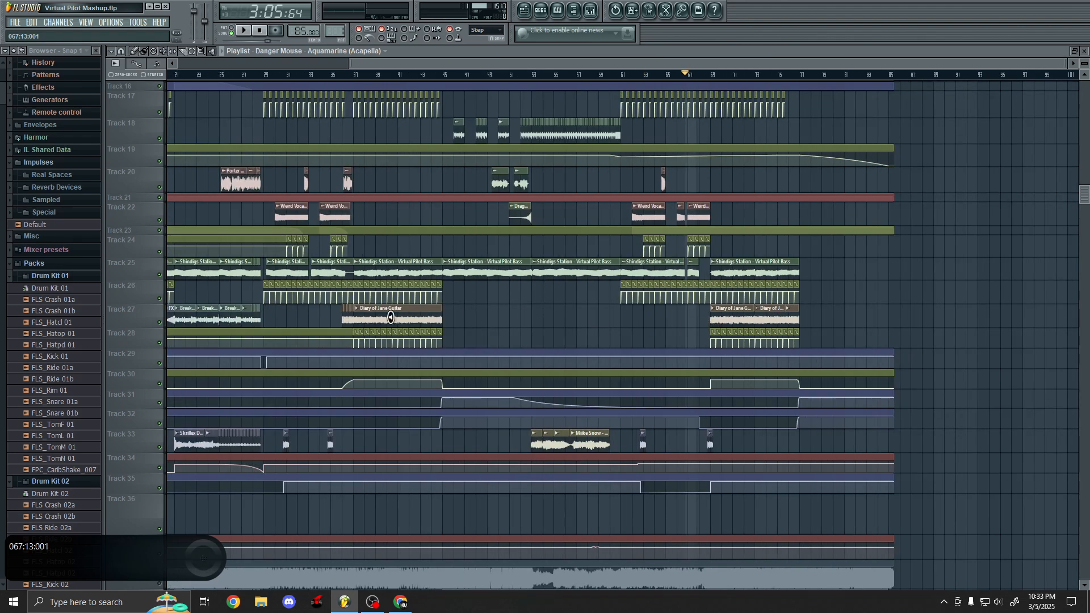
scroll(785, 324, "up", 5)
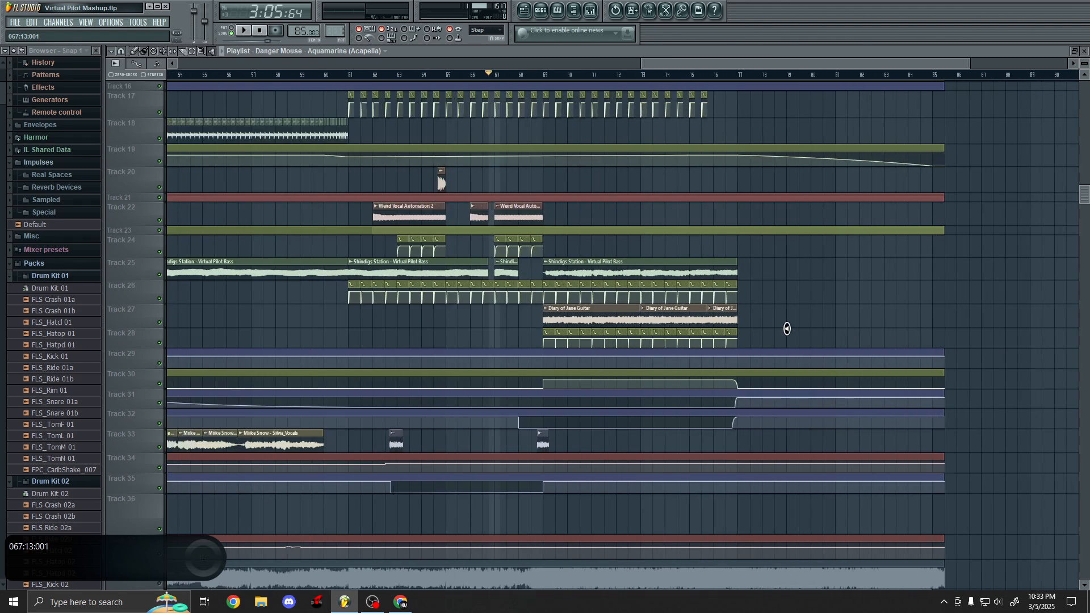
left_click(477, 319)
key("space")
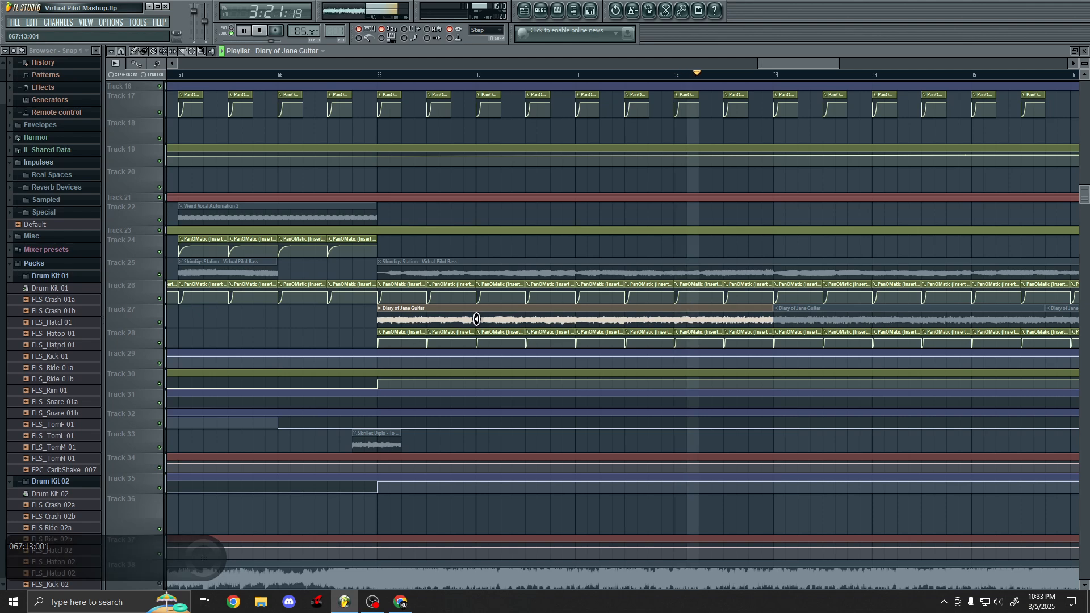
left_click(788, 305)
key("space")
- Audition the first C.R.E.A.M. (Cash Rules Everything Around Me) clip at bar 73 on Track 13 alone, and play the full mix from there
scroll(779, 276, "up", 10)
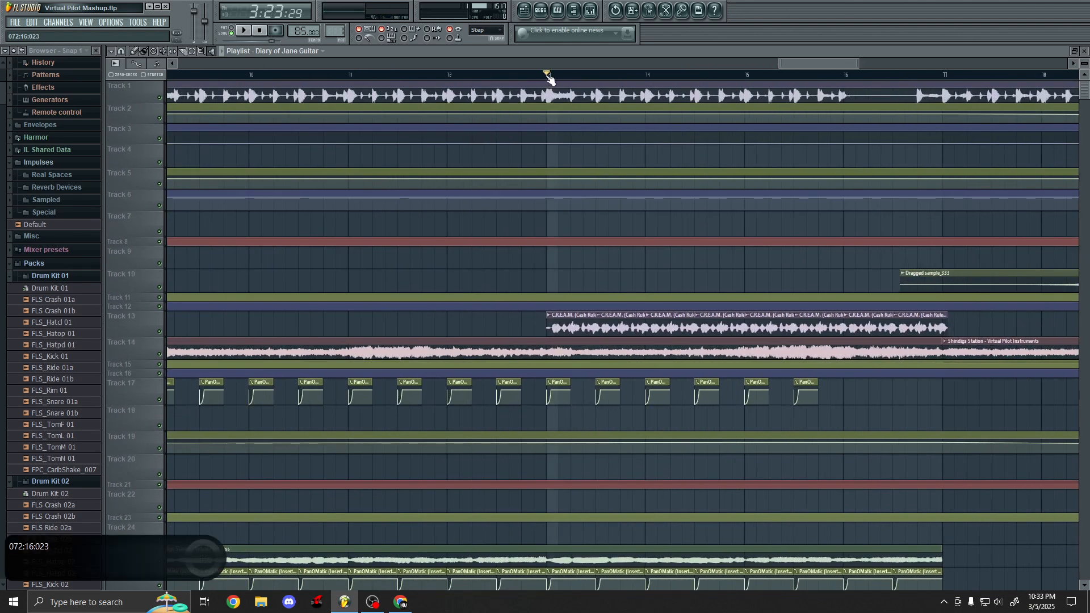
left_click(549, 76)
scroll(657, 311, "up", 5)
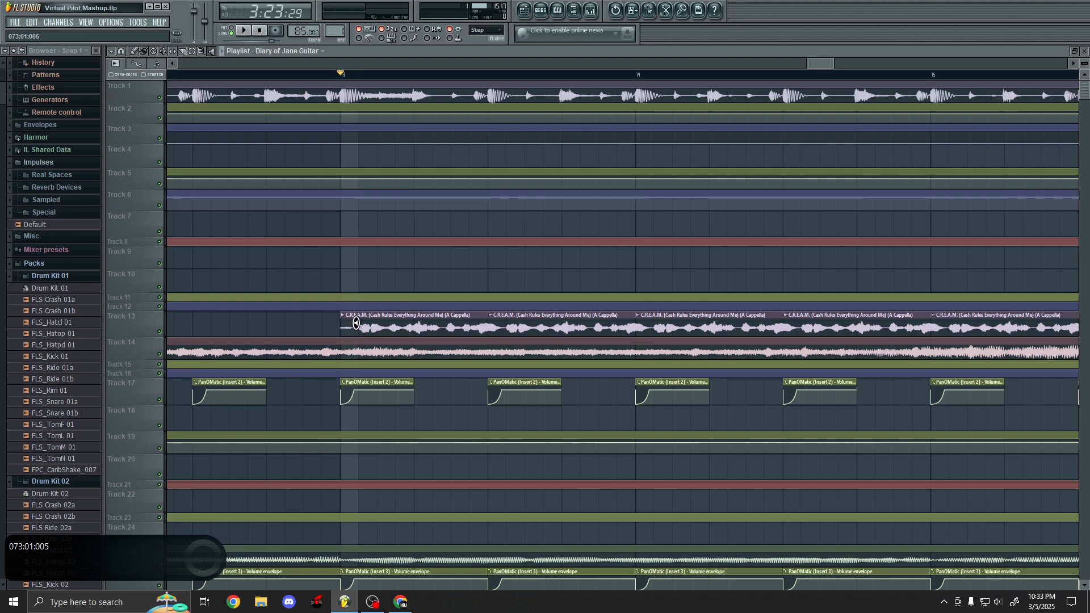
left_click(356, 323)
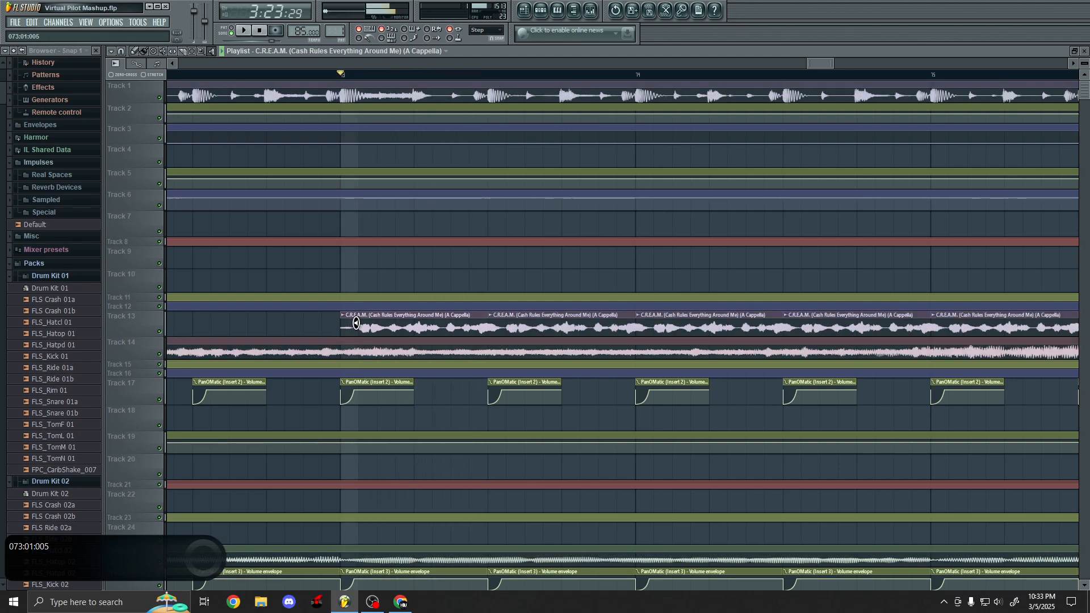
key("space")
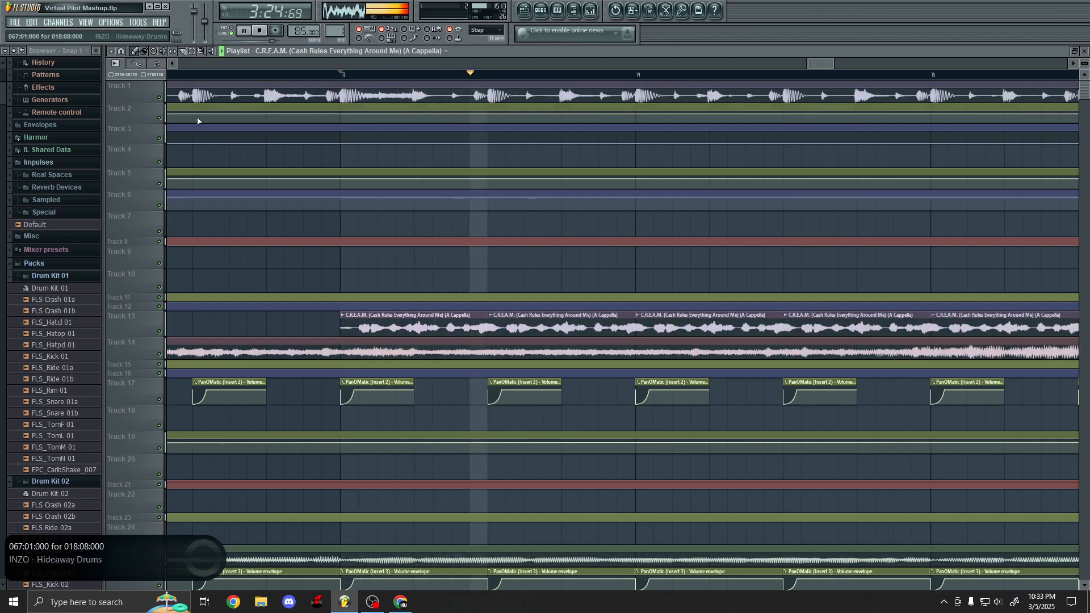
- Look over the tracks around the C.R.E.A.M. clips during playback, stop playback, and place the playhead at bar 77
scroll(280, 243, "down", 3)
scroll(281, 243, "down", 3)
scroll(287, 243, "down", 5)
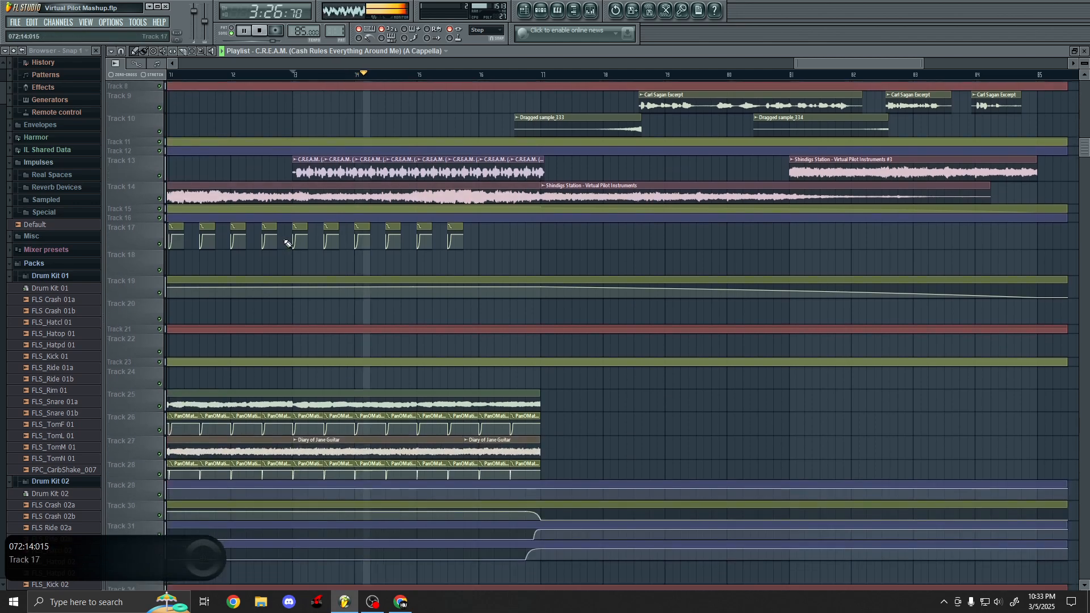
scroll(632, 312, "up", 5)
key("space")
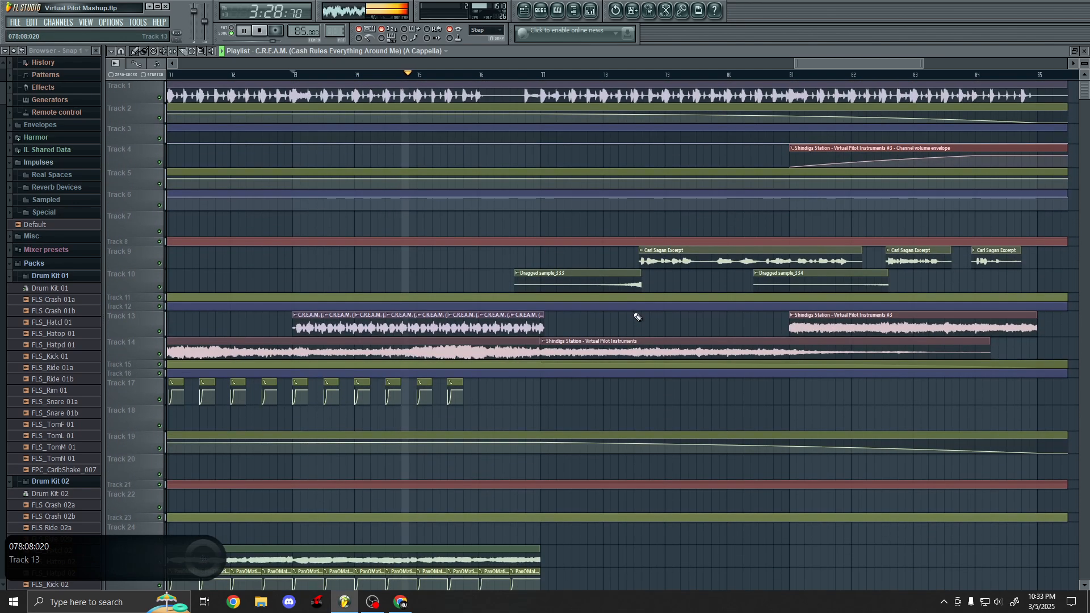
scroll(637, 317, "up", 3)
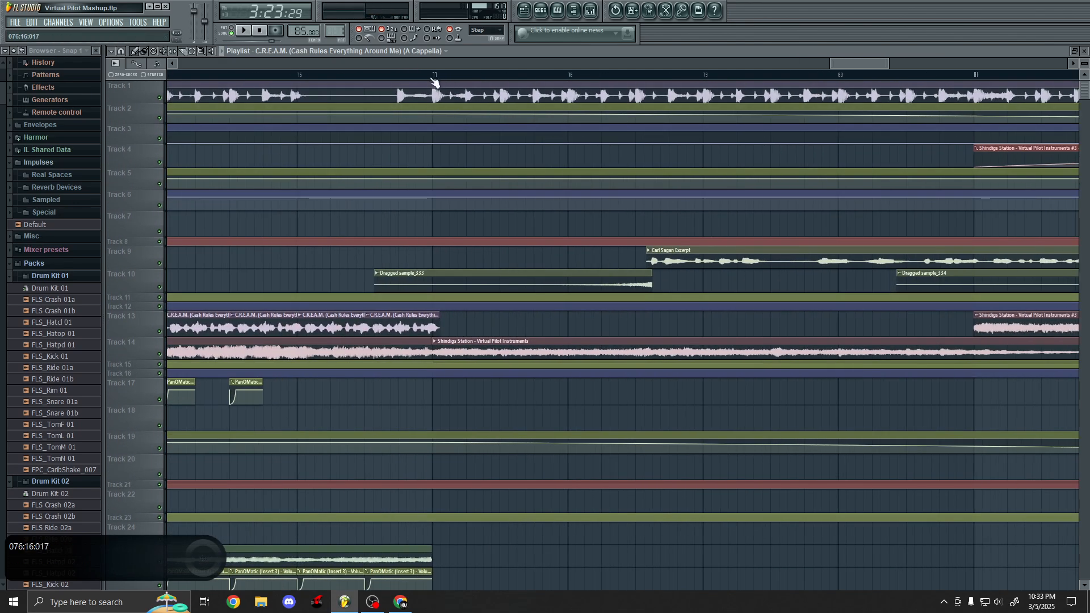
left_click(435, 77)
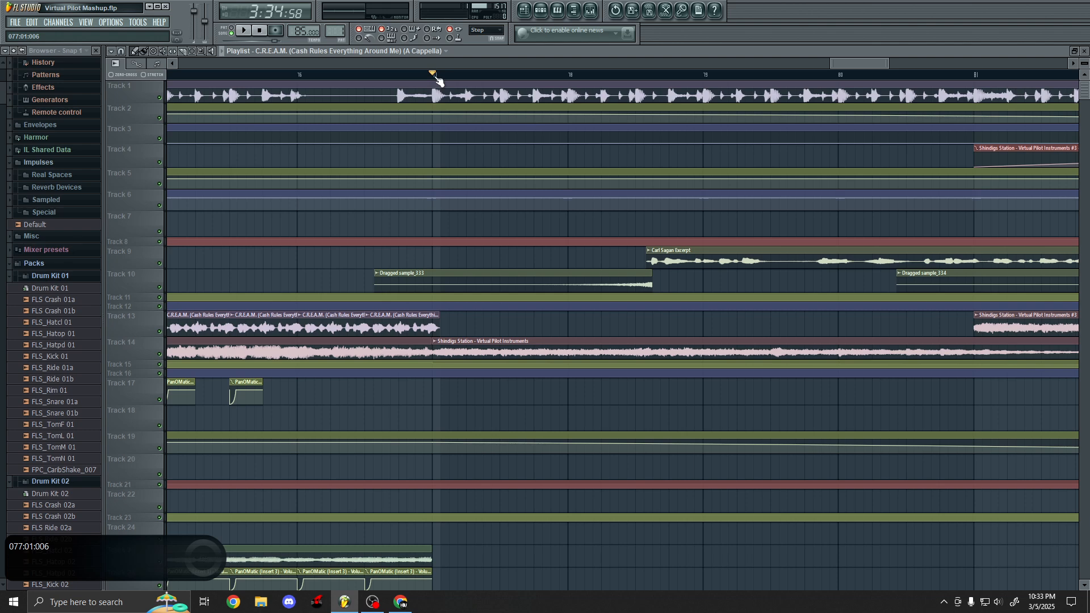
- Place the playhead at bar 78, just before the first Carl Sagan Excerpt clip, and play the full mix from there
scroll(415, 144, "down", 3)
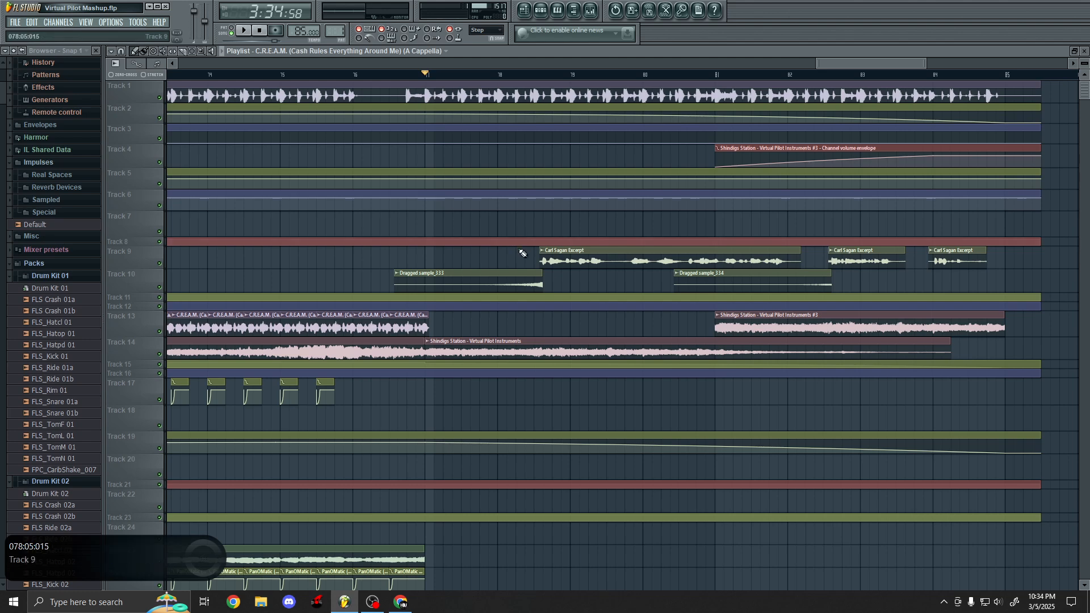
scroll(511, 254, "up", 2)
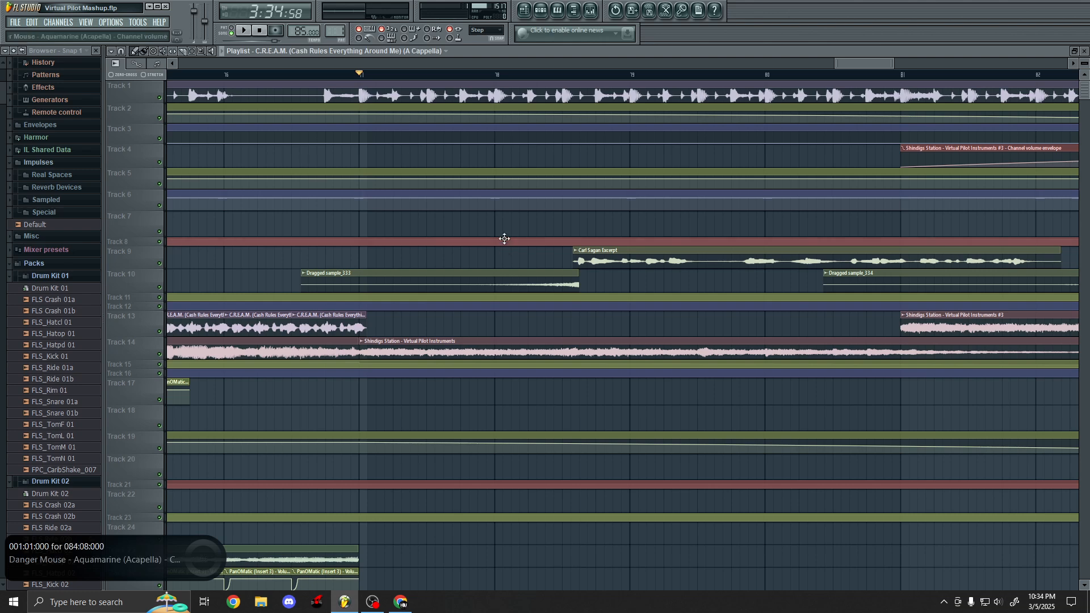
left_click(498, 76)
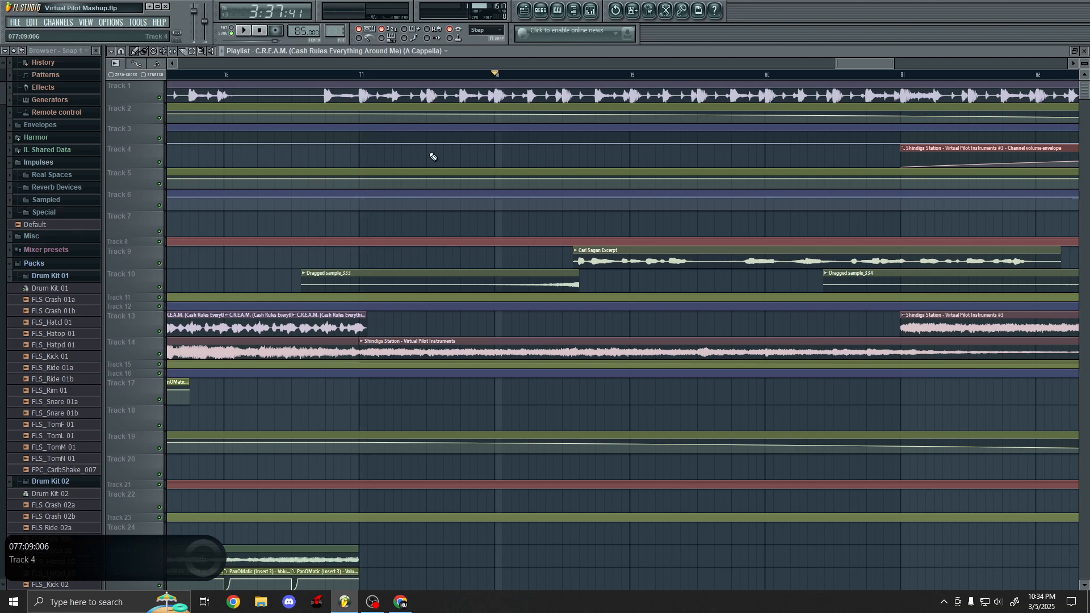
scroll(374, 187, "down", 2)
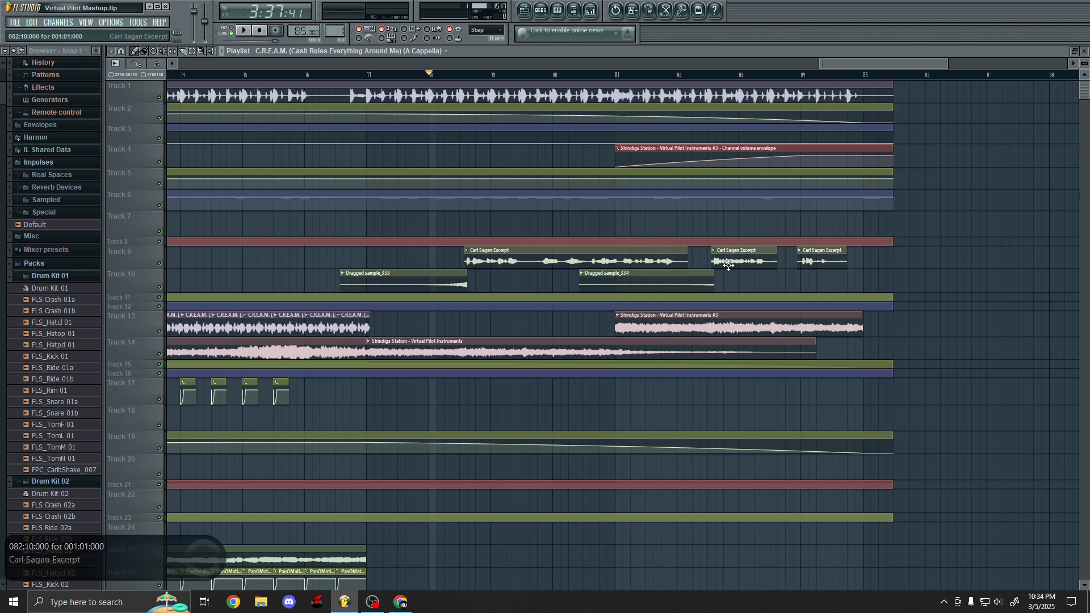
key("space")
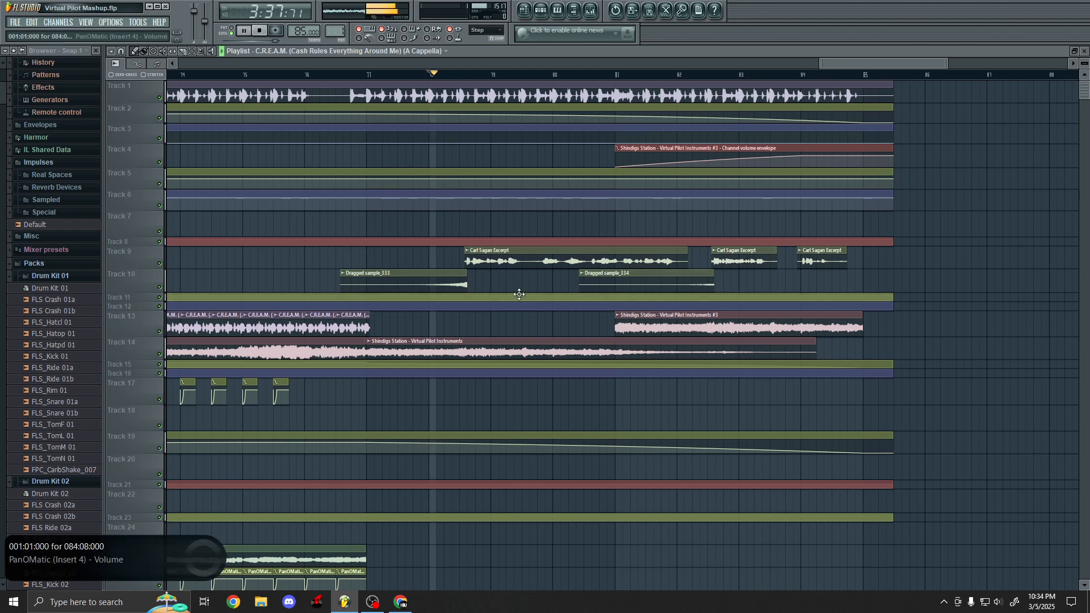
scroll(494, 304, "up", 3)
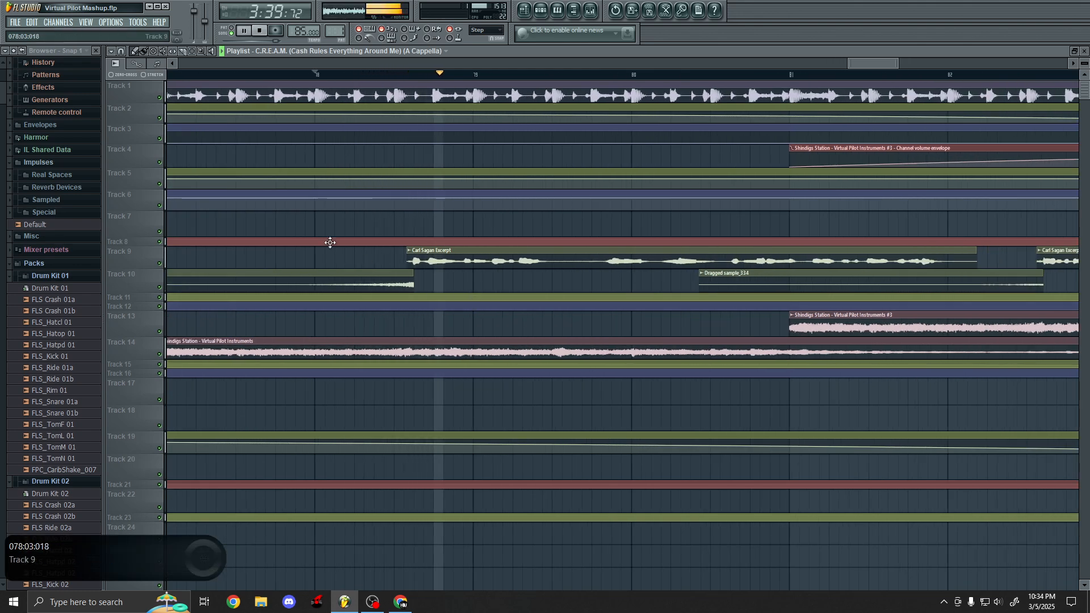
- Mute Track 14 and Track 13 during playback to audition the Carl Sagan Excerpt clips without the Virtual Pilot instruments
left_click(160, 355)
scroll(238, 336, "down", 3)
scroll(234, 329, "down", 2)
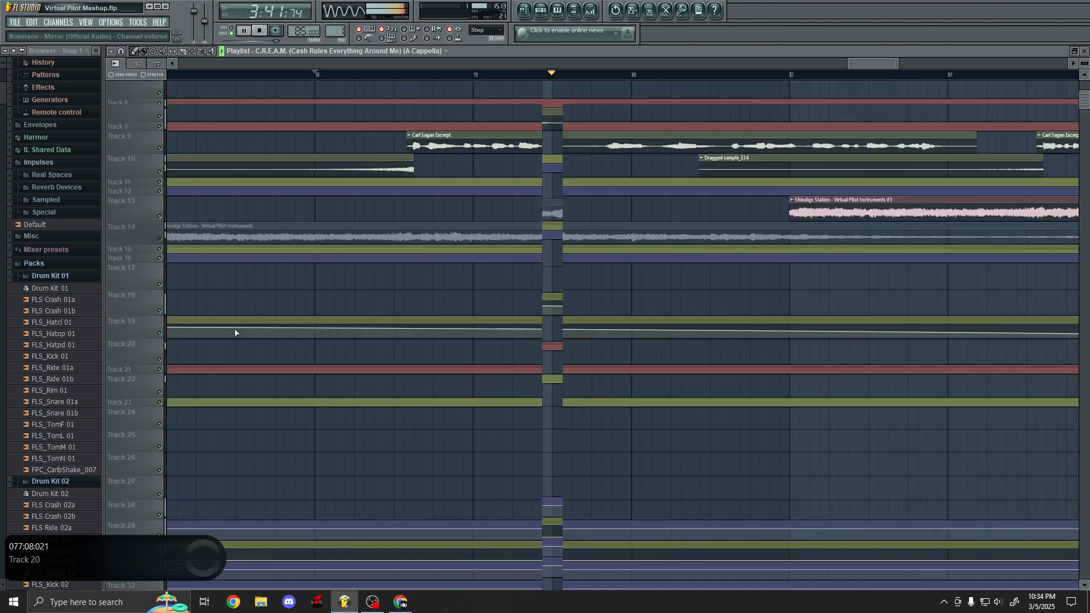
scroll(234, 328, "up", 5)
scroll(190, 154, "down", 2, "ctrl")
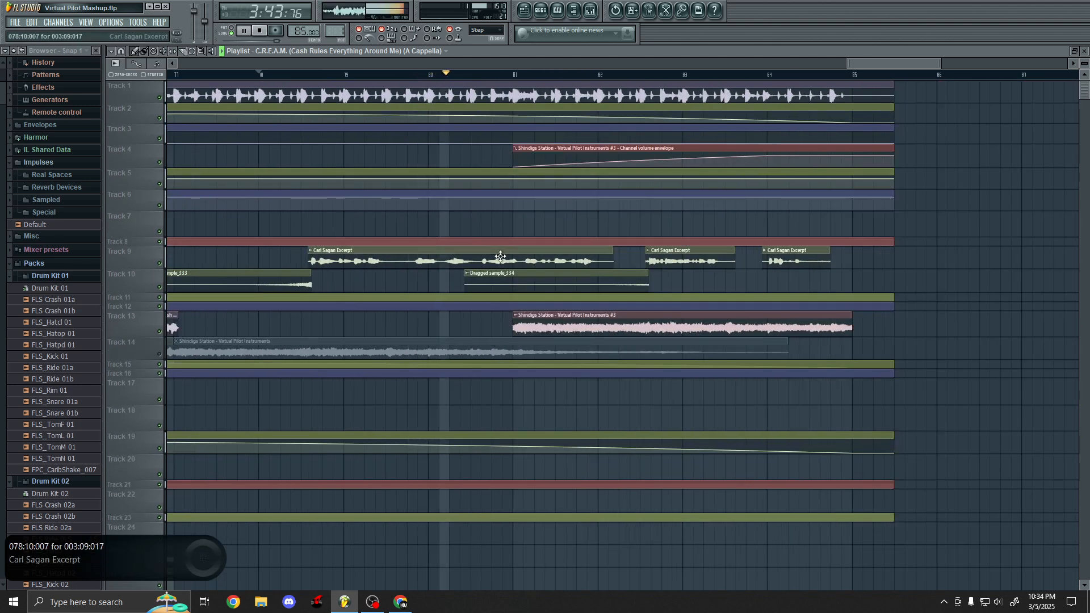
left_click(159, 332)
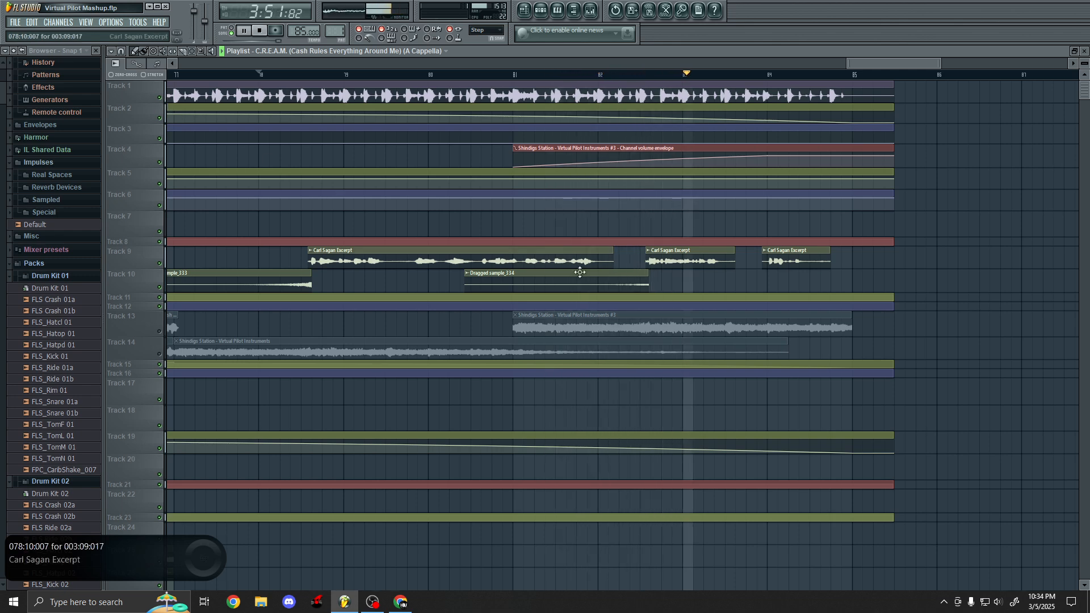
scroll(969, 301, "up", 2, "ctrl")
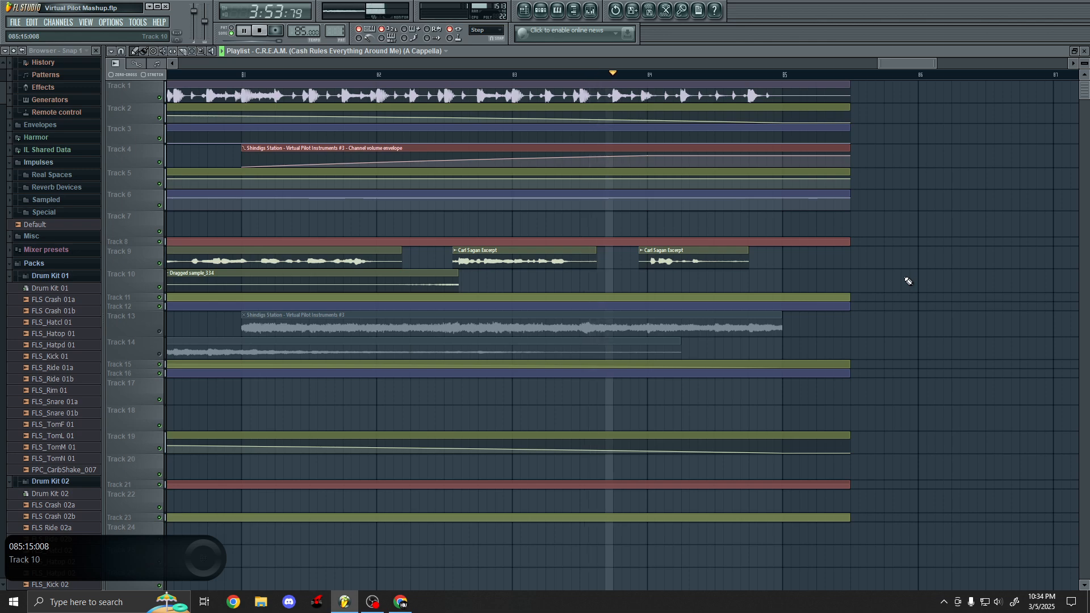
scroll(908, 281, "down", 5, "ctrl")
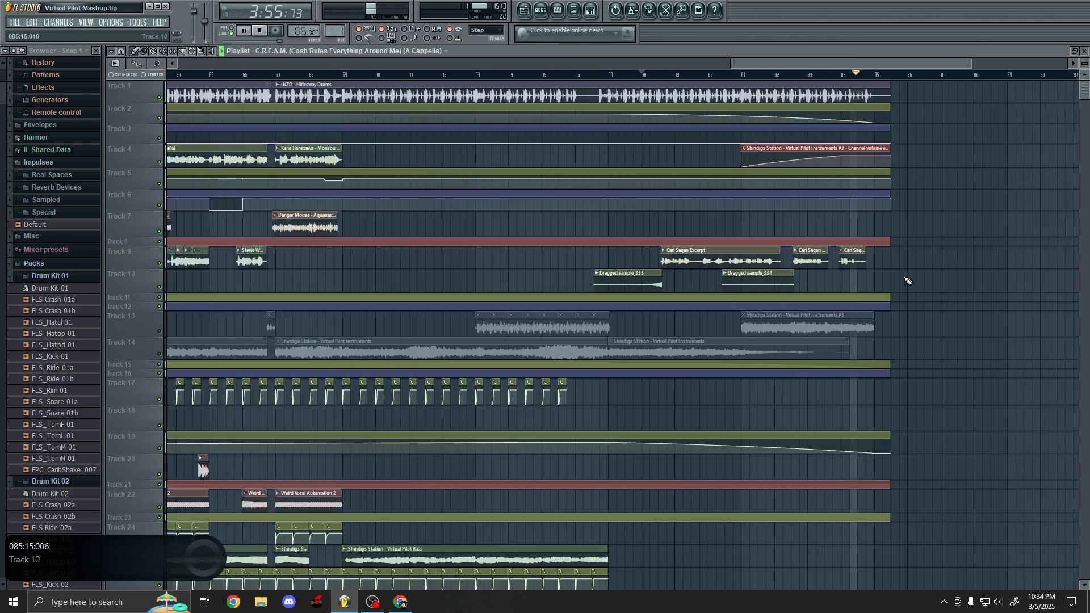
- Stop playback and unmute Track 13 and Track 14
key("space")
left_click(166, 333)
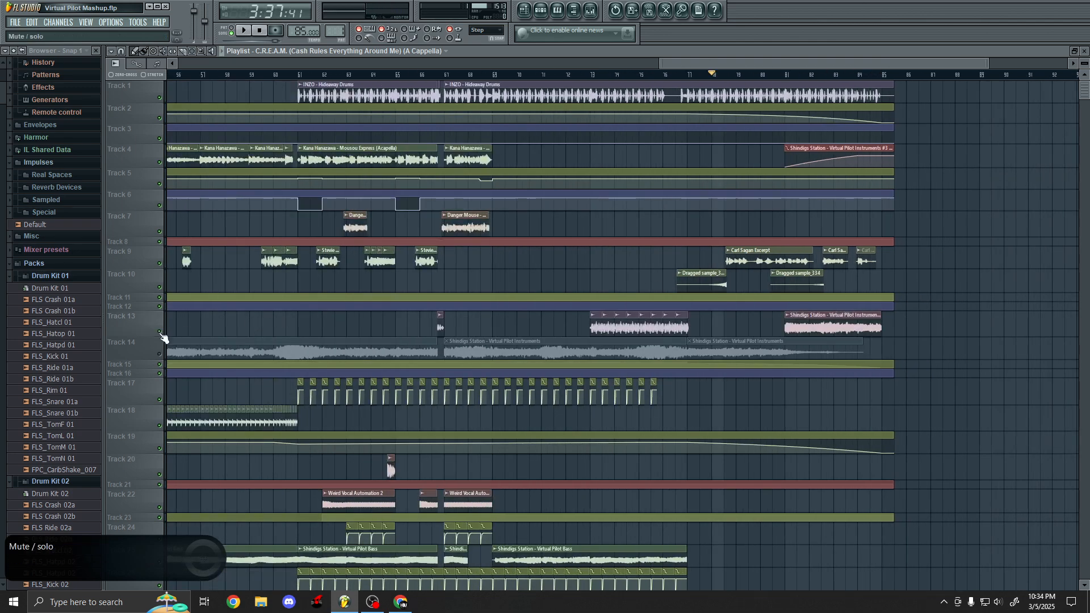
left_click(165, 357)
- Fit the whole arrangement up to bar 85 in the playlist view and look over its tracks
scroll(621, 339, "down", 3, "ctrl")
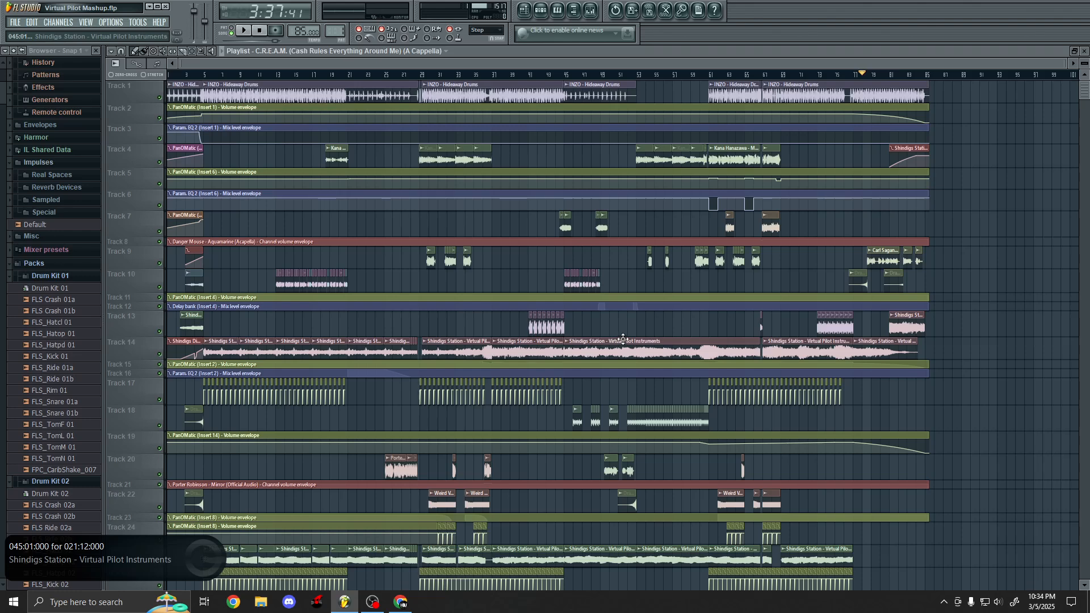
scroll(482, 340, "up", 2, "ctrl")
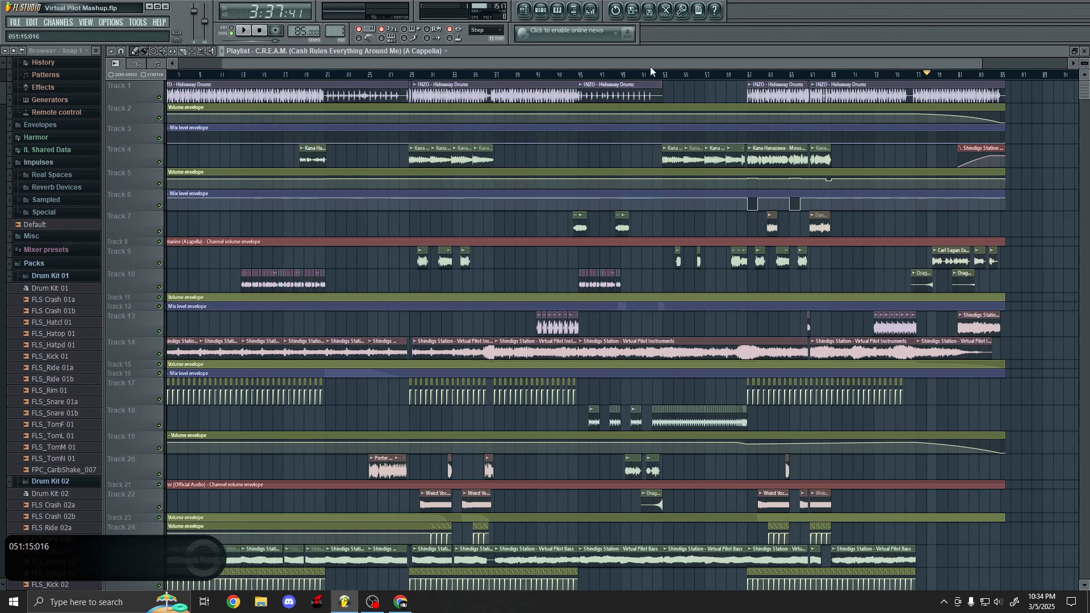
left_click_drag(649, 66, 594, 72)
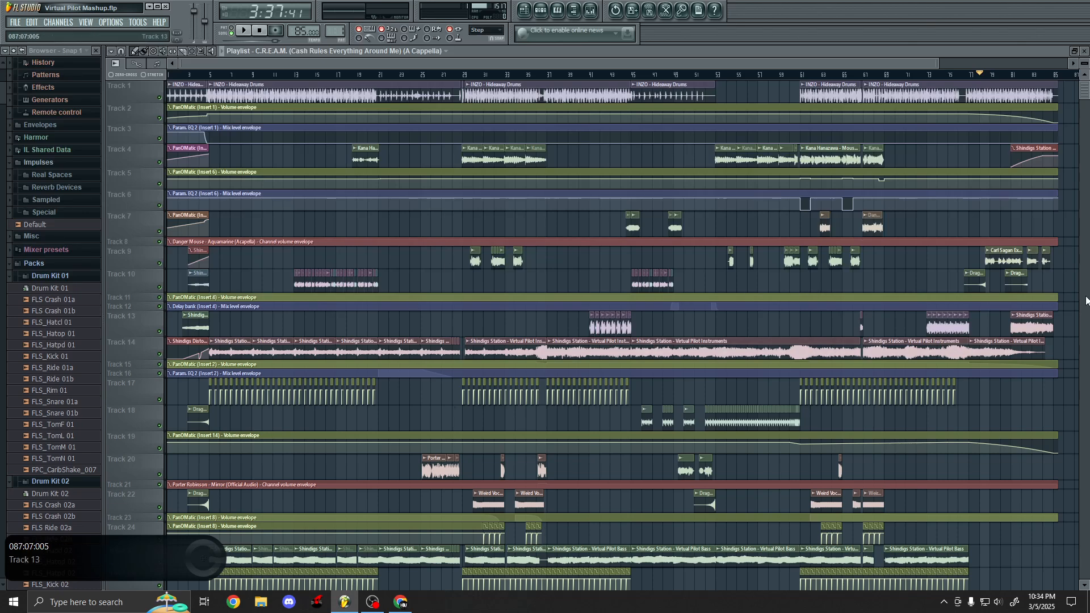
left_click_drag(938, 64, 920, 64)
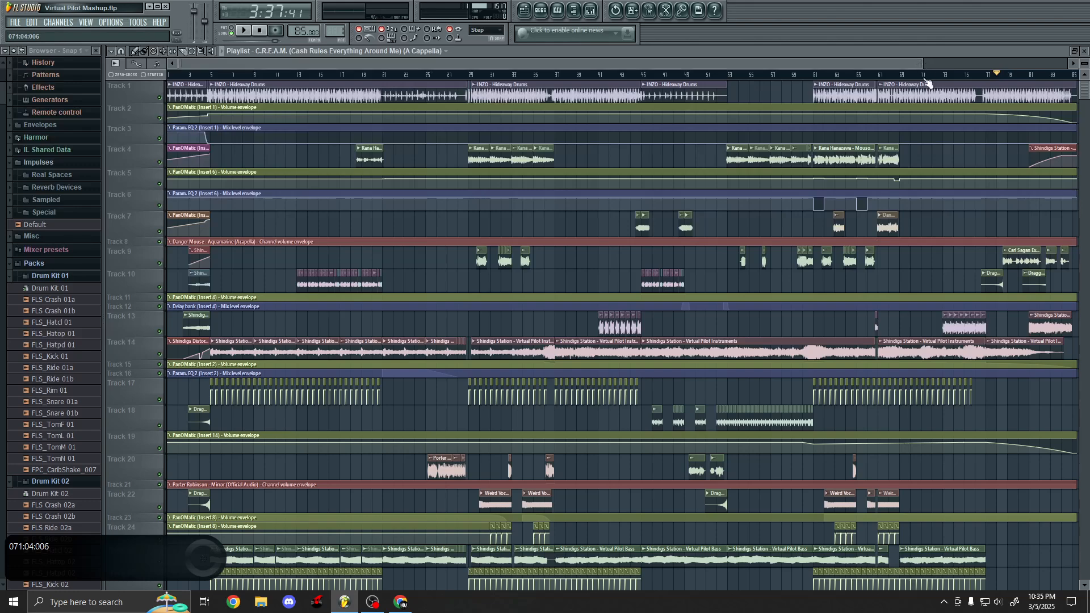
scroll(875, 284, "down", 4)
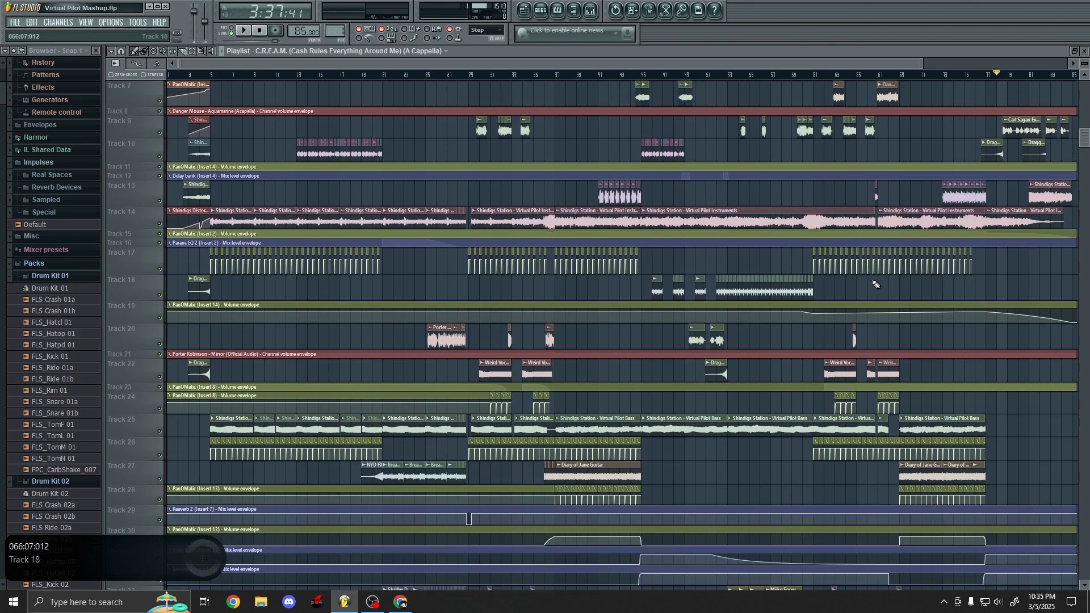
scroll(876, 284, "up", 4)
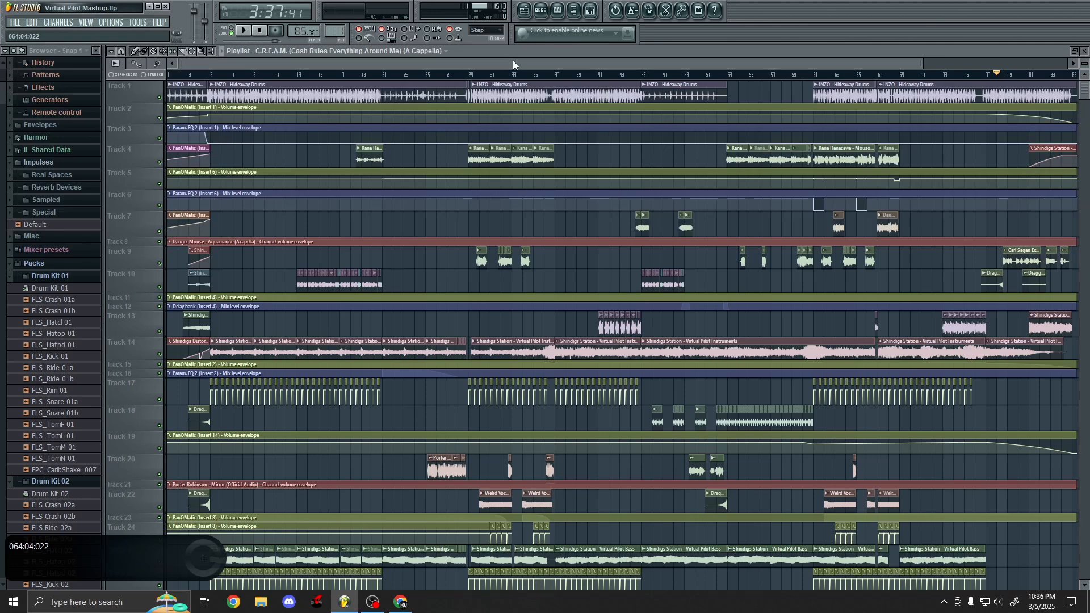
left_click_drag(512, 60, 434, 64)
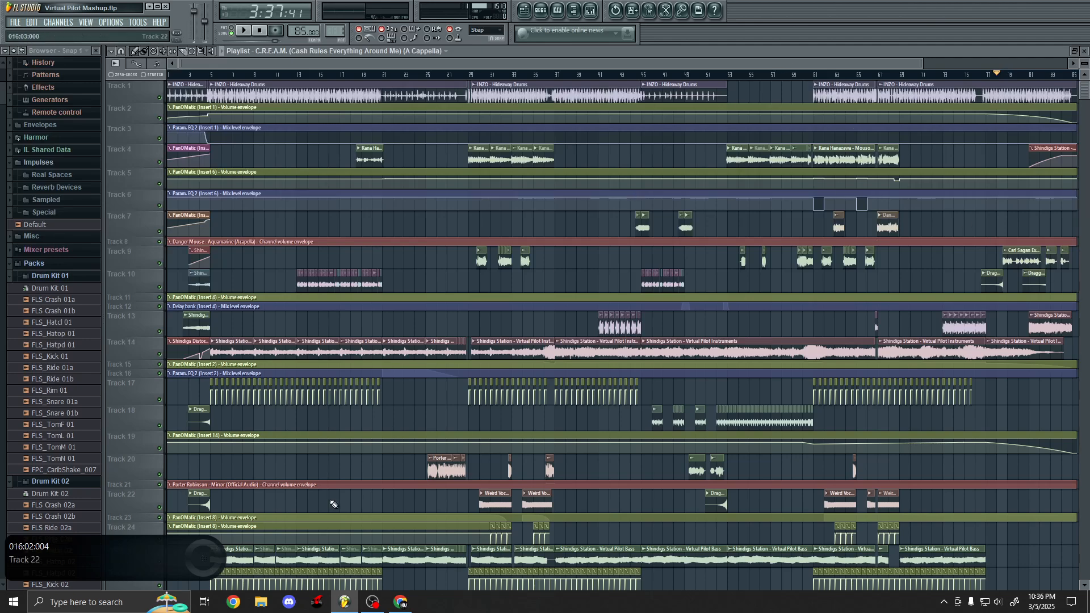
- Switch to OBS Studio, make the Vtuber source visible, and return to the FL Studio playlist
left_click(372, 601)
left_click(301, 475)
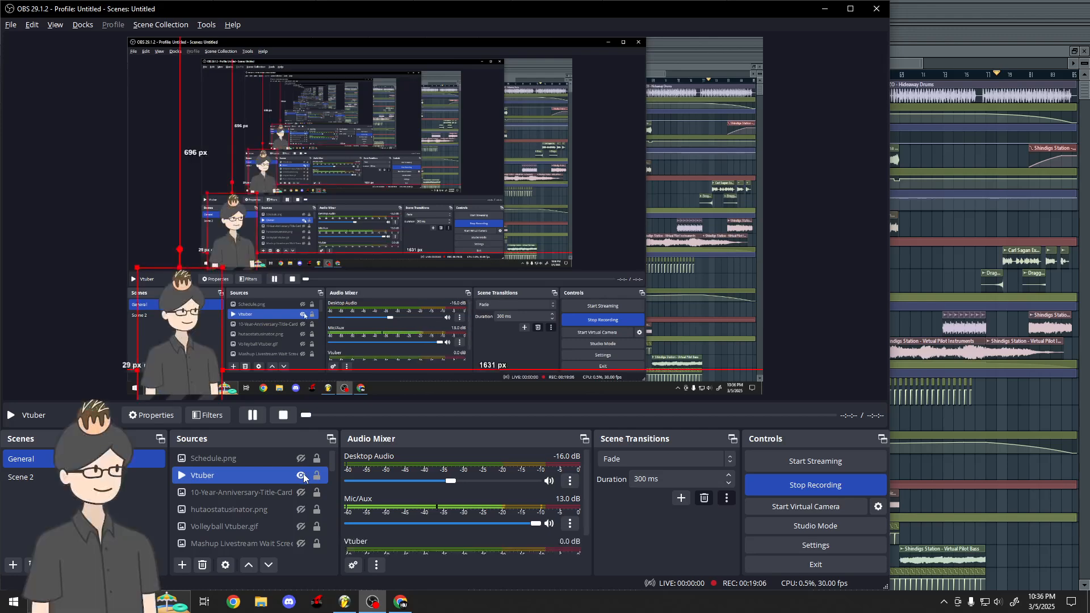
left_click(60, 354)
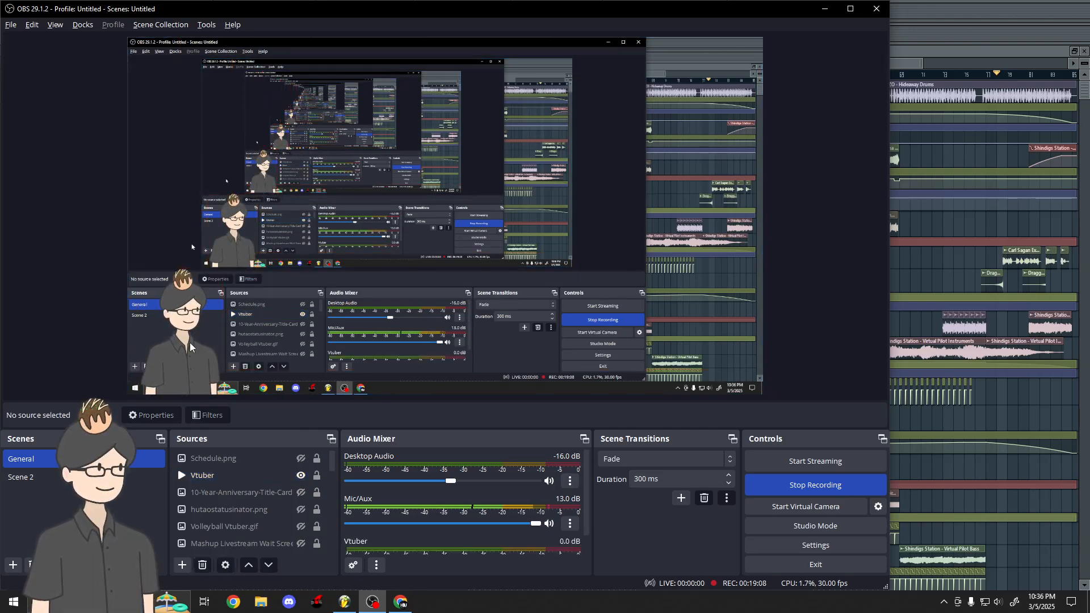
left_click(823, 9)
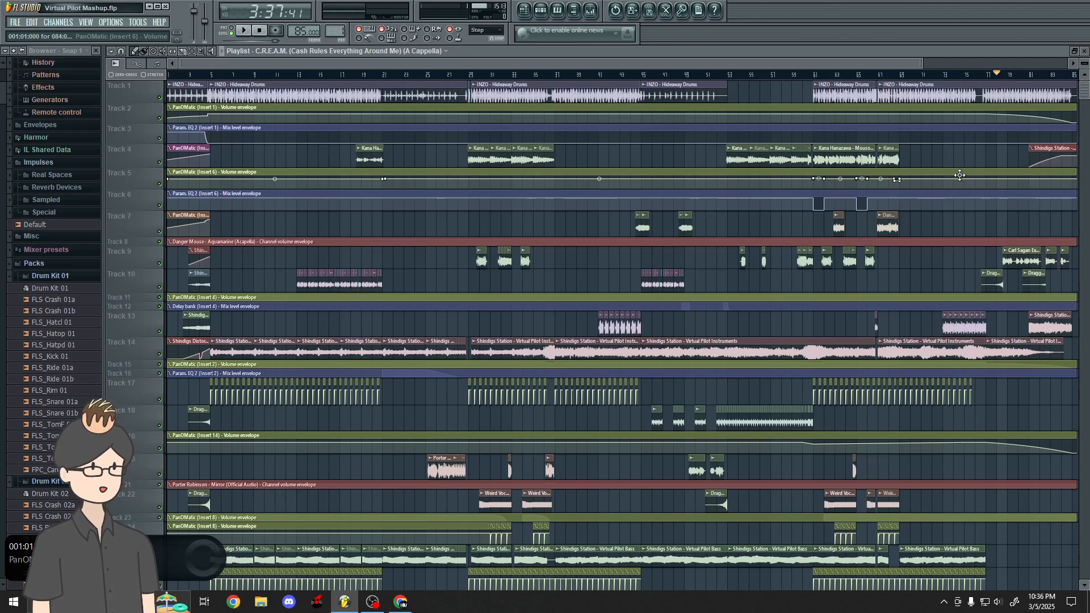
- Switch back to OBS Studio
left_click(371, 601)
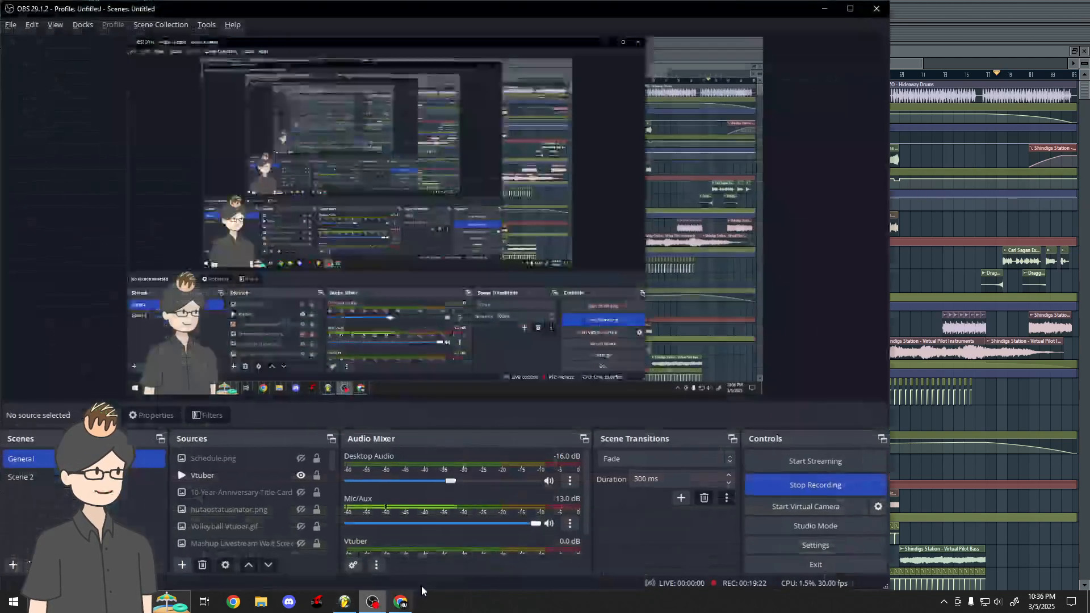